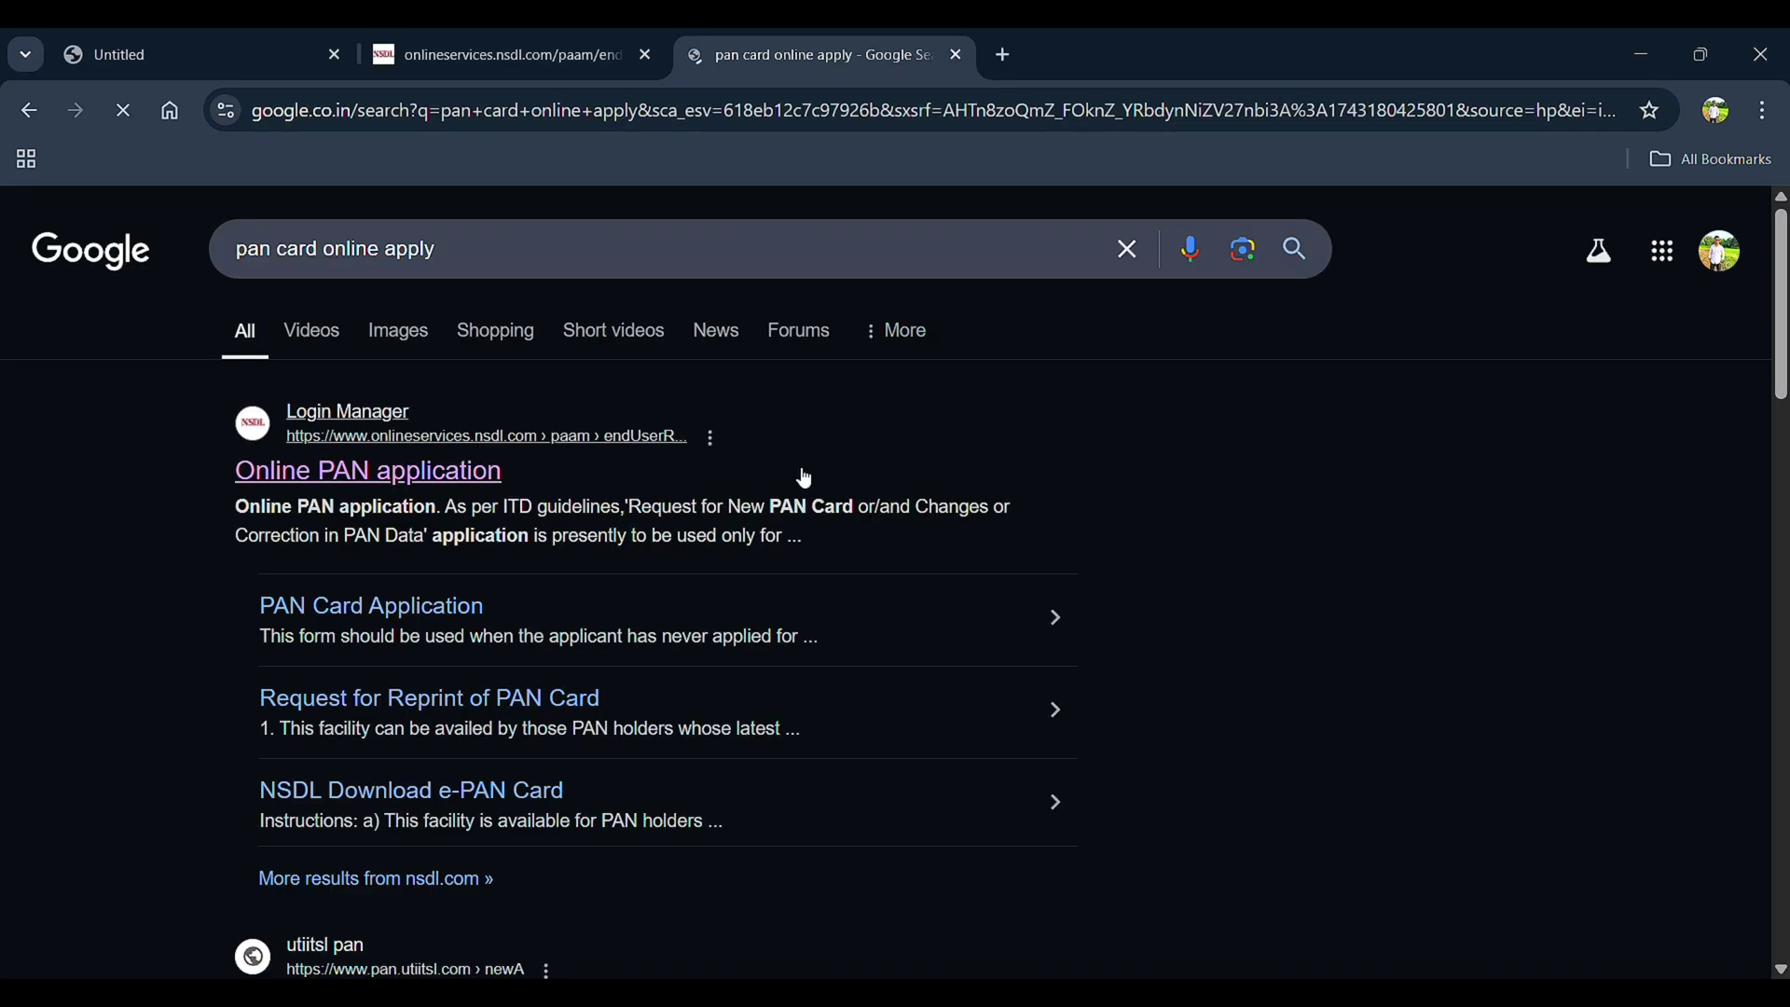
Open the NSDL 'Online PAN application' result from the Google search for 'pan card online apply'
{"action": "left_click", "coordinate": [390, 502]}
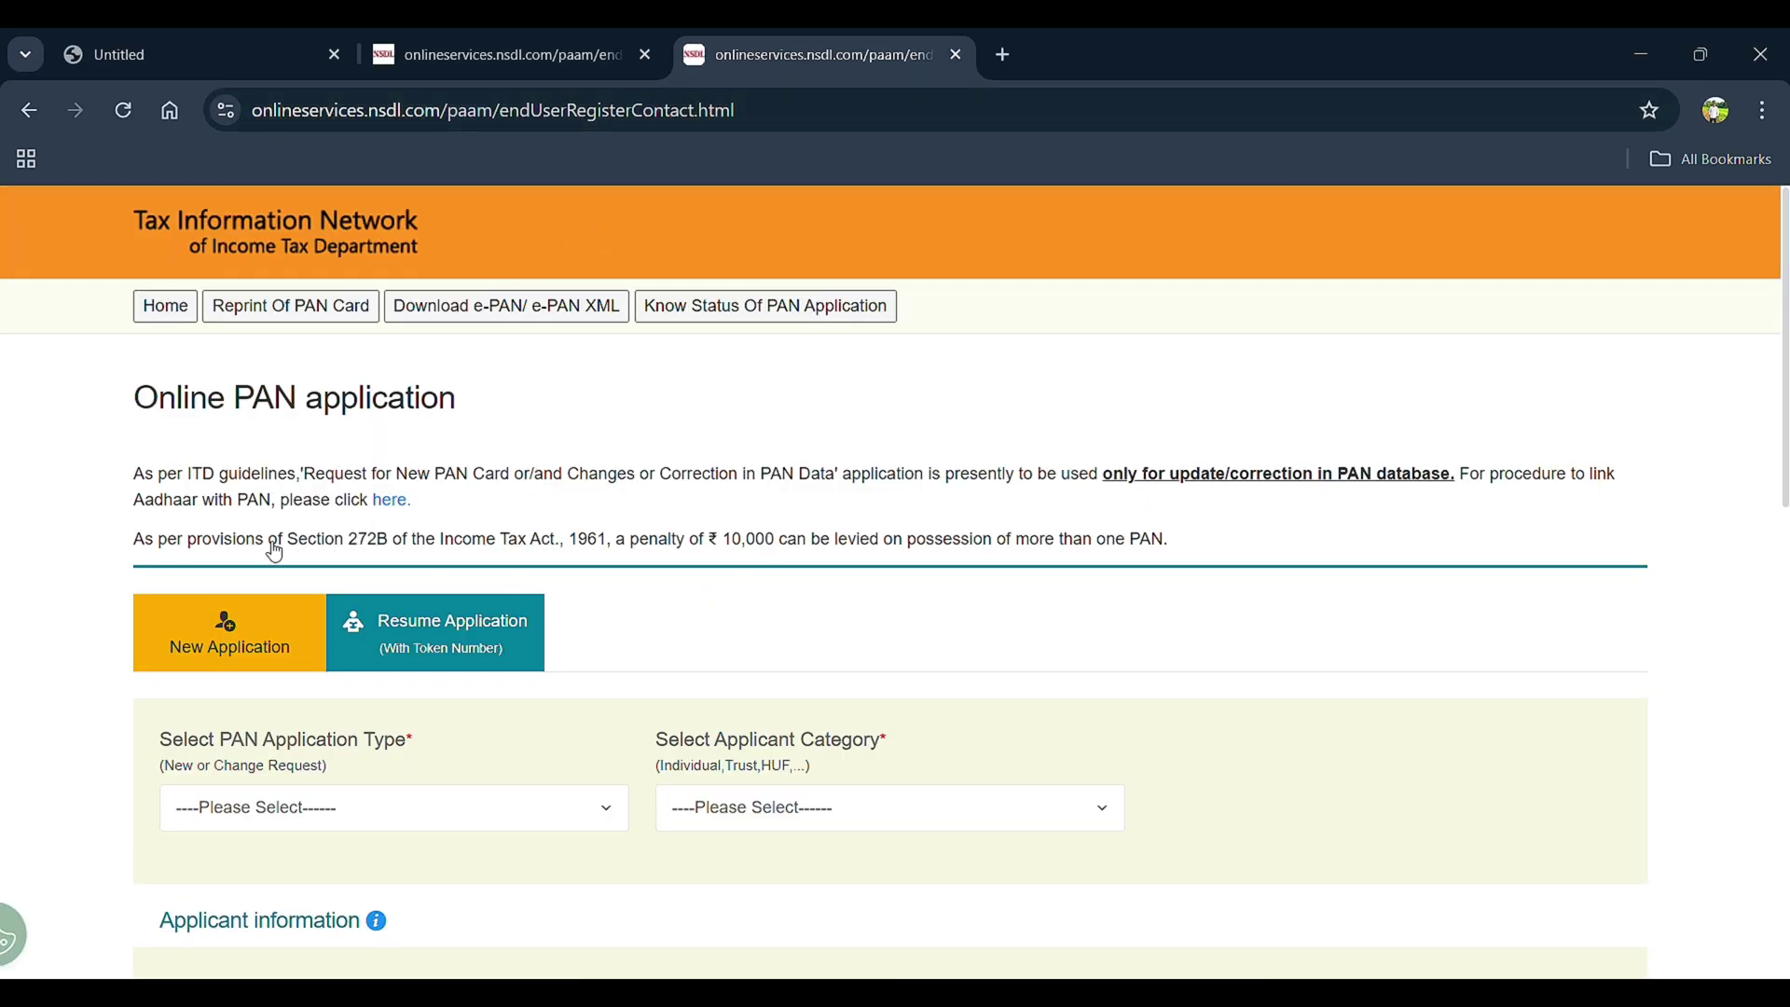
Set the application type to New PAN - Indian Citizen (Form 49A)
{"action": "scroll", "coordinate": [219, 647], "scroll_direction": "down", "scroll_amount": 2}
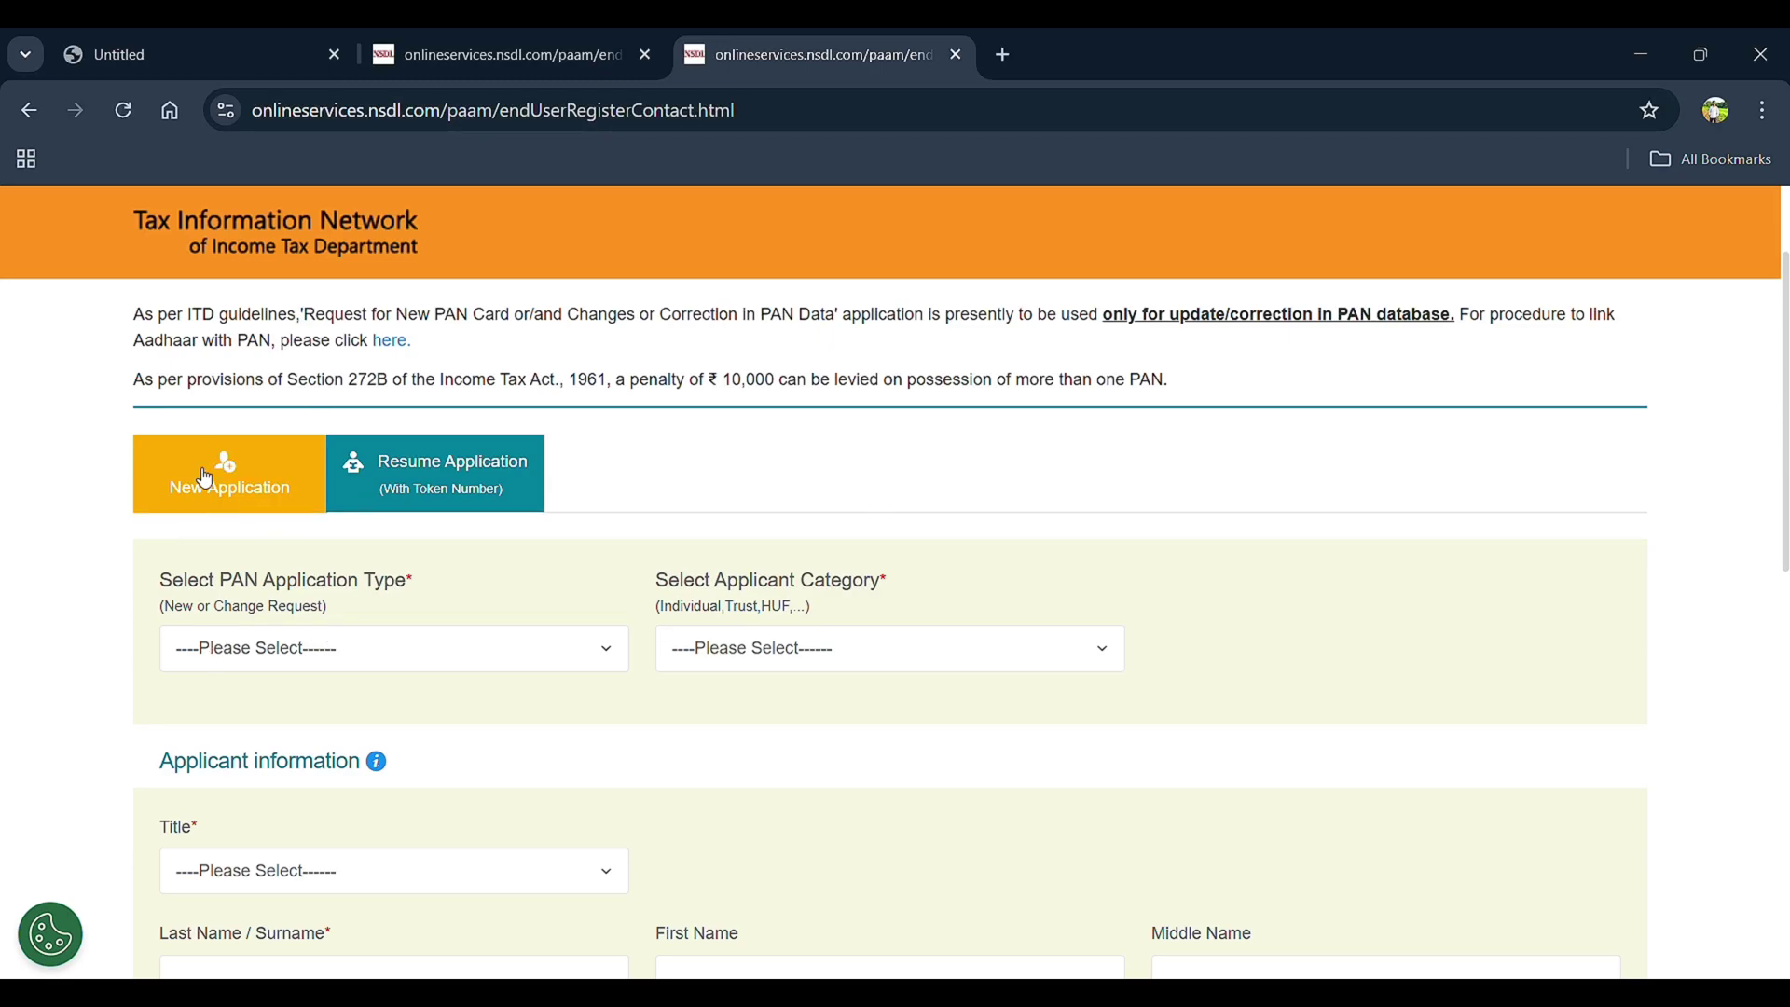
{"action": "left_click", "coordinate": [579, 652]}
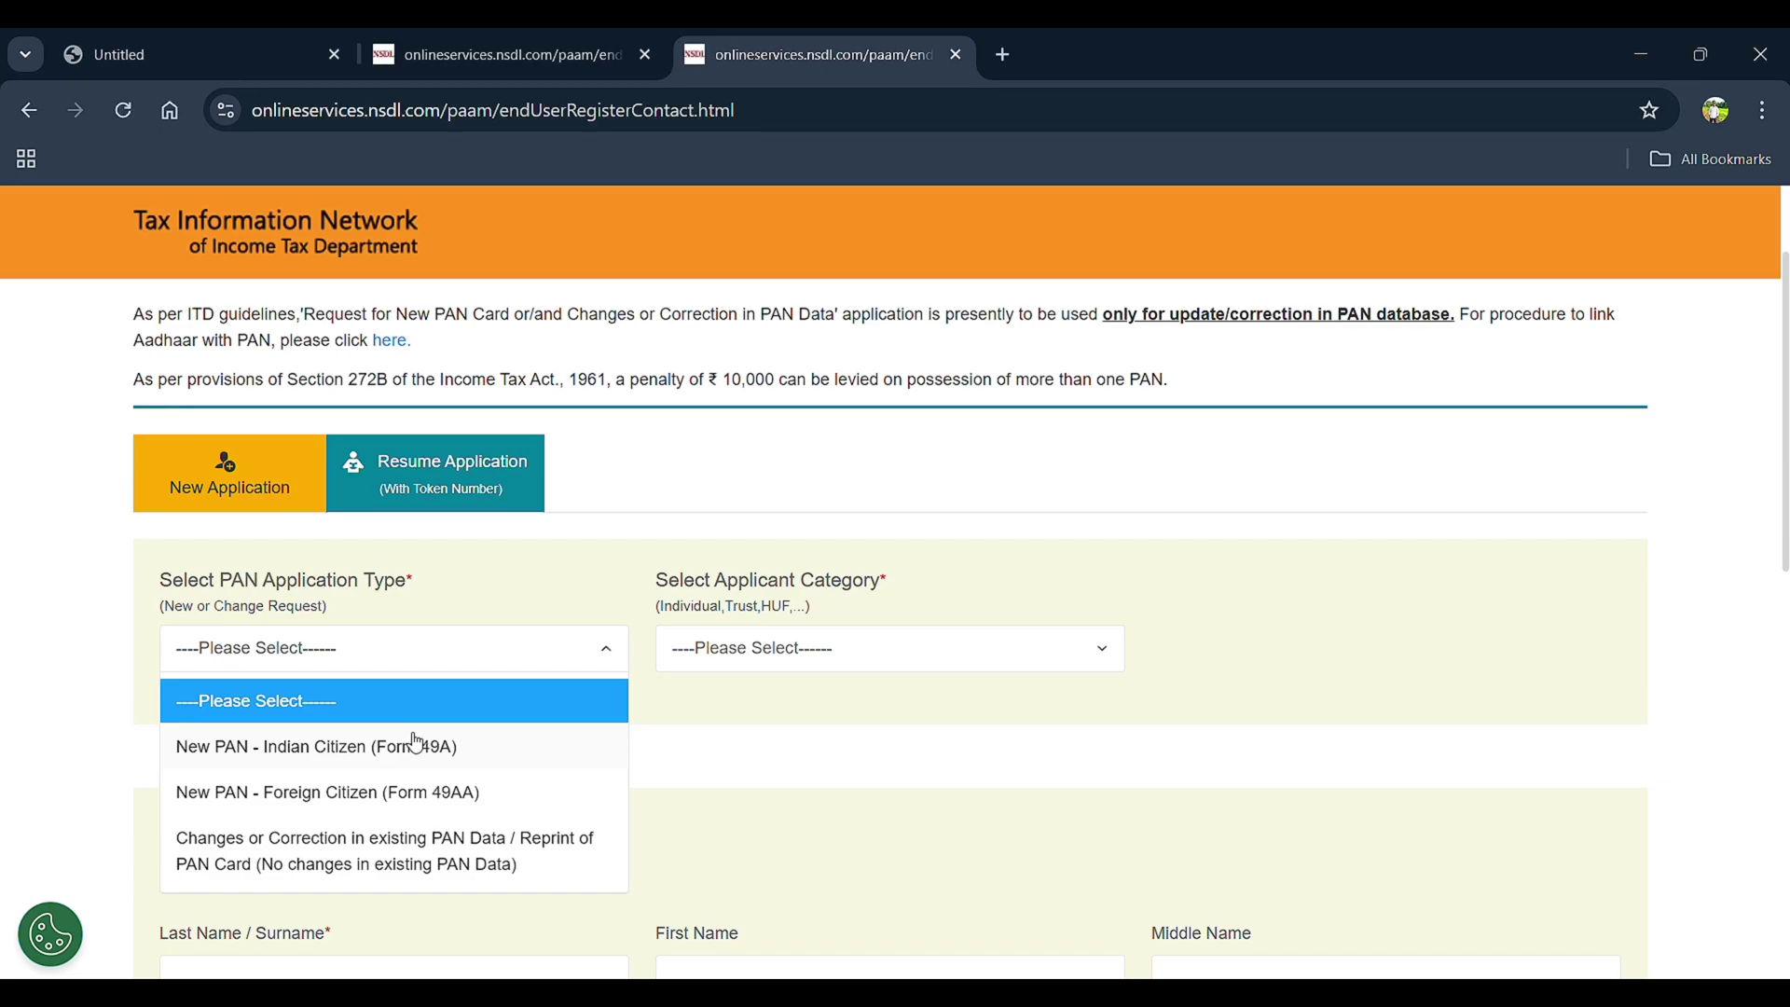
{"action": "left_click", "coordinate": [383, 748]}
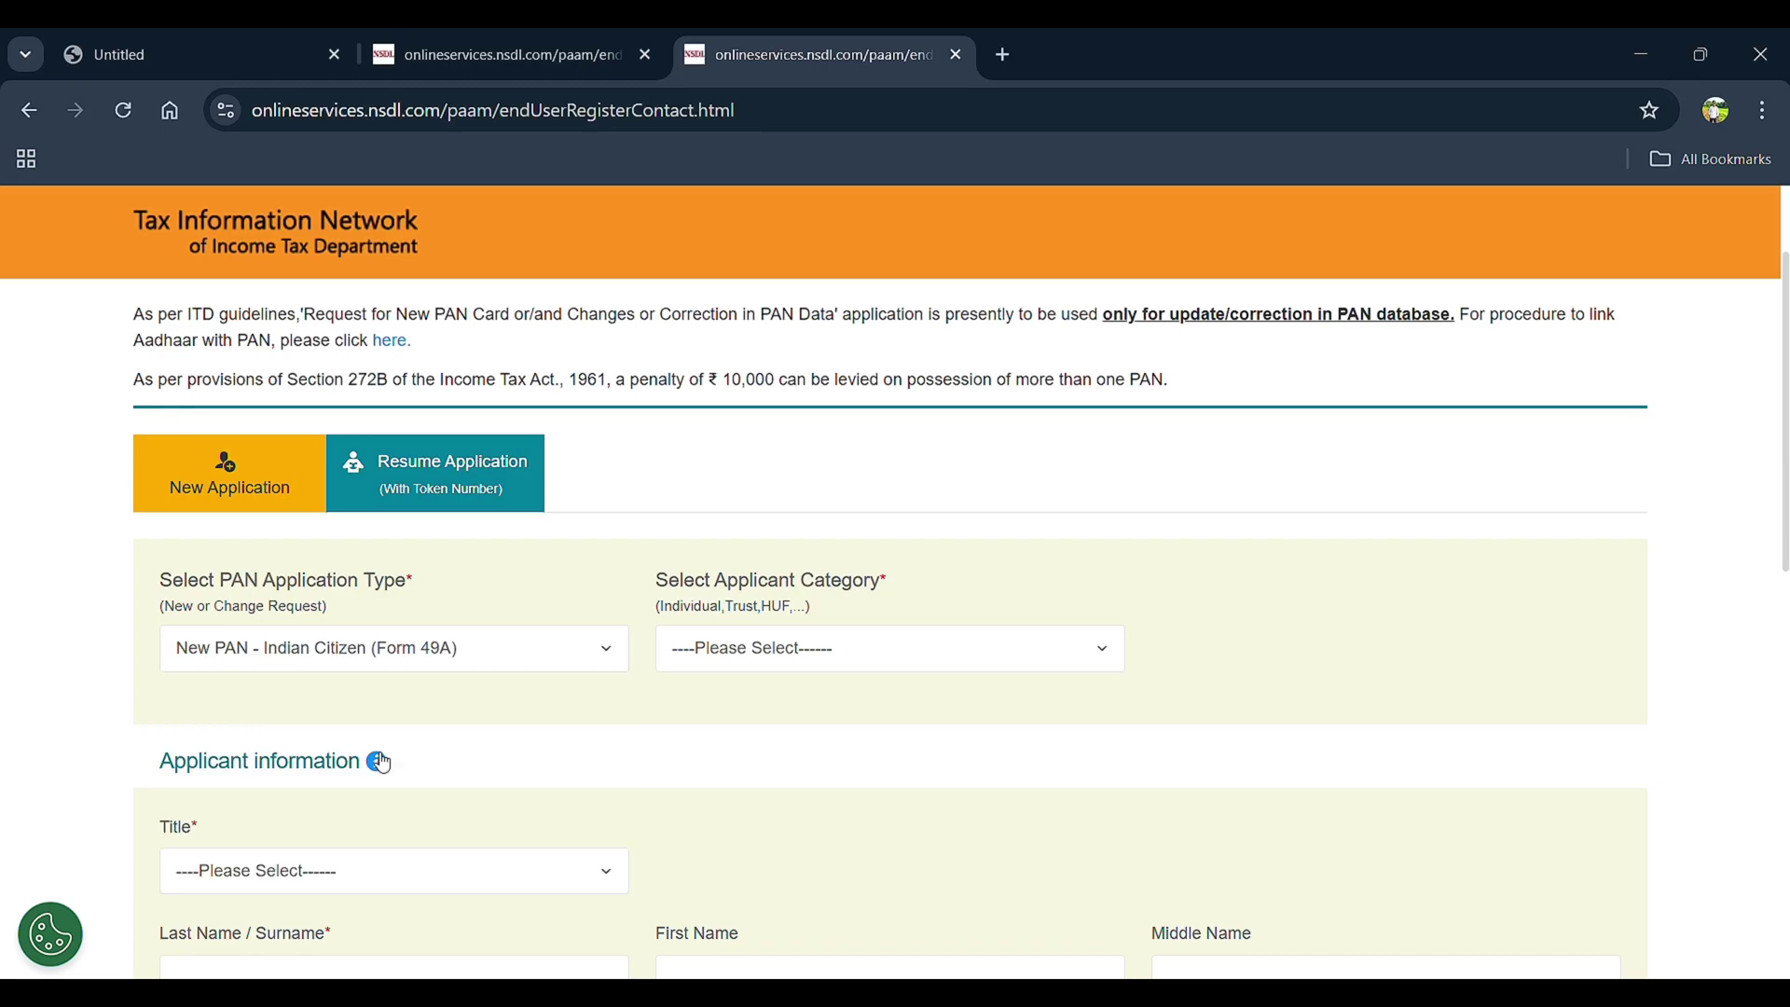
Choose INDIVIDUAL as the applicant category
{"action": "scroll", "coordinate": [383, 762], "scroll_direction": "down", "scroll_amount": 2}
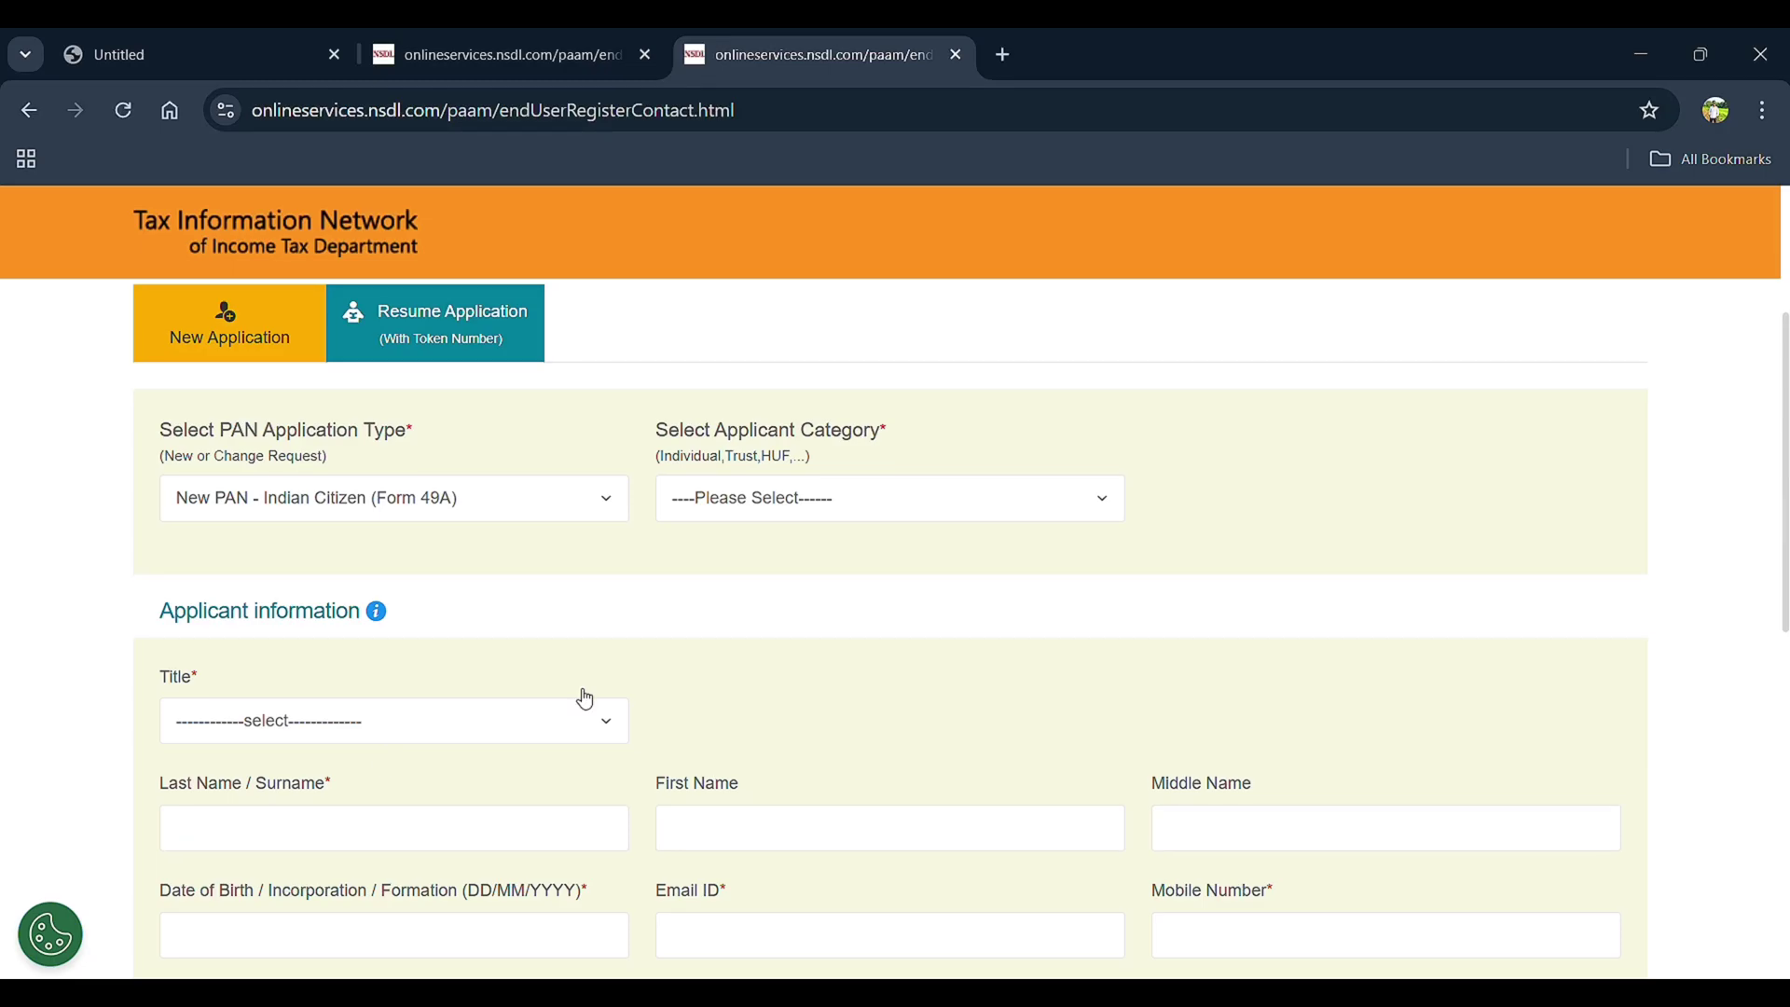
{"action": "left_click", "coordinate": [894, 515]}
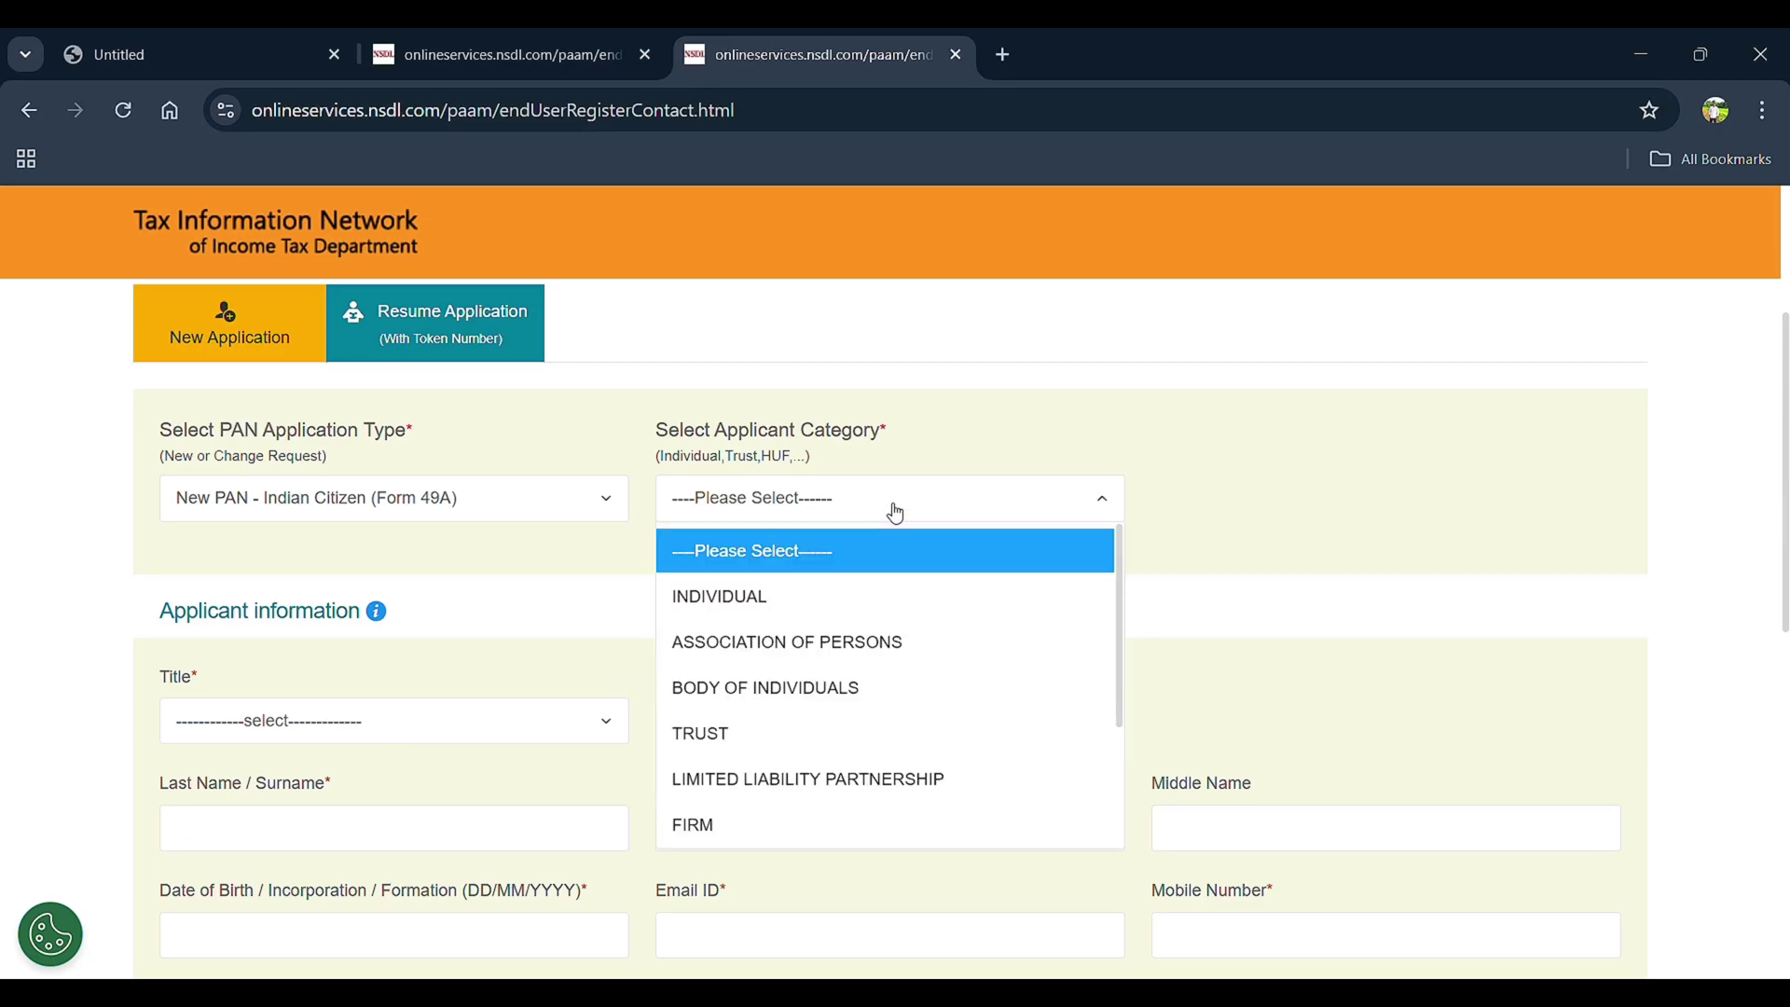
{"action": "left_click", "coordinate": [804, 601]}
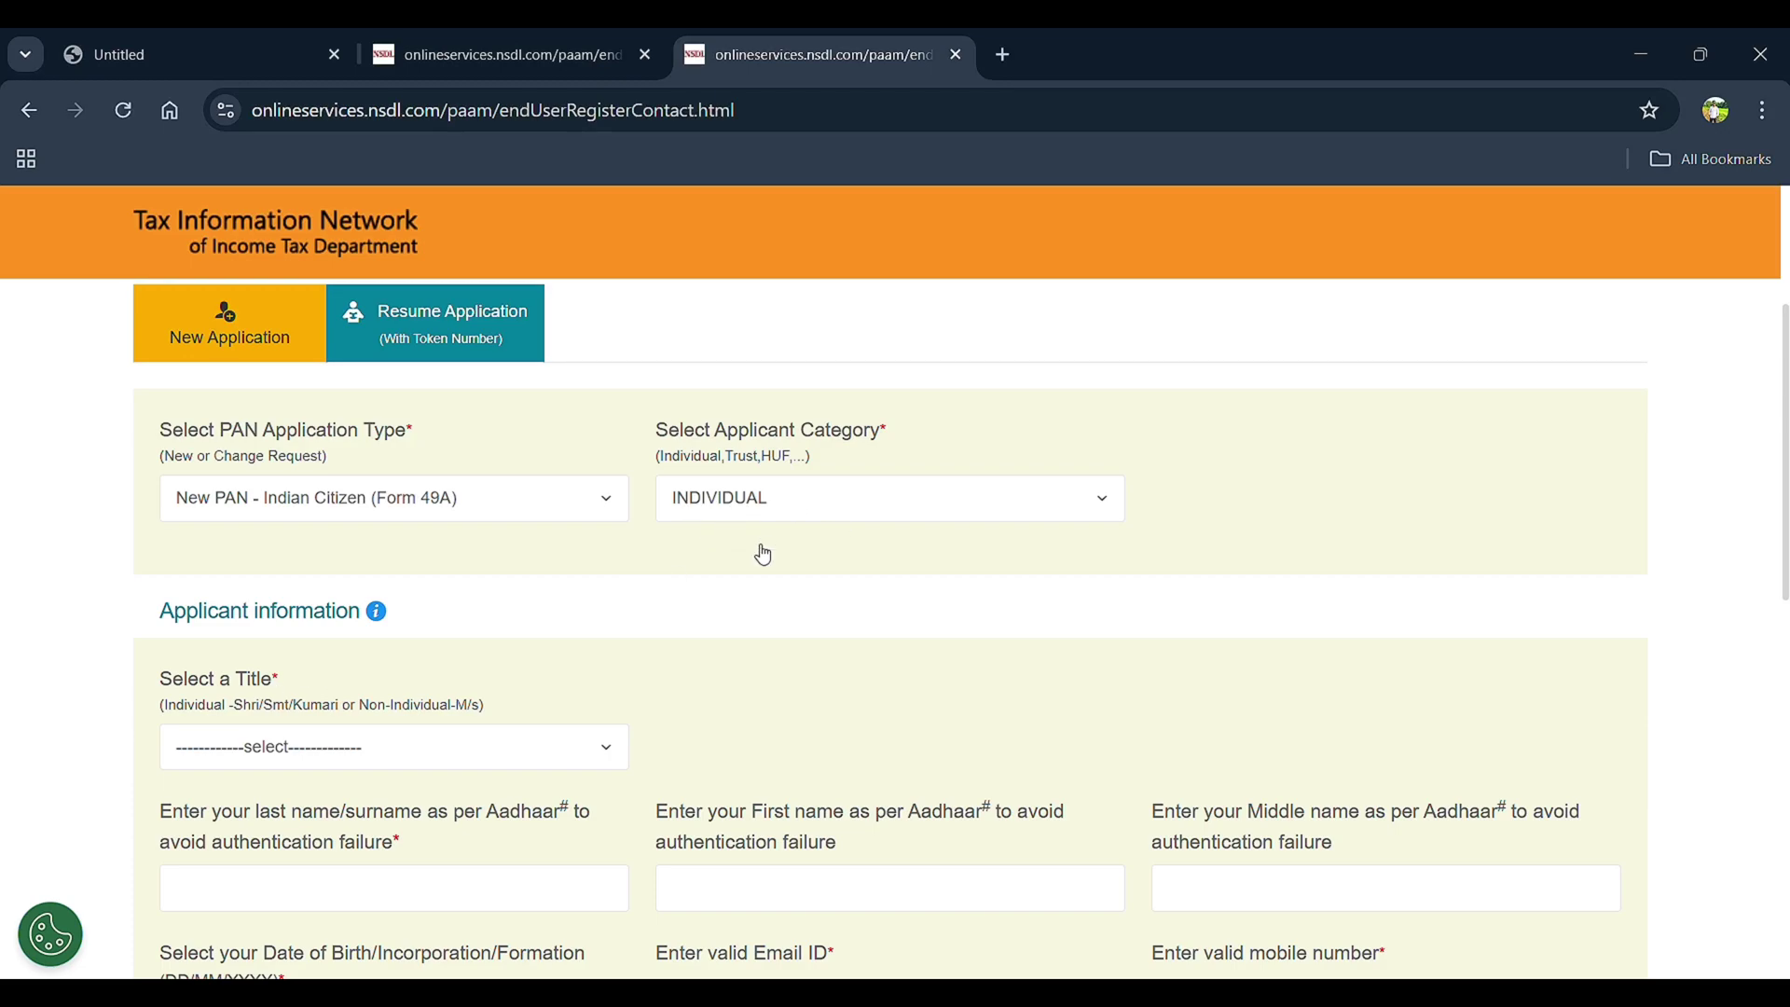
{"action": "scroll", "coordinate": [546, 625], "scroll_direction": "down", "scroll_amount": 1}
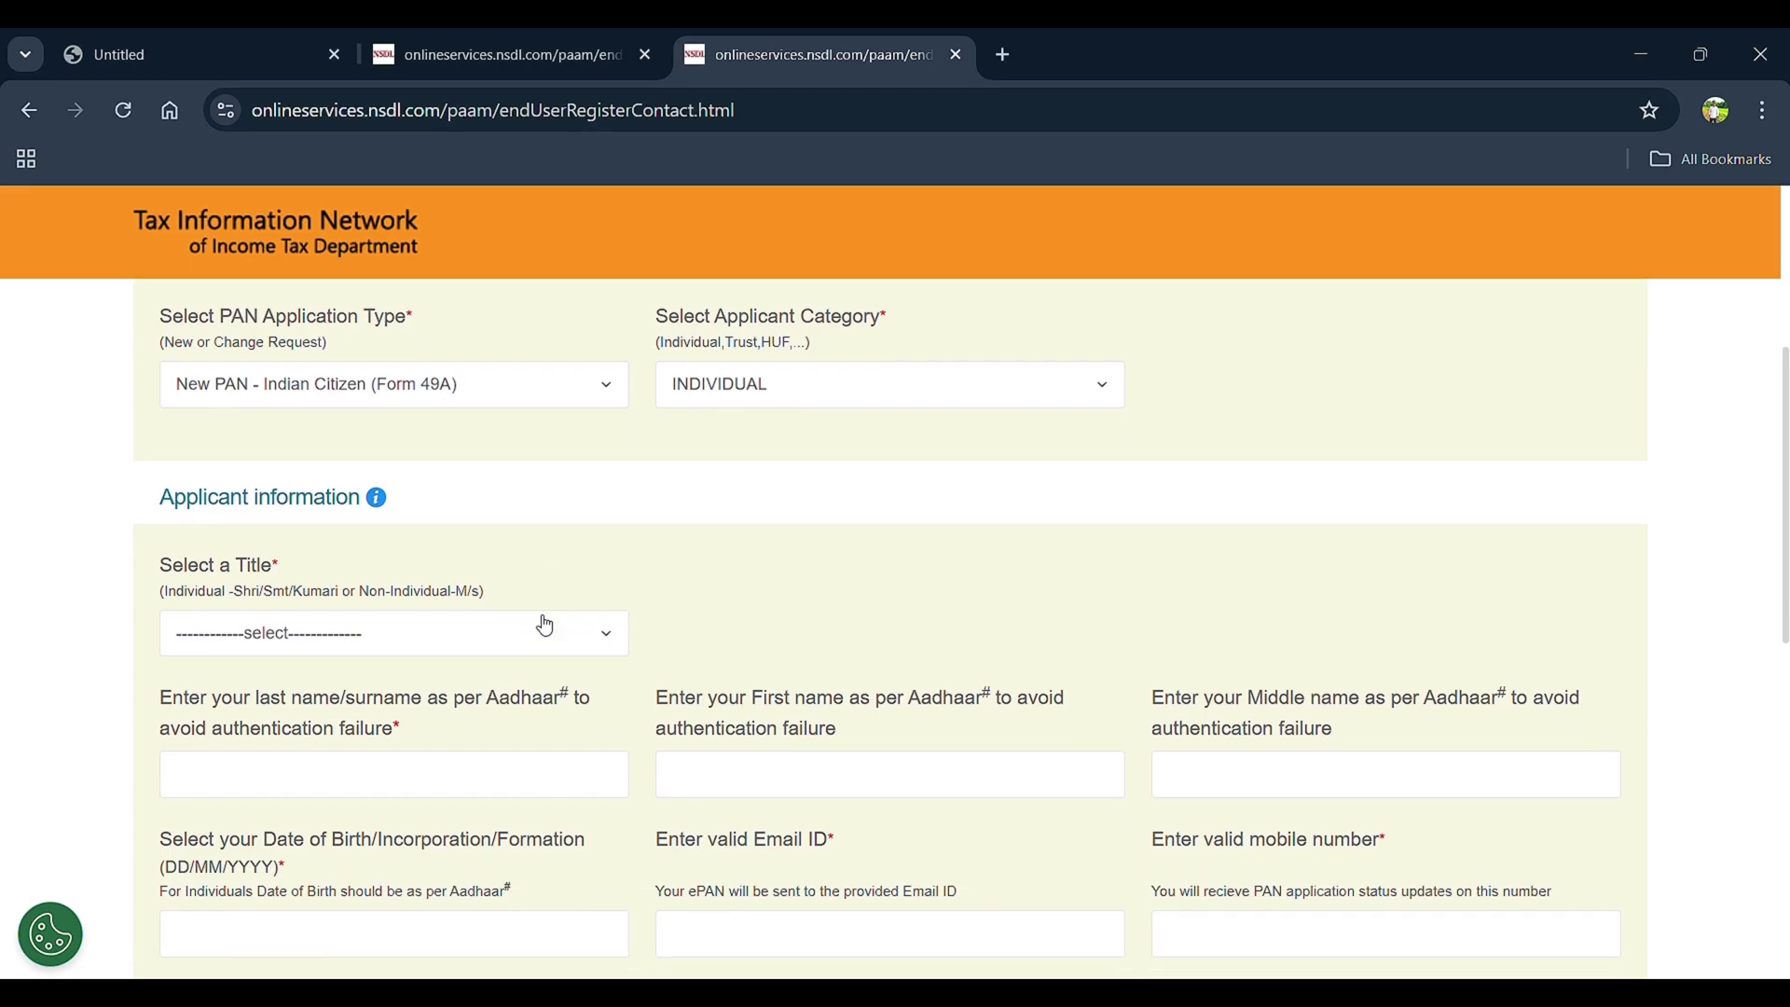
{"action": "left_click", "coordinate": [398, 629]}
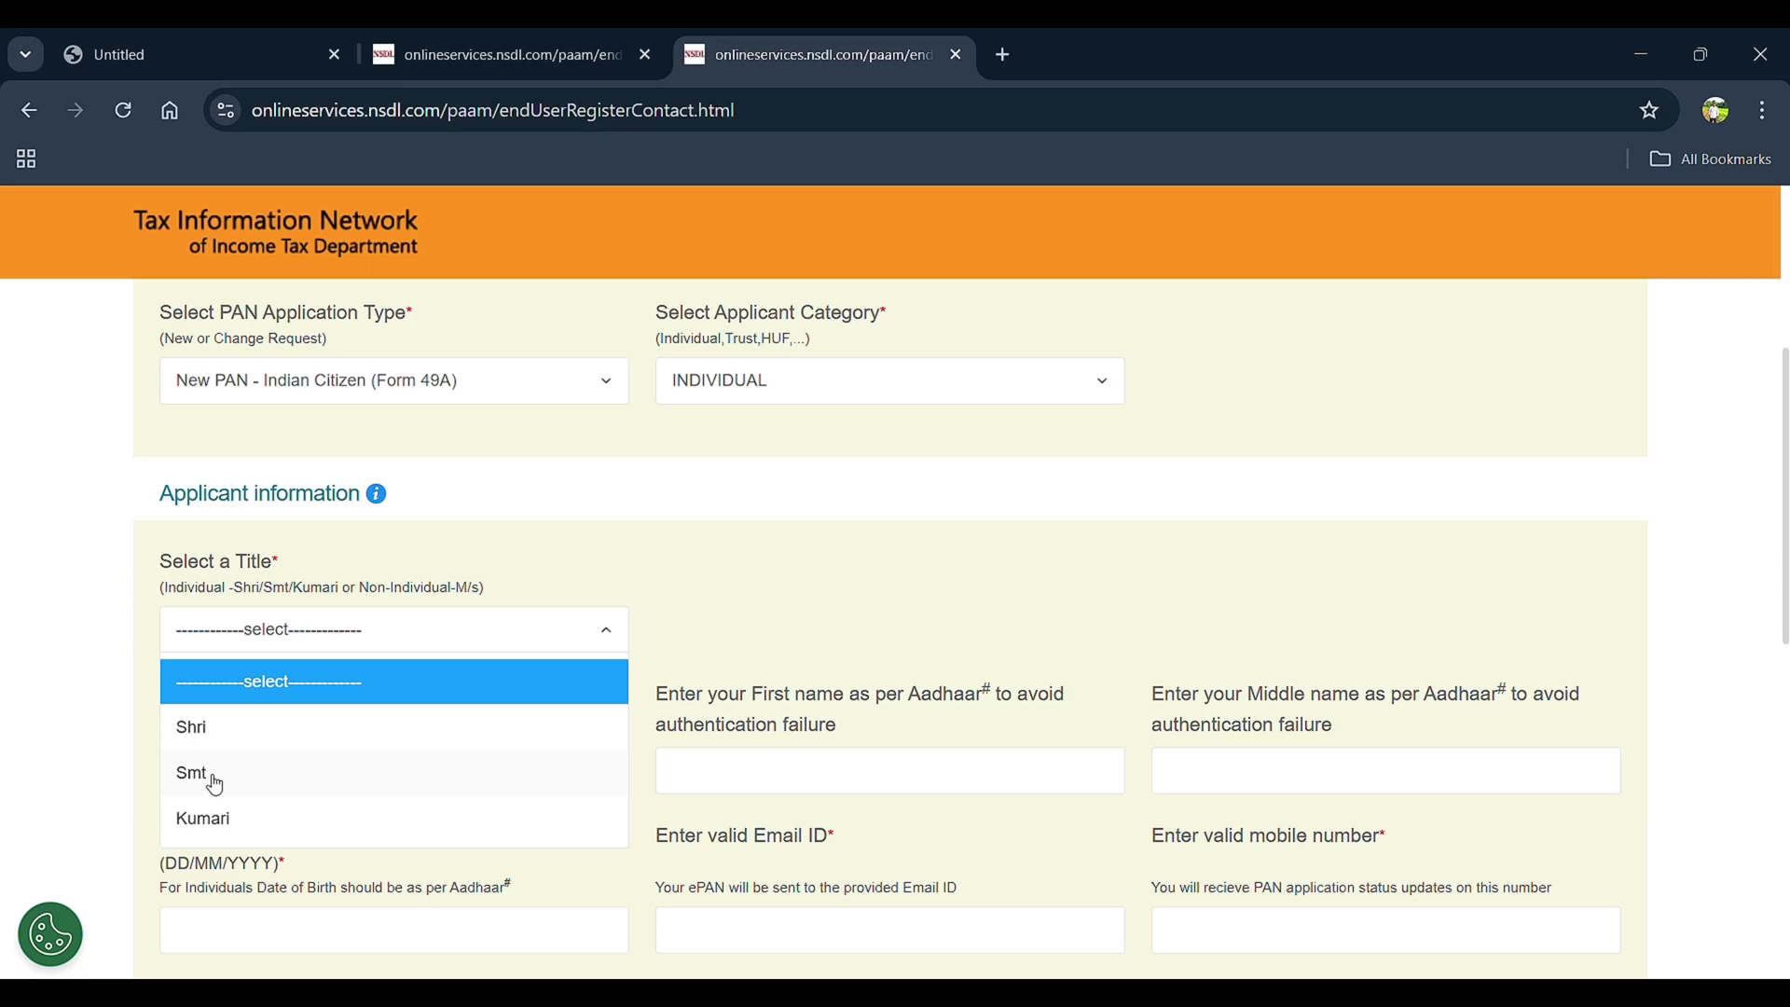
Select title Smt and enter the applicant's surname, first name and middle name
{"action": "left_click", "coordinate": [265, 788]}
{"action": "scroll", "coordinate": [265, 787], "scroll_direction": "down", "scroll_amount": 1}
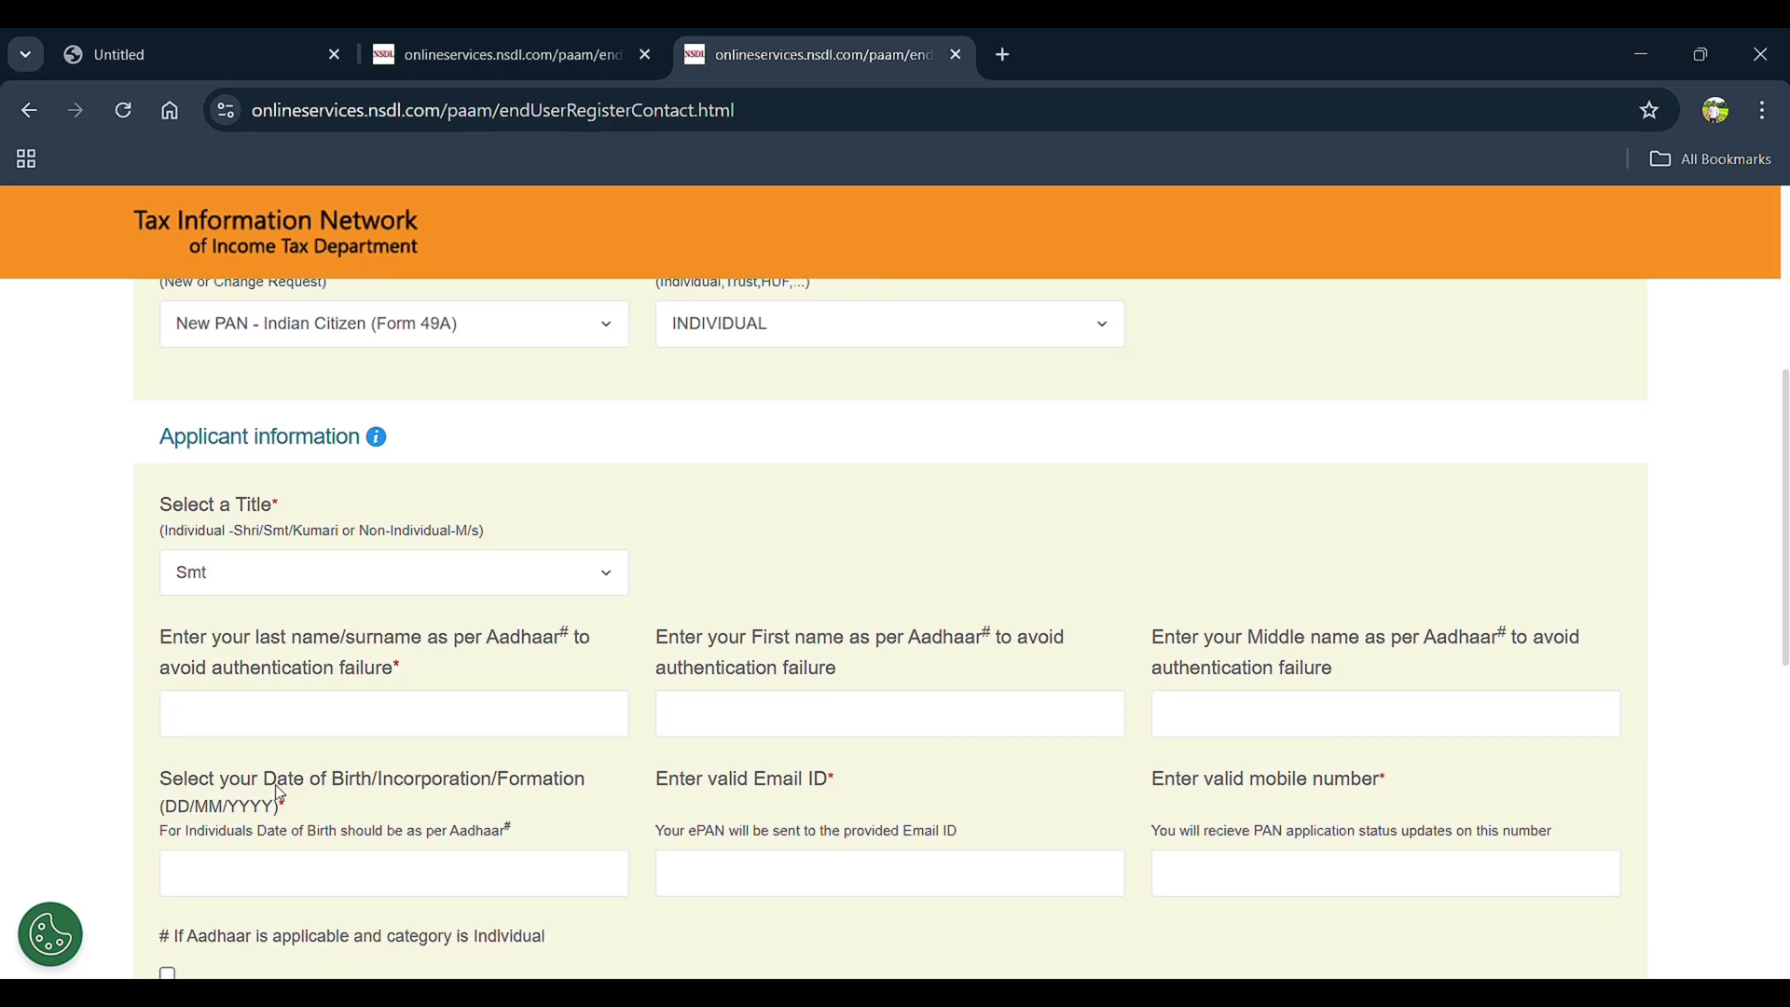
{"action": "left_click", "coordinate": [280, 643]}
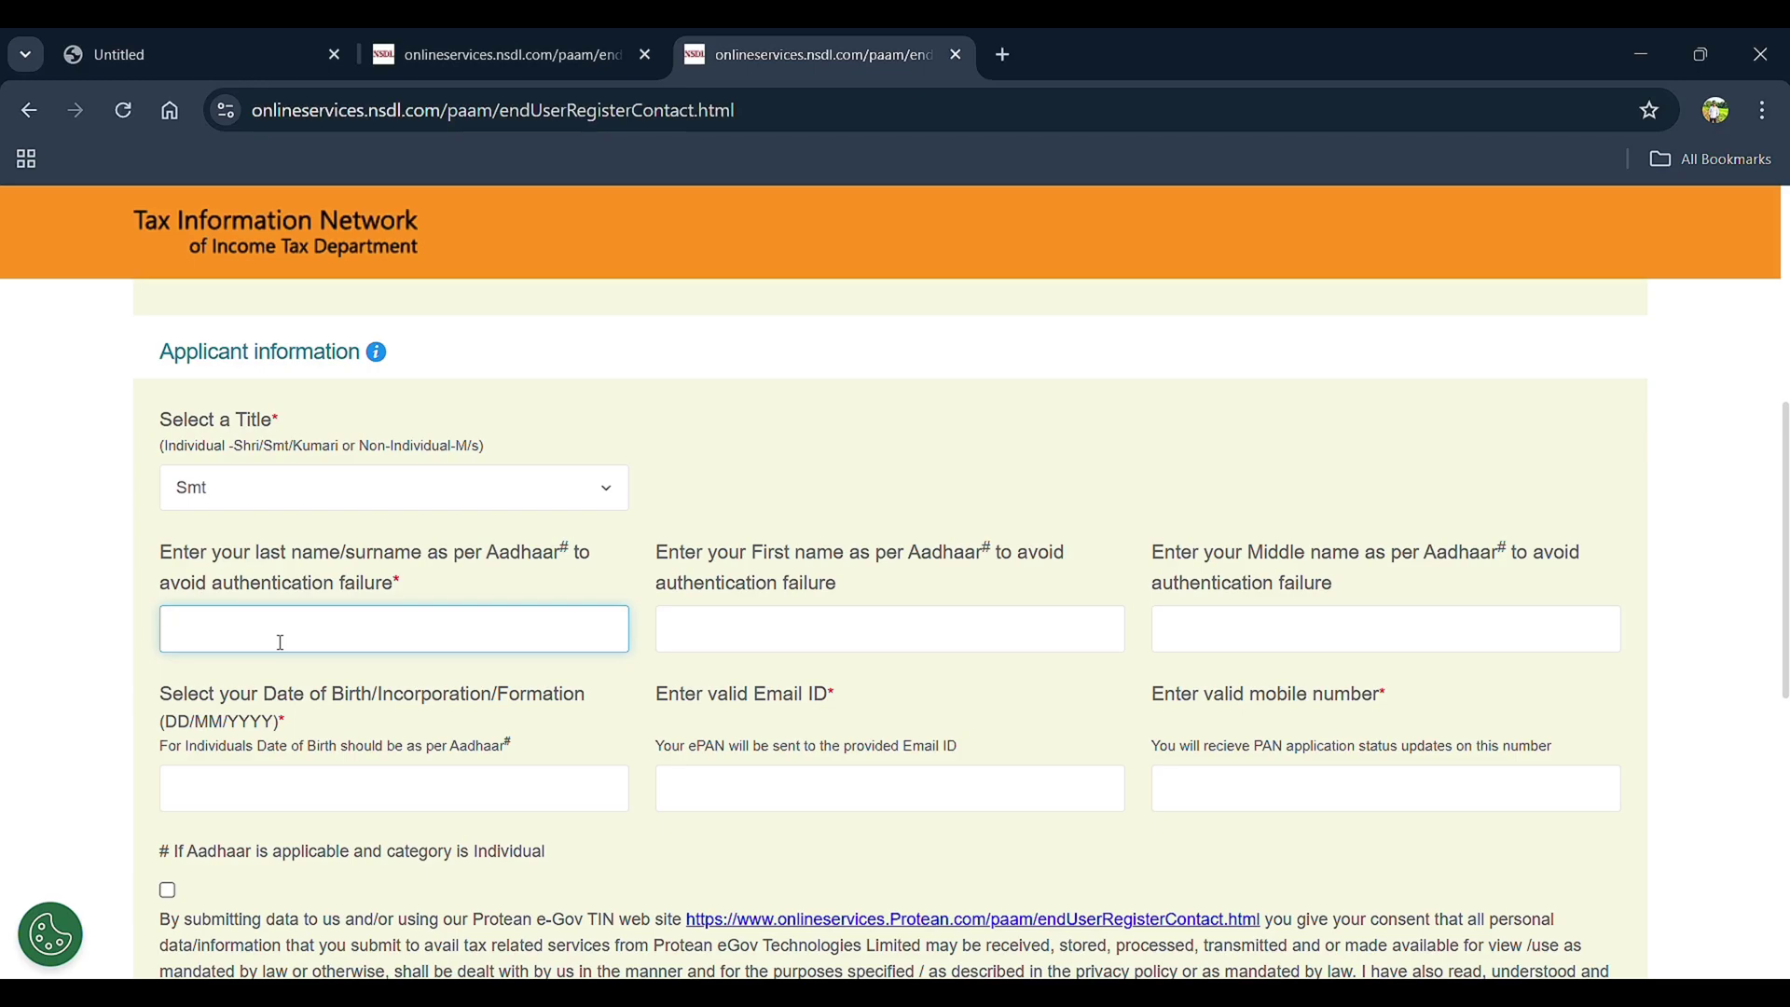
{"action": "left_click", "coordinate": [753, 630]}
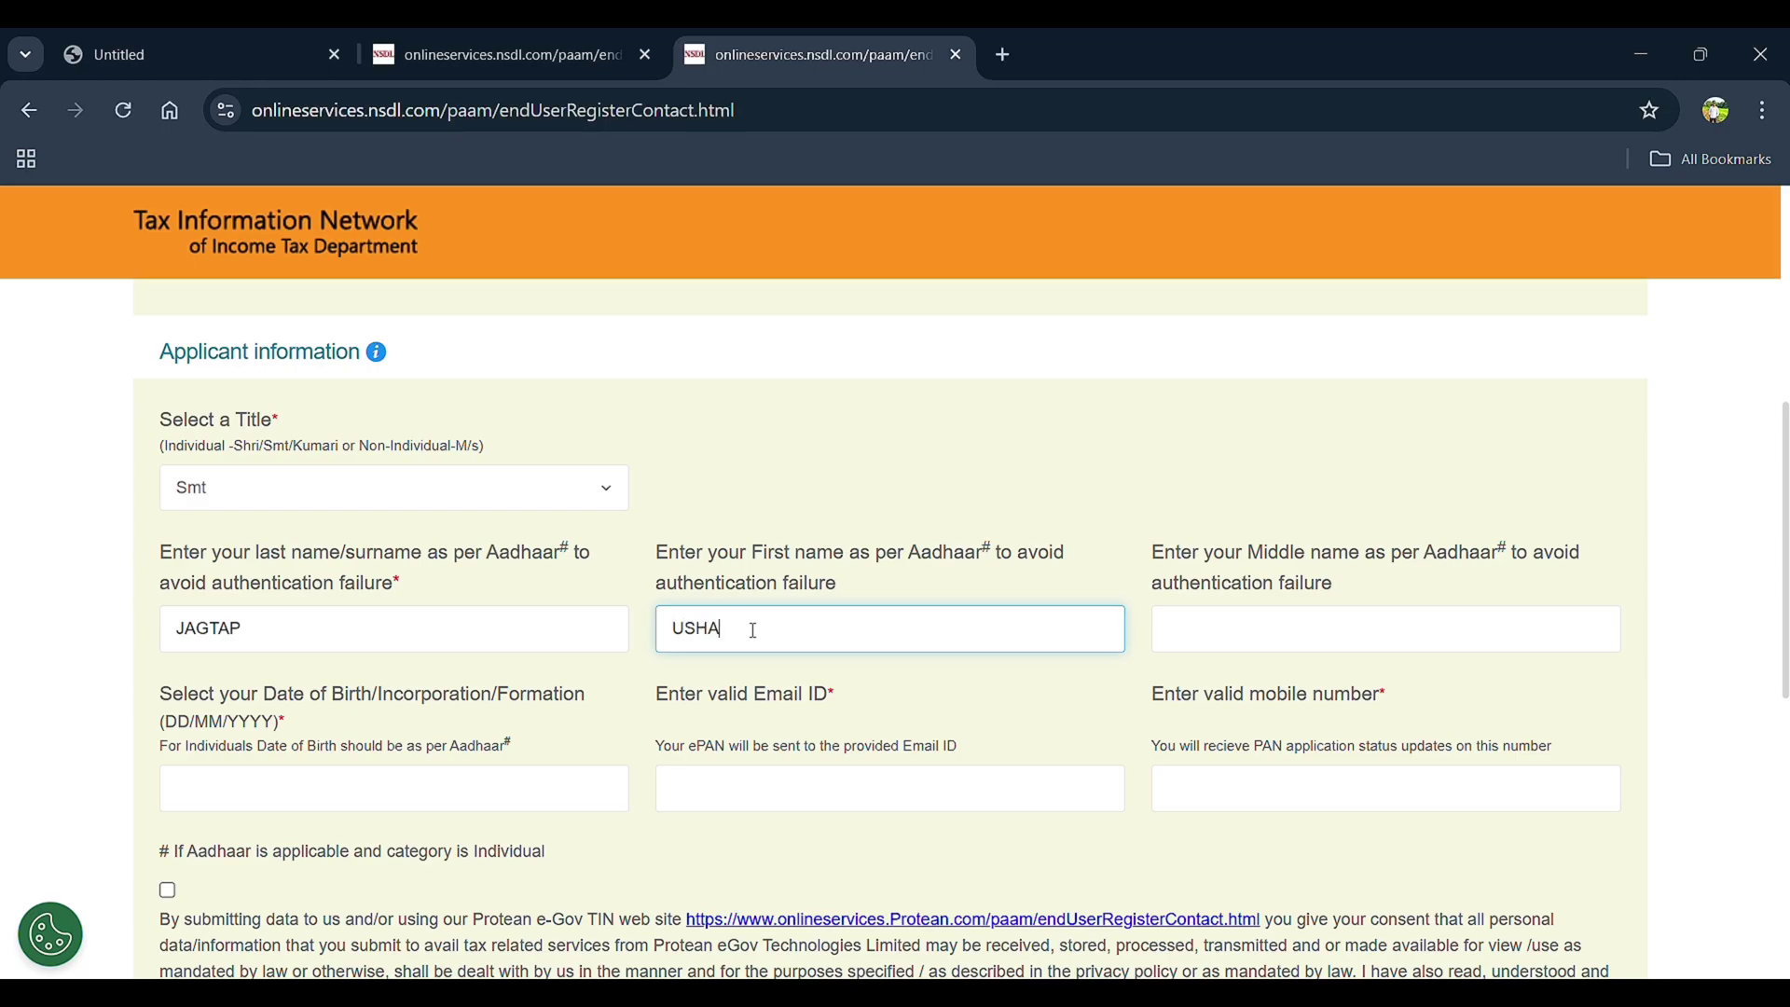
{"action": "left_click", "coordinate": [1219, 630]}
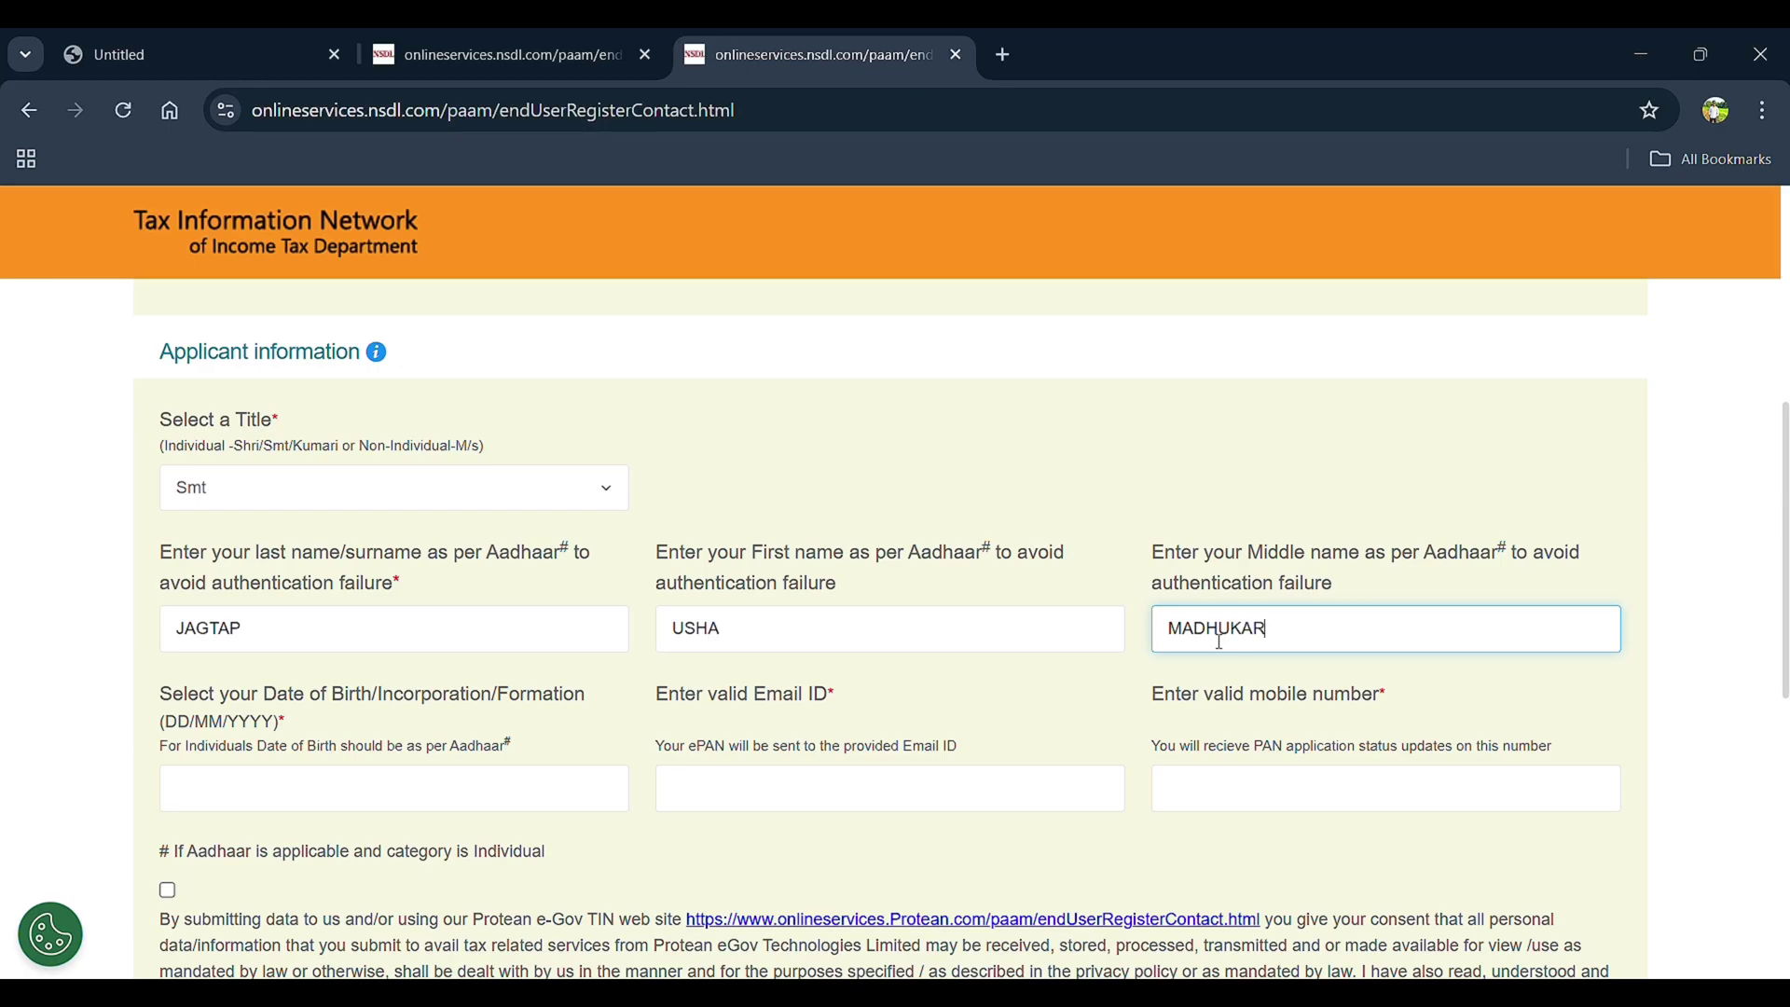
Enter the applicant's date of birth, e-mail address and mobile number
{"action": "left_click", "coordinate": [215, 795]}
{"action": "scroll", "coordinate": [214, 788], "scroll_direction": "down", "scroll_amount": 1}
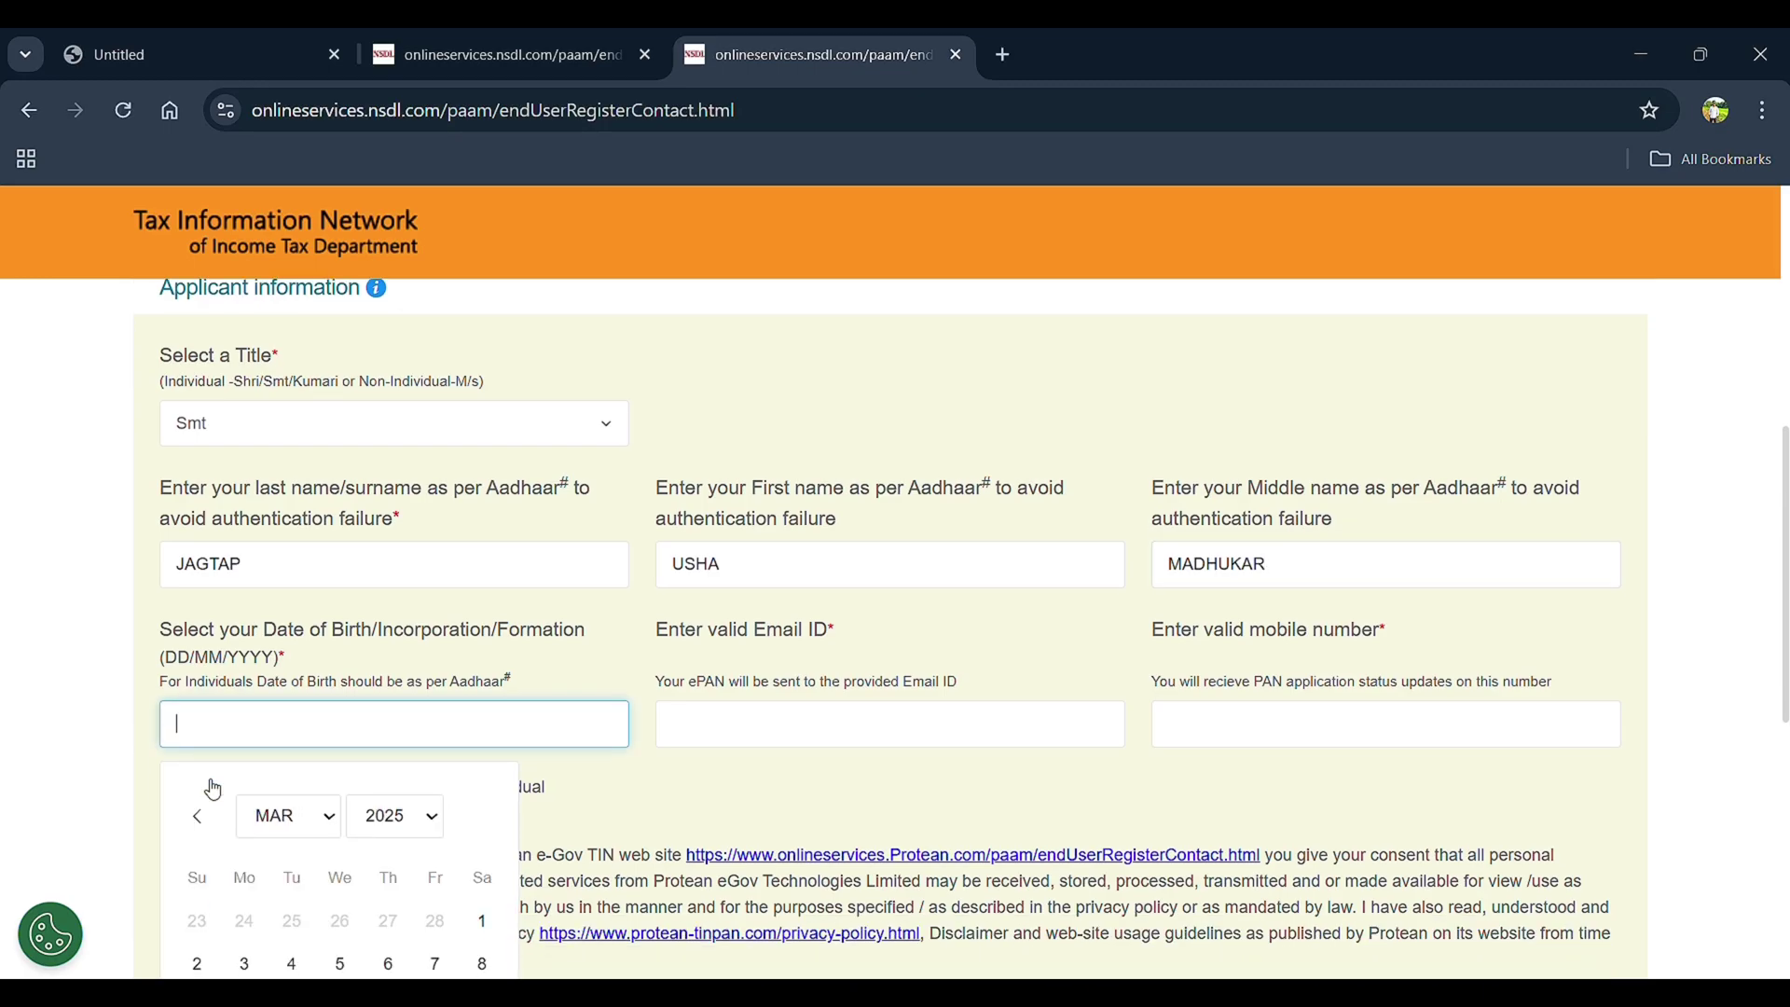
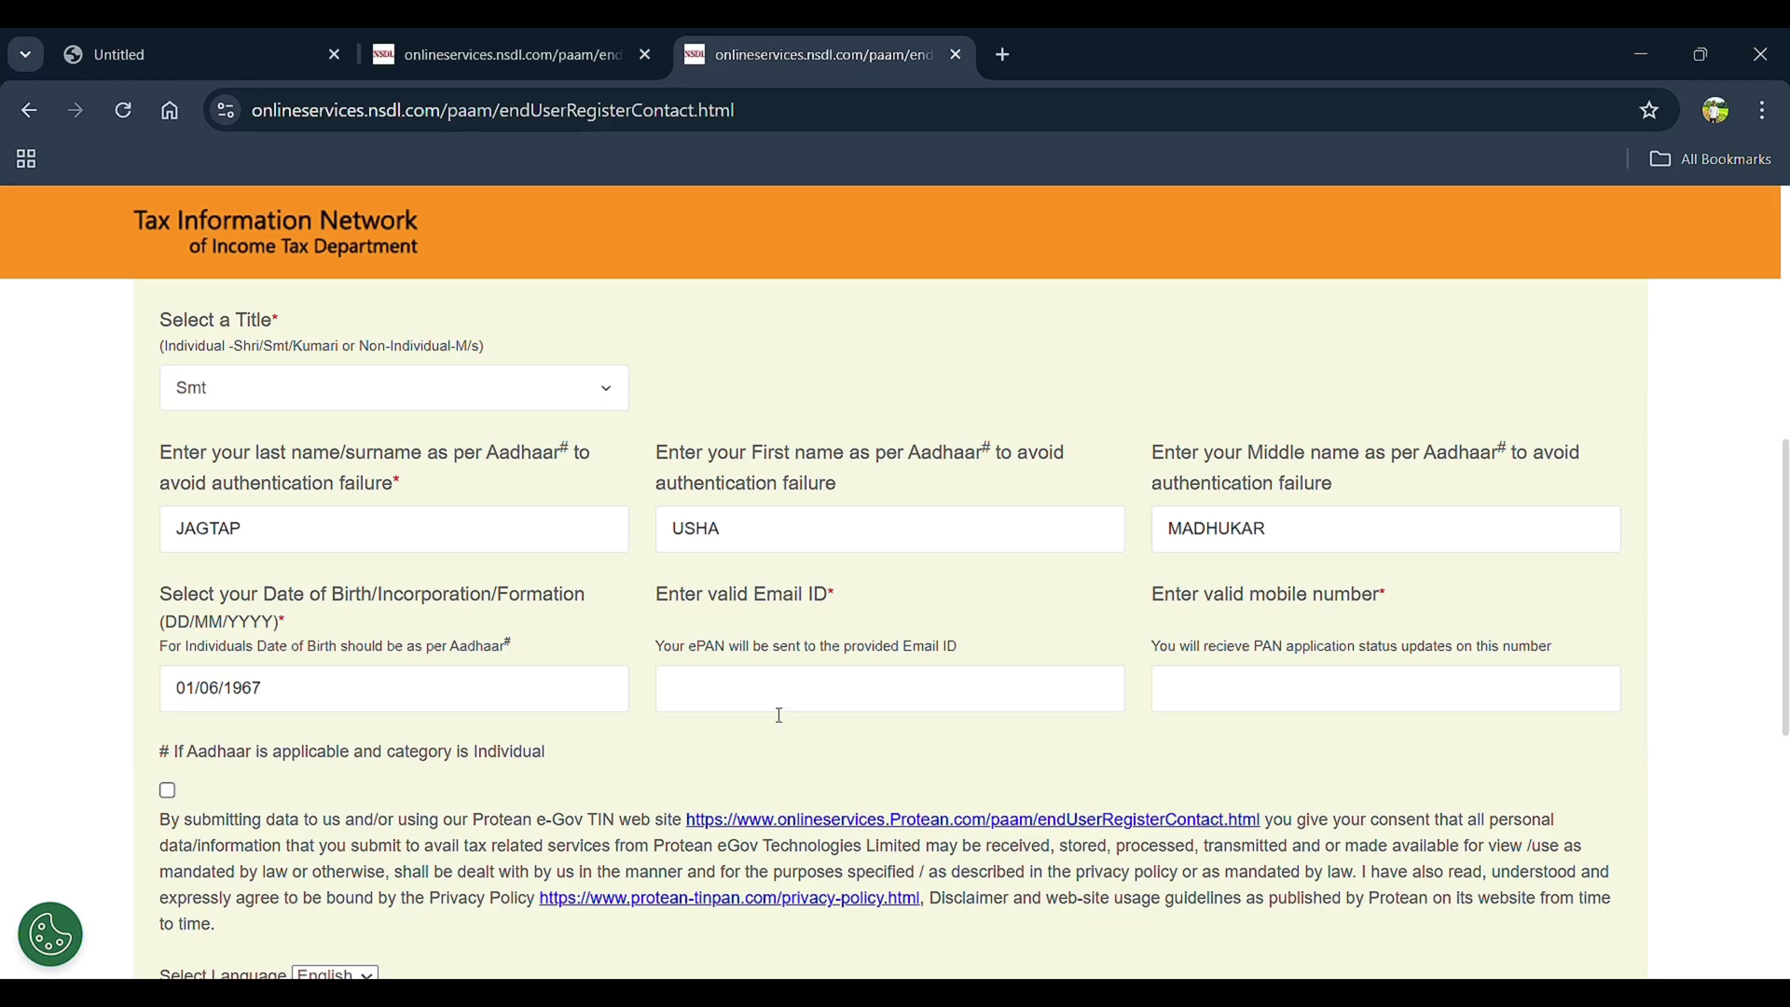
{"action": "left_click", "coordinate": [757, 694]}
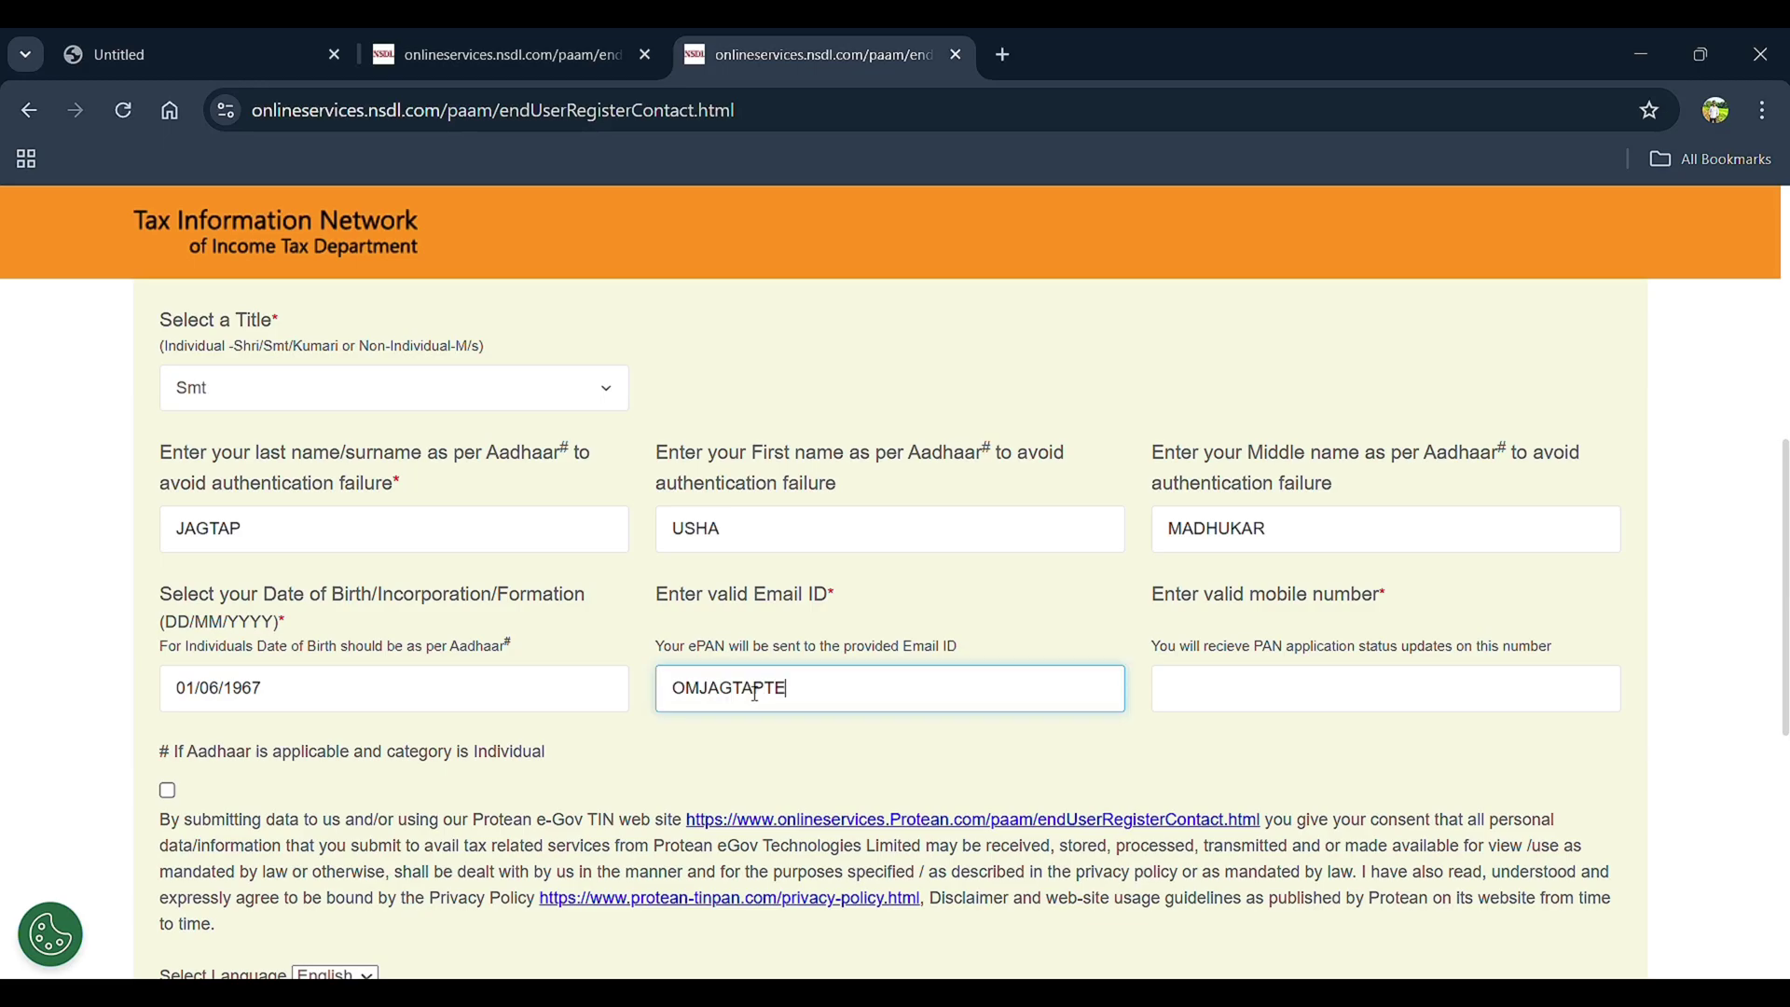
{"action": "left_click", "coordinate": [1218, 692]}
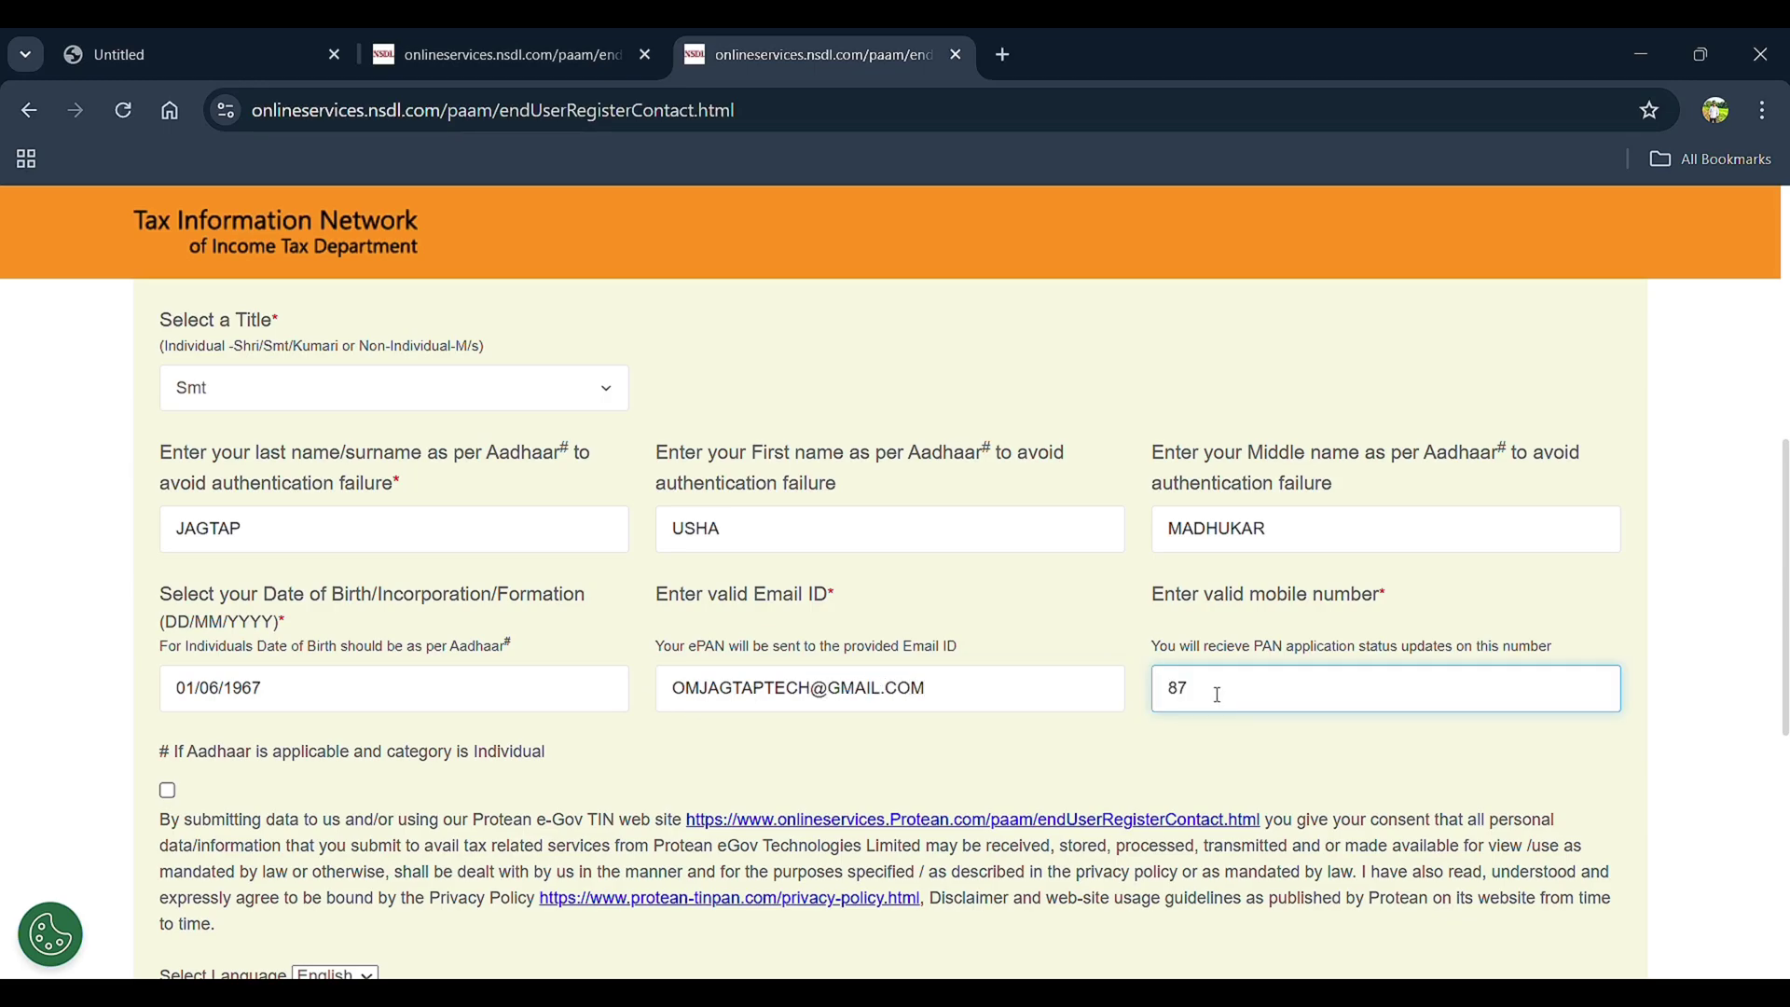
{"action": "scroll", "coordinate": [1218, 694], "scroll_direction": "down", "scroll_amount": 1}
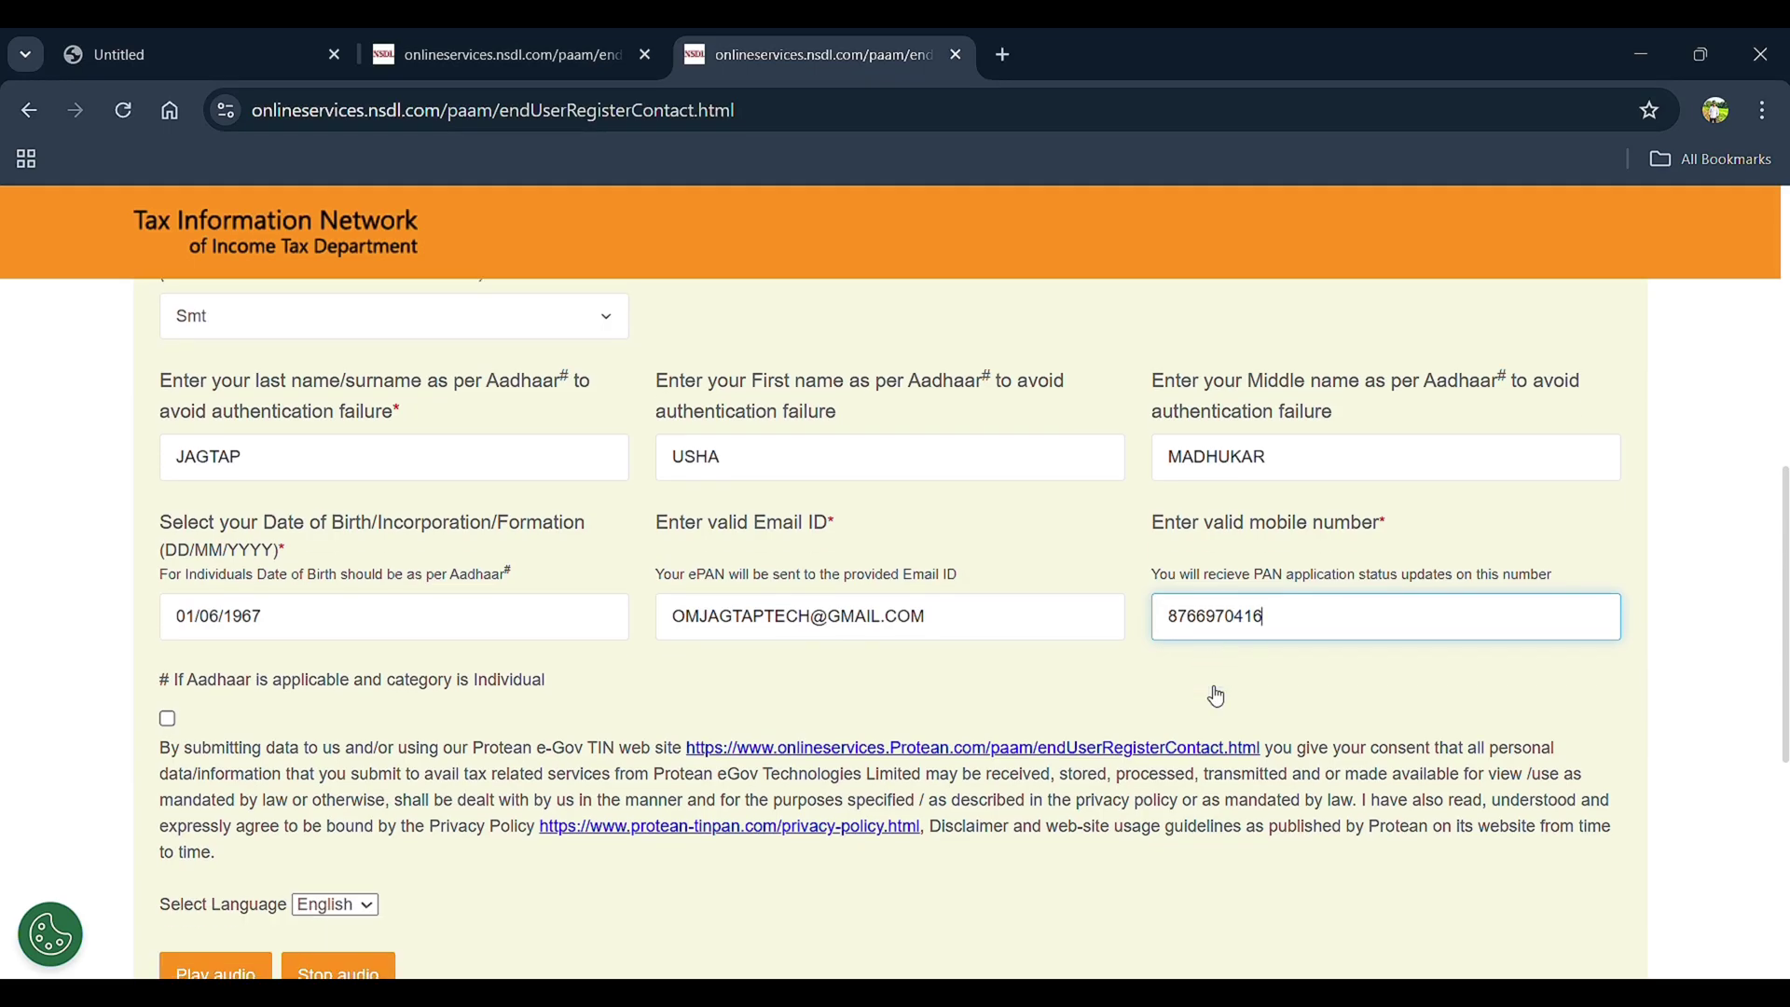
Tick the data-use consent and 'I'm not a robot' boxes, then submit the registration form
{"action": "left_click", "coordinate": [167, 719]}
{"action": "left_click", "coordinate": [167, 719]}
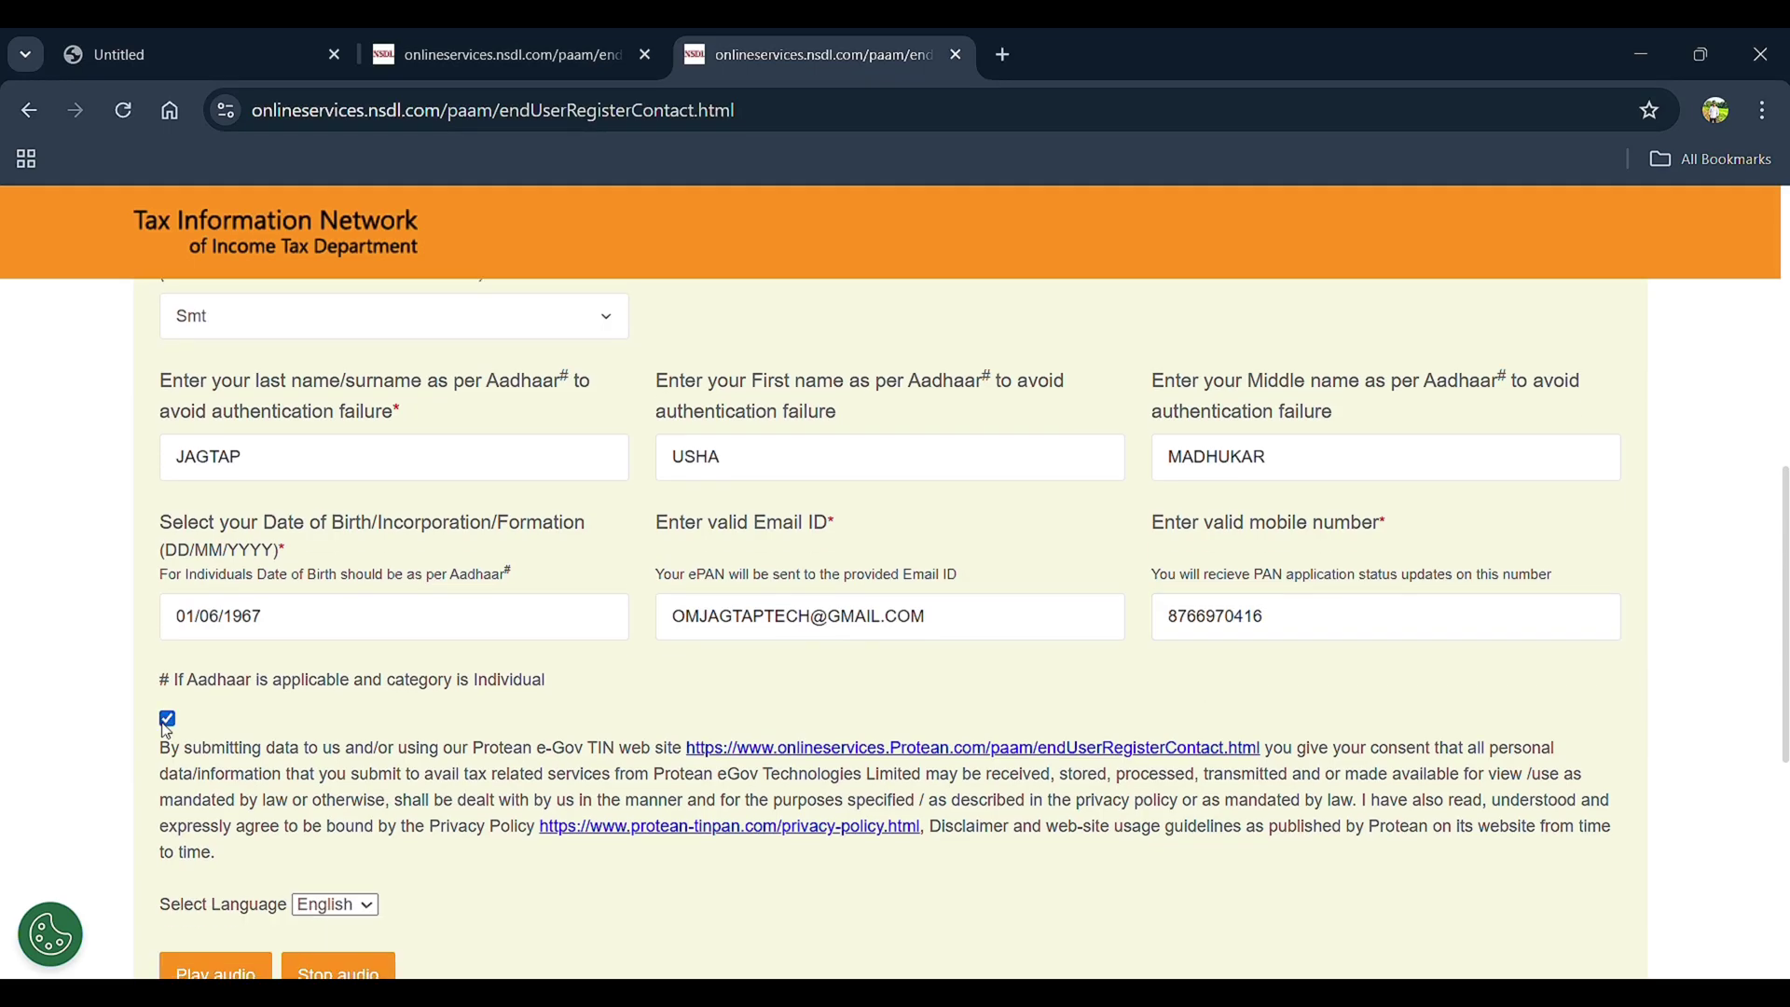
{"action": "scroll", "coordinate": [168, 731], "scroll_direction": "down", "scroll_amount": 3}
{"action": "left_click", "coordinate": [190, 820]}
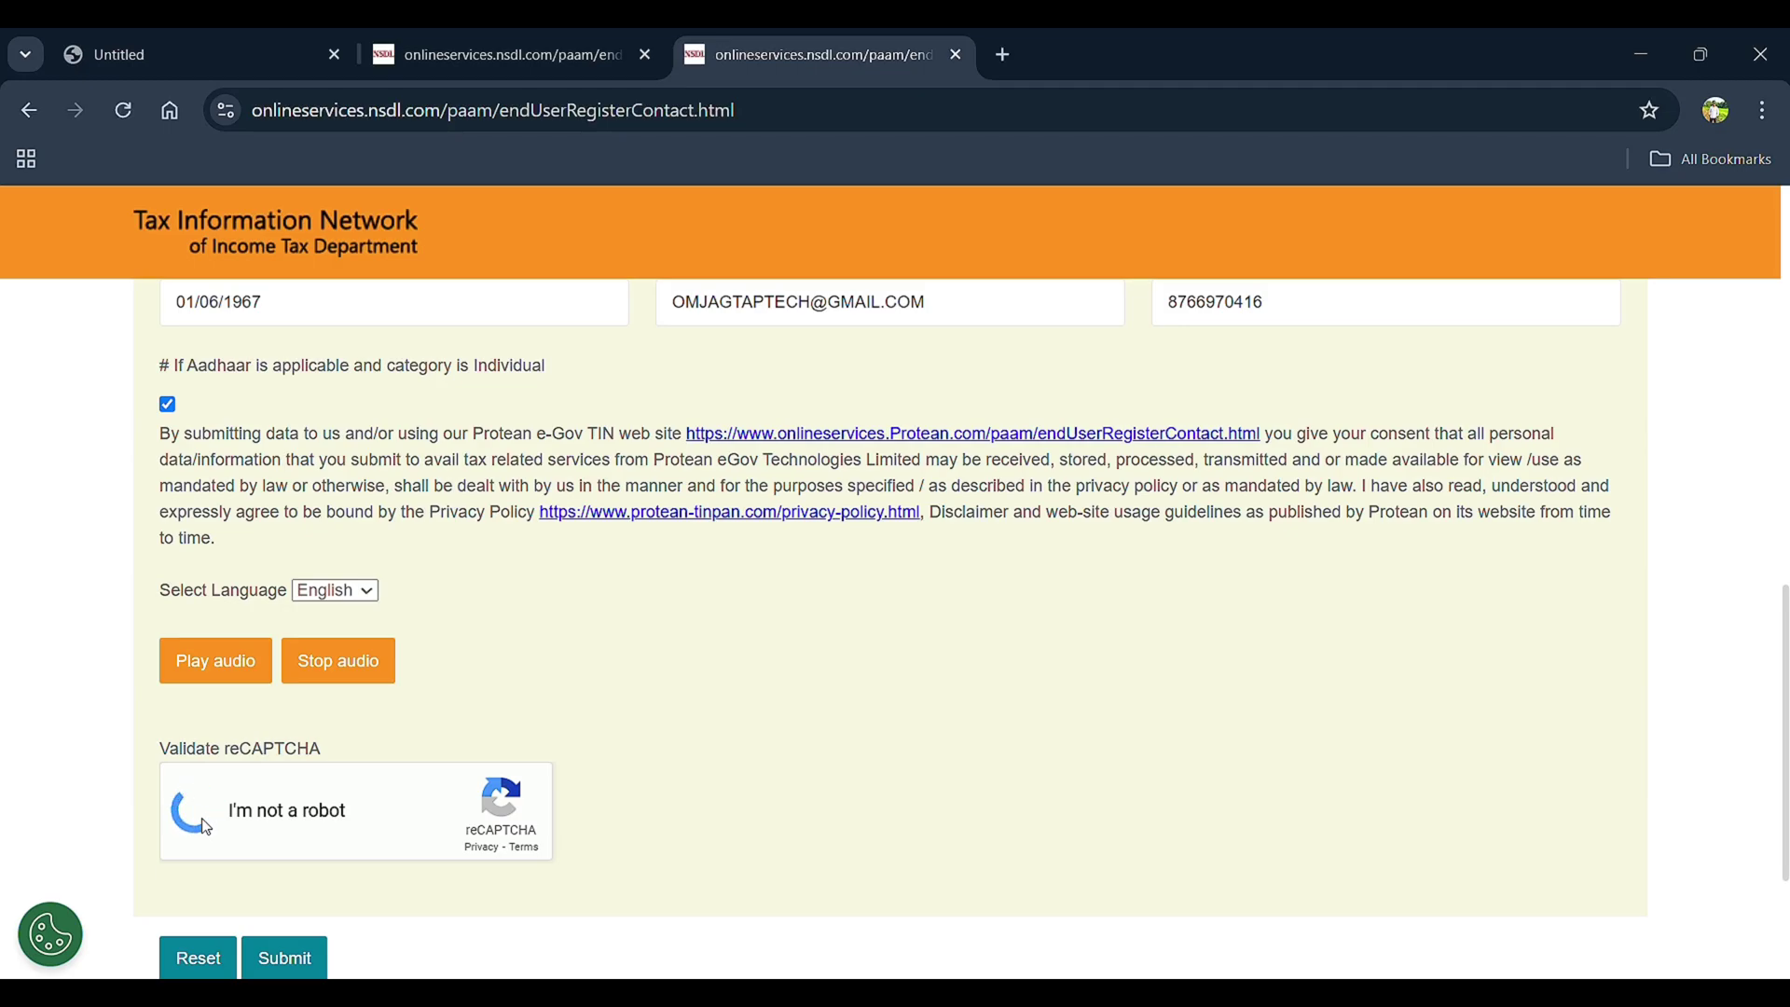
{"action": "scroll", "coordinate": [201, 823], "scroll_direction": "down", "scroll_amount": 3}
{"action": "left_click", "coordinate": [294, 716]}
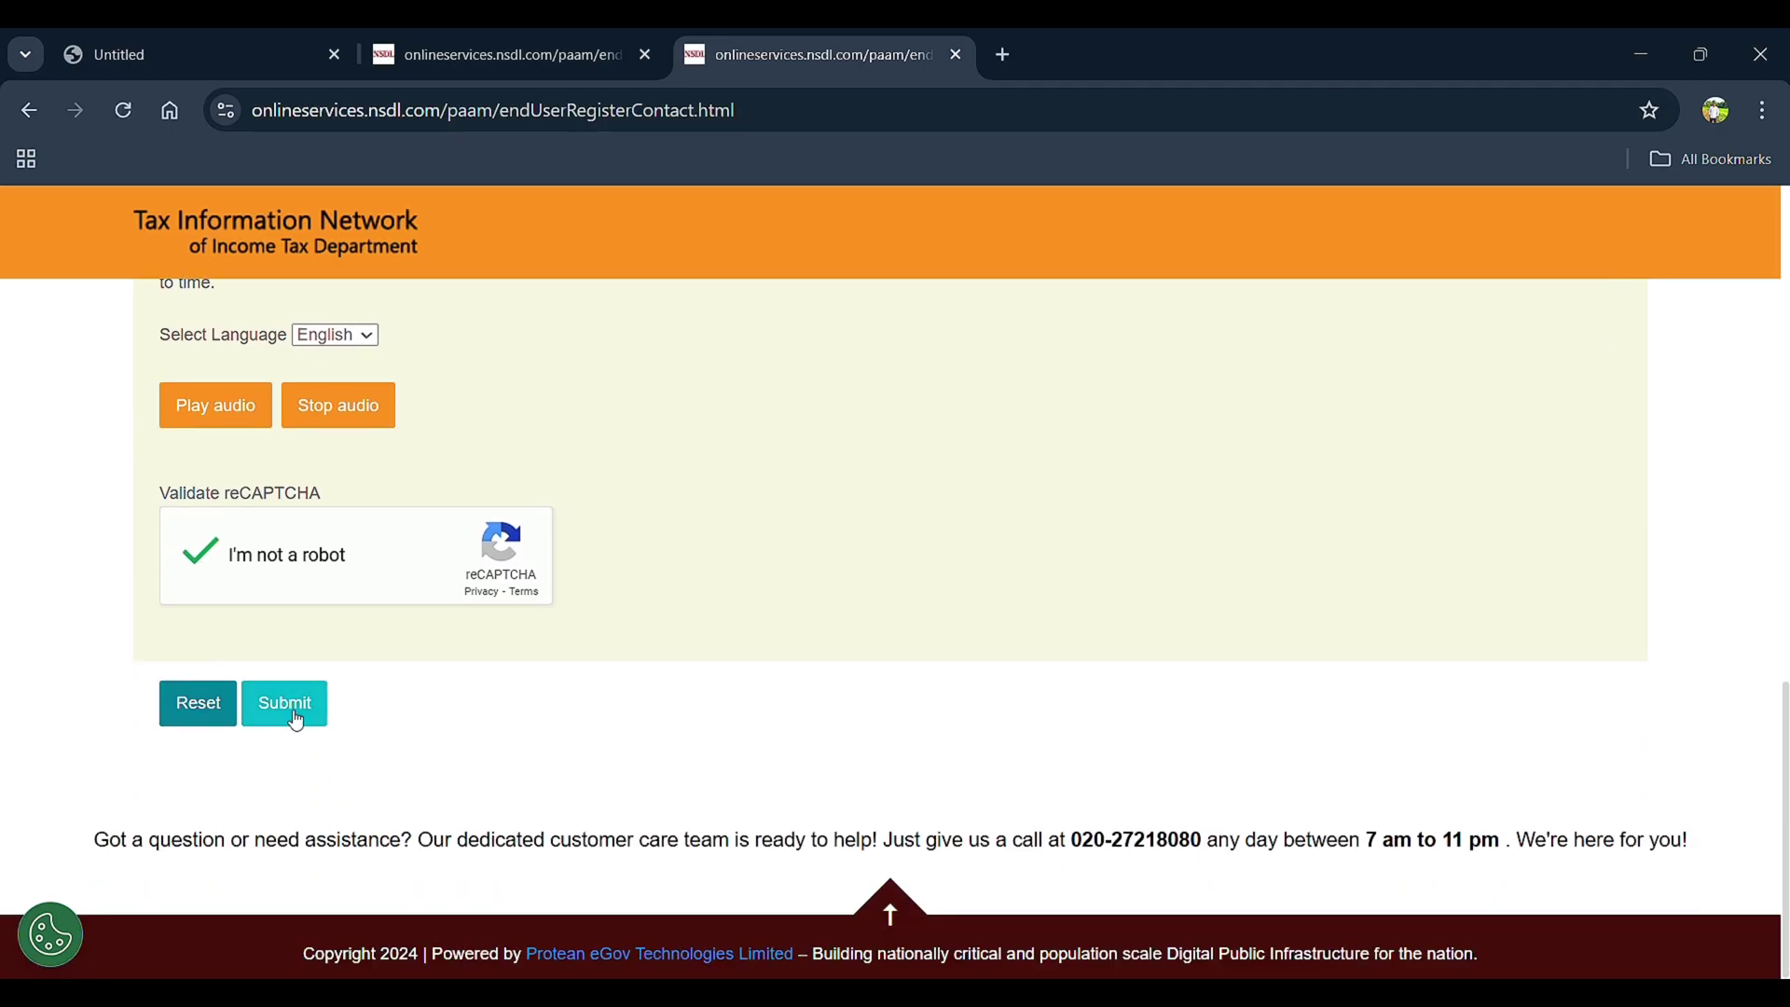
{"action": "left_click", "coordinate": [295, 718]}
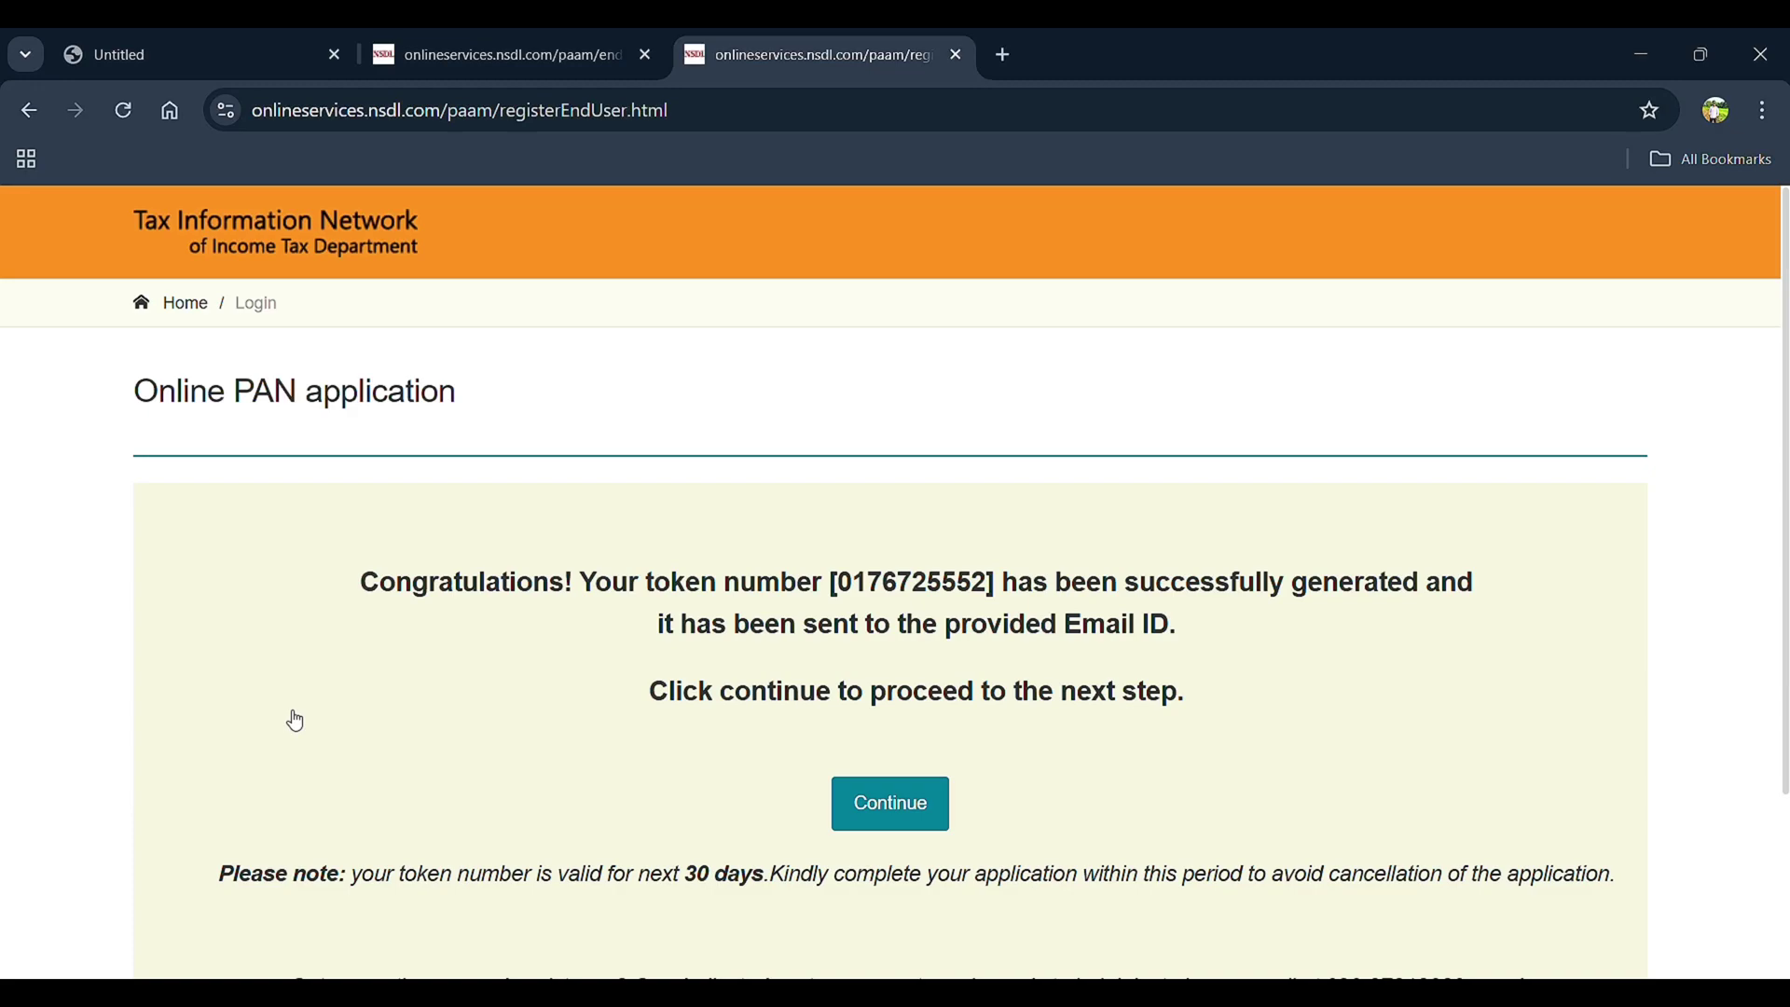
Select the generated token number's digits and continue to the Form 49A application
{"action": "left_click_drag", "start_coordinate": [832, 583], "coordinate": [998, 595]}
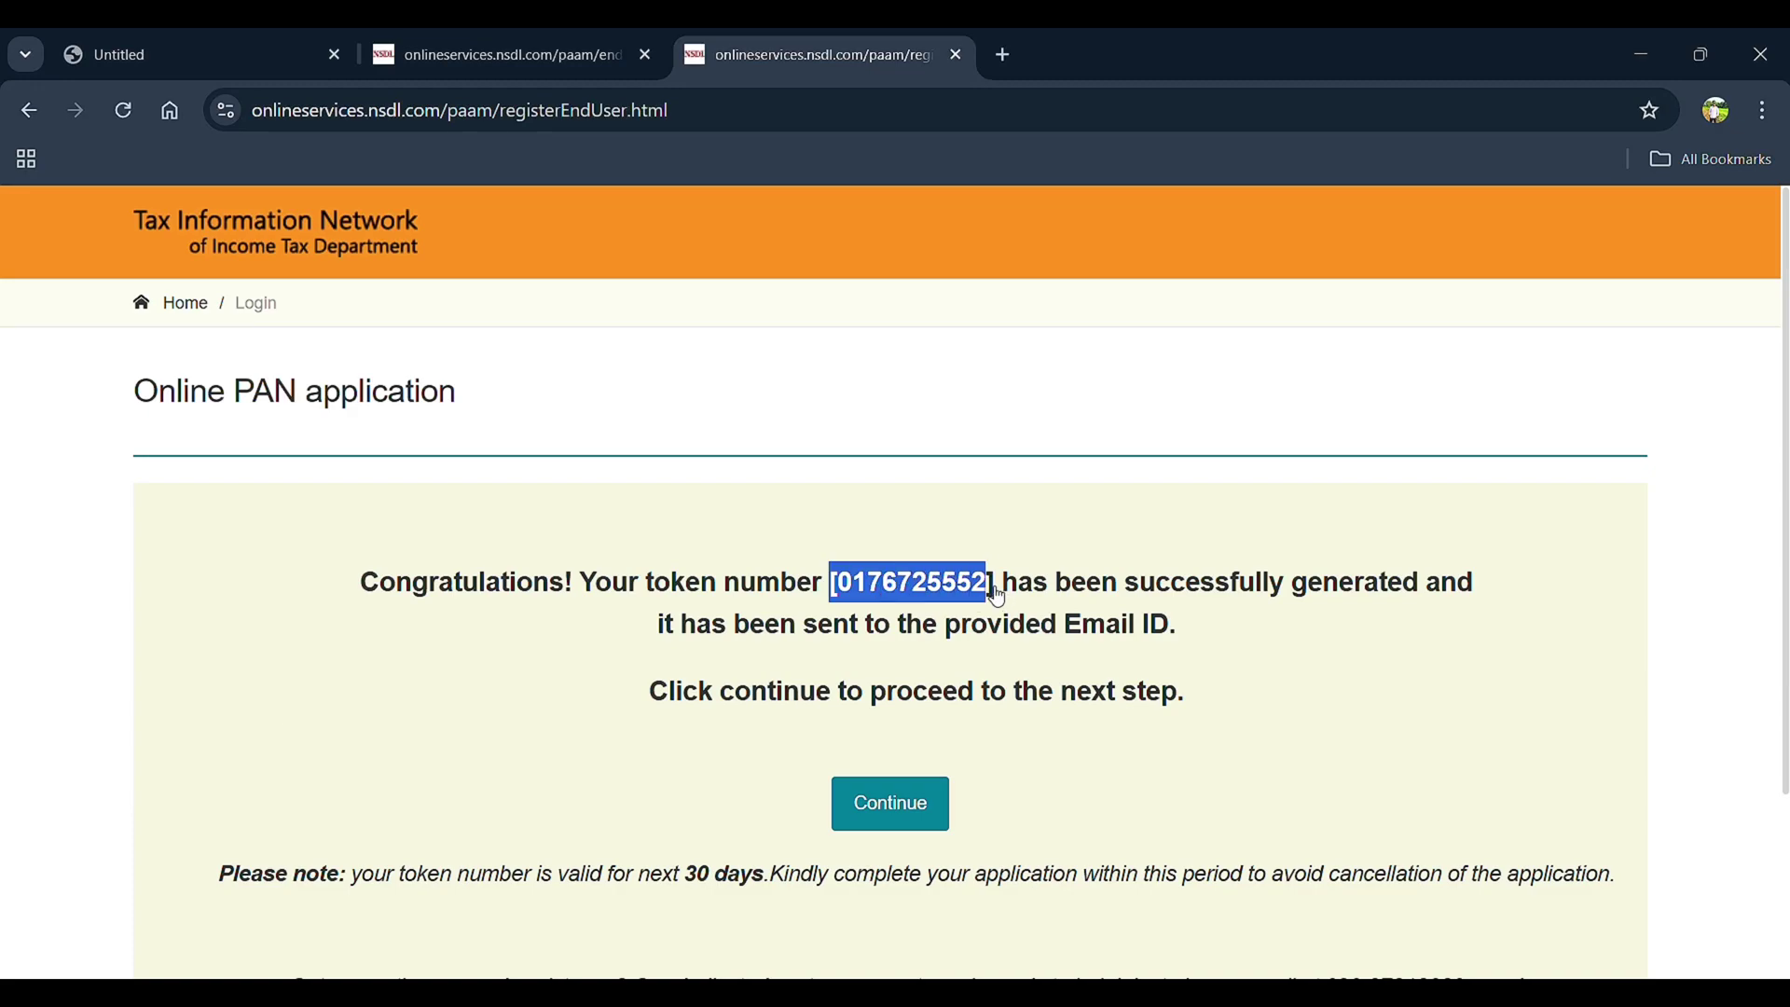
{"action": "left_click_drag", "start_coordinate": [848, 585], "coordinate": [873, 584]}
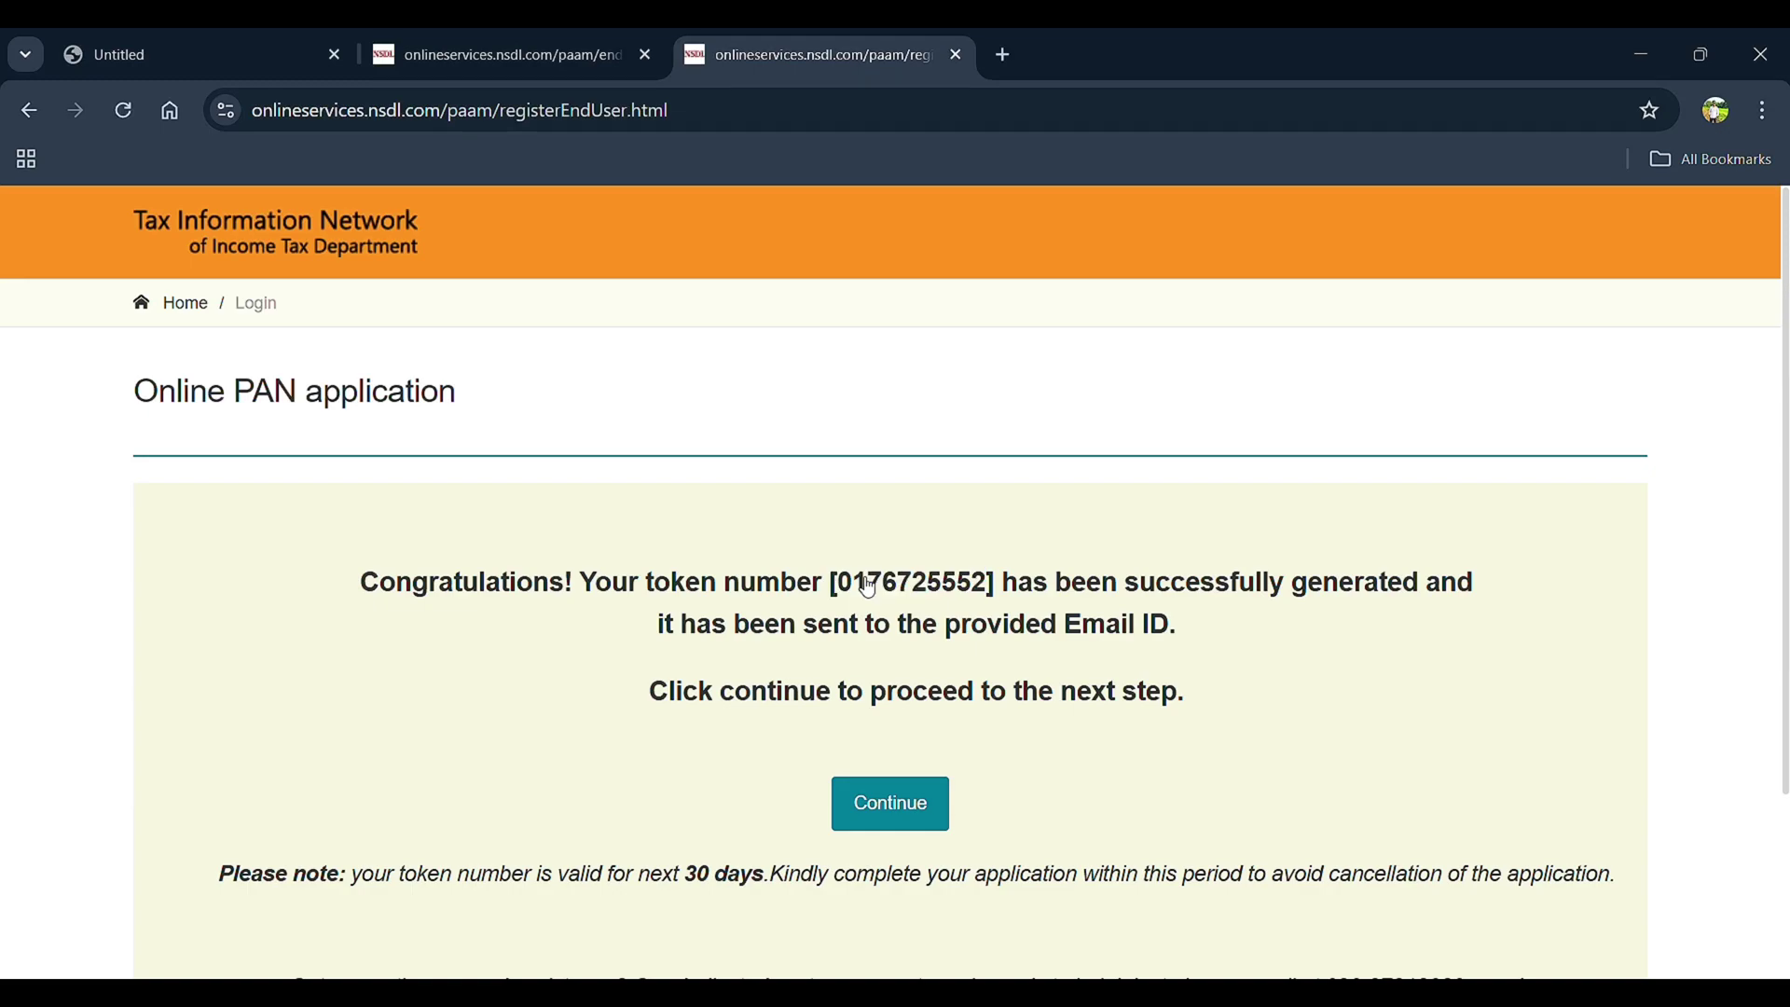
{"action": "double_click", "coordinate": [876, 583]}
{"action": "left_click", "coordinate": [906, 811]}
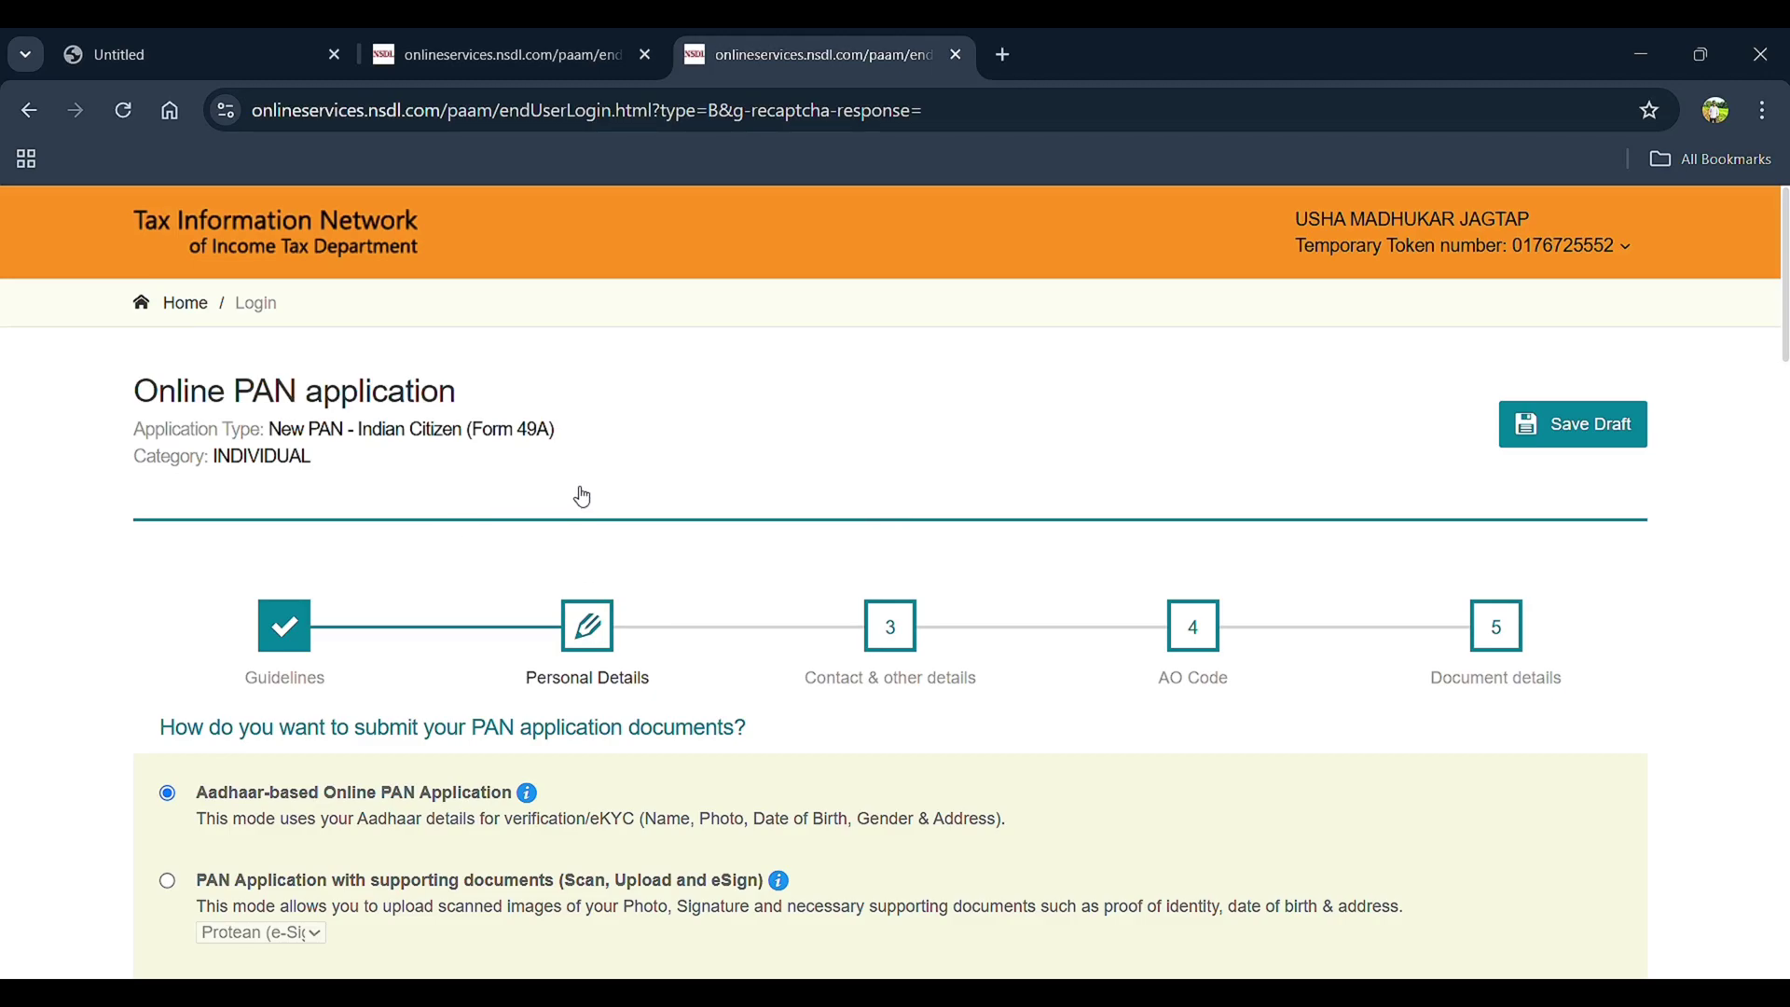
Enter the last four Aadhaar digits and set the Aadhaar photo consent to Yes
{"action": "scroll", "coordinate": [580, 638], "scroll_direction": "down", "scroll_amount": 3}
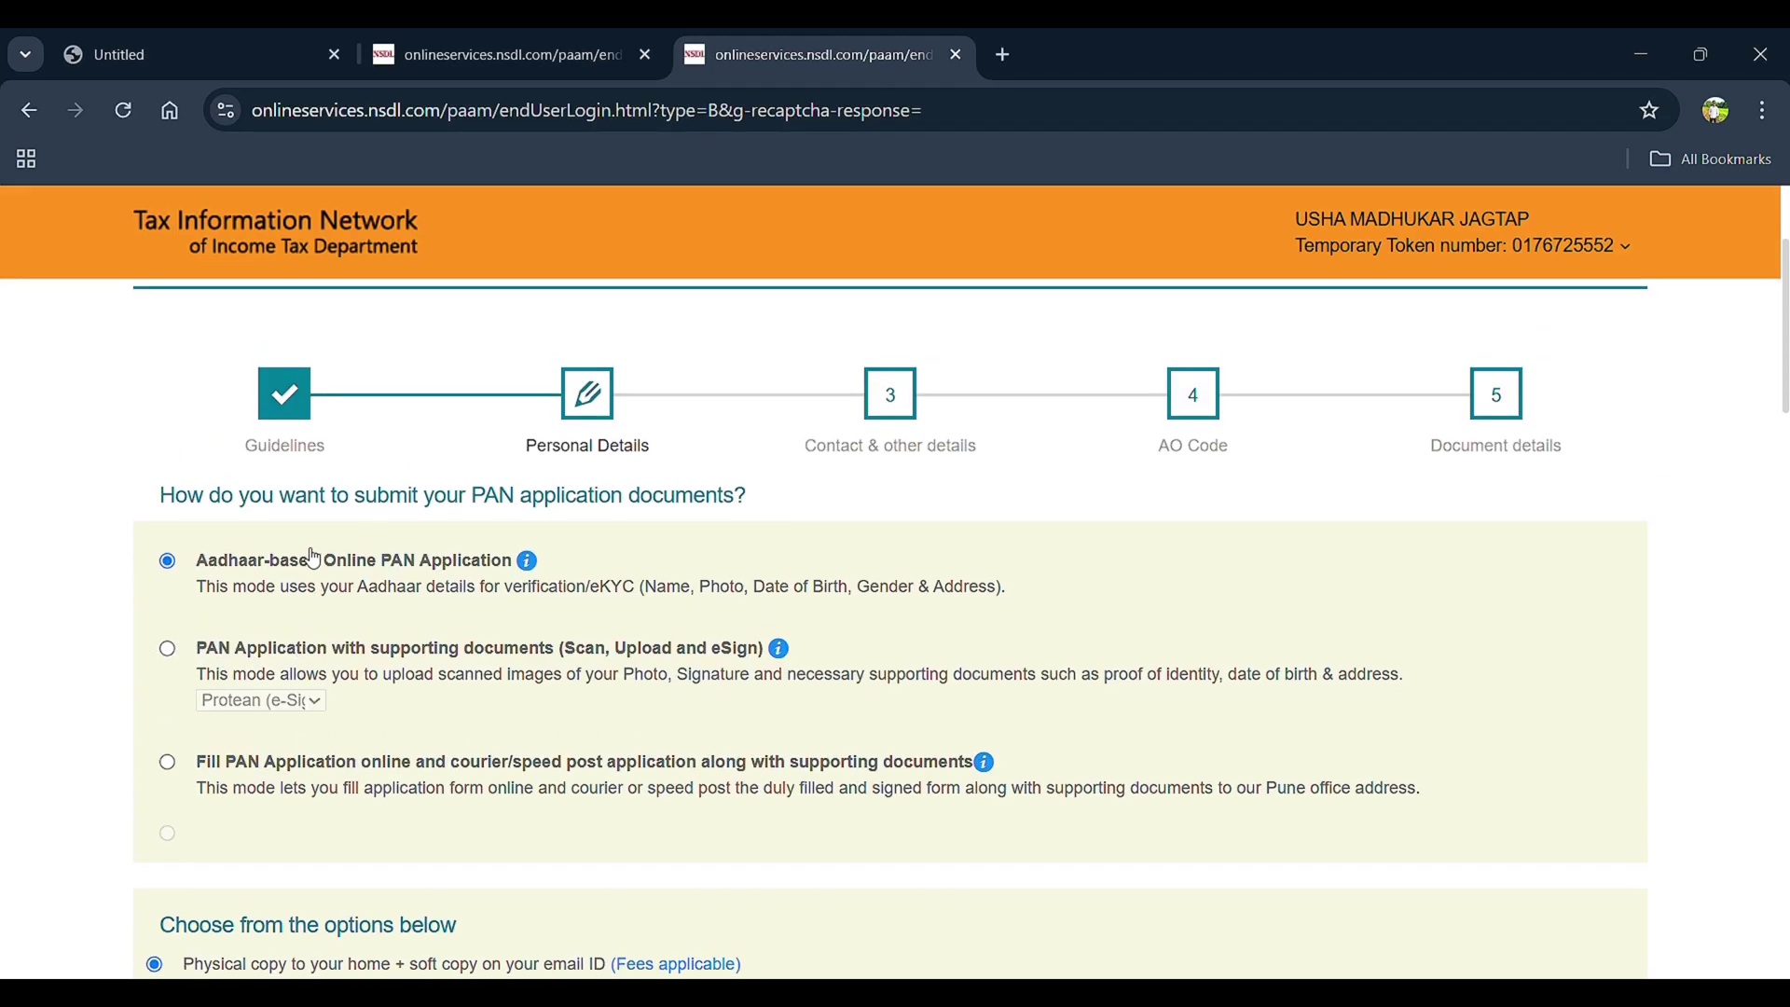
{"action": "scroll", "coordinate": [314, 557], "scroll_direction": "down", "scroll_amount": 3}
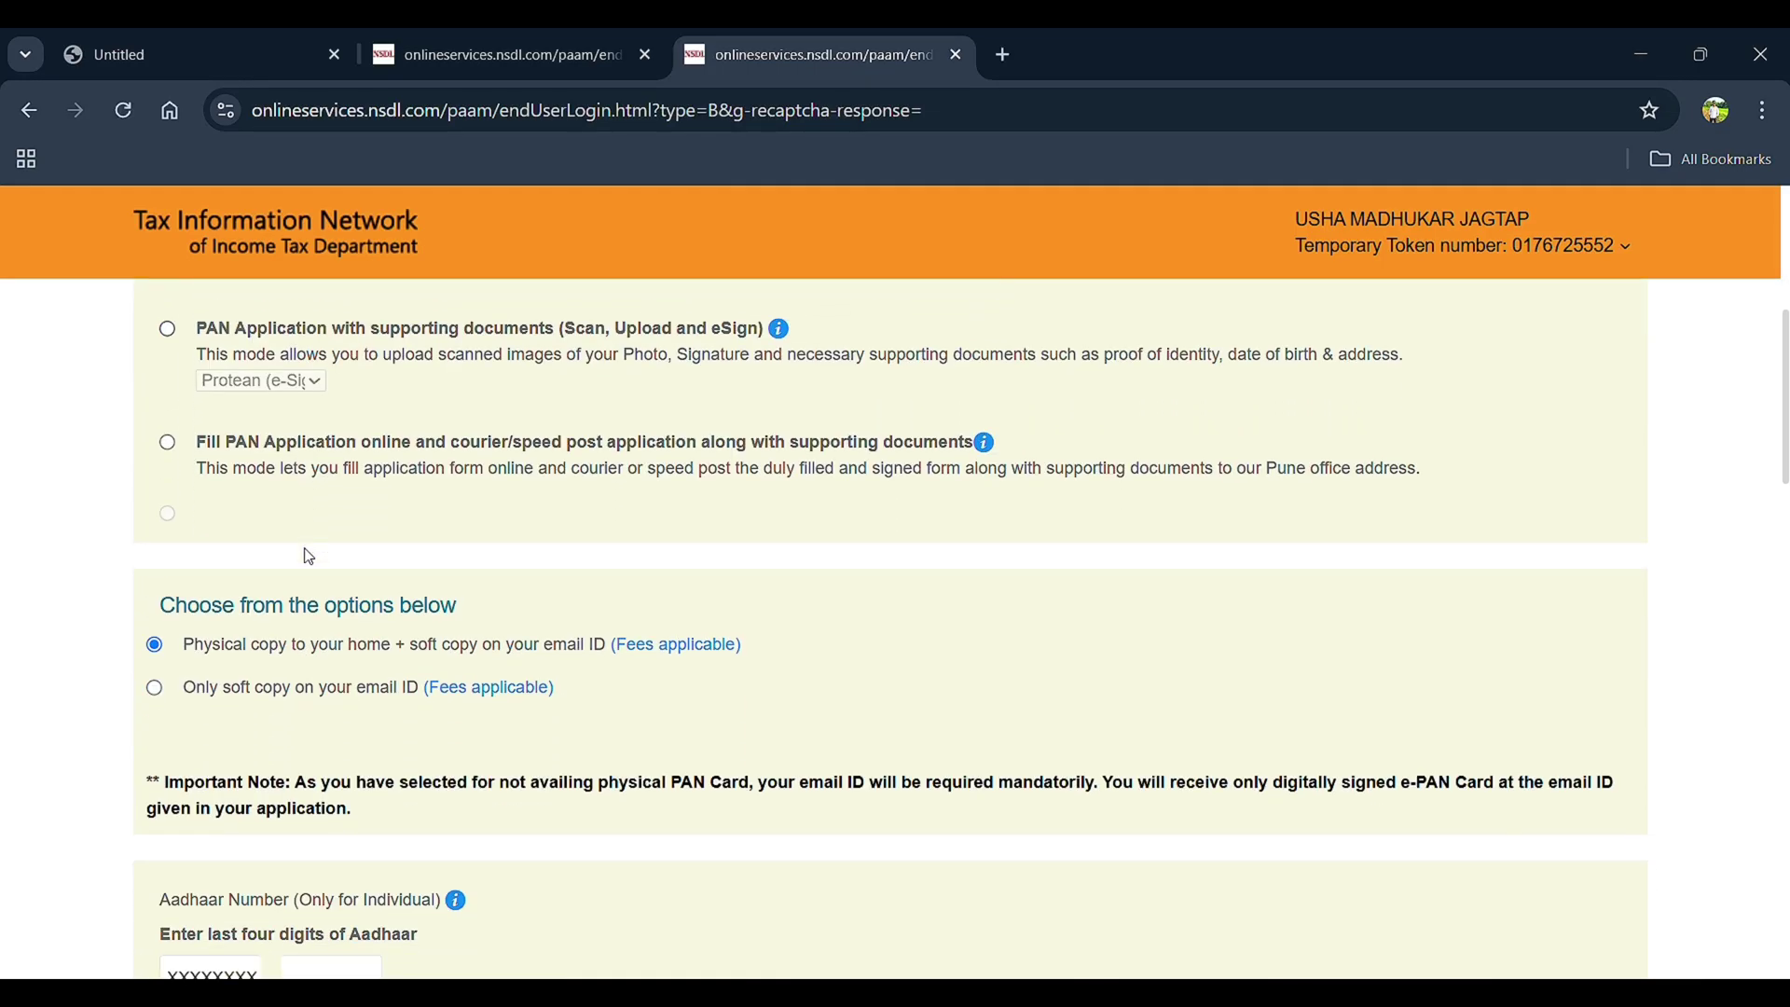
{"action": "scroll", "coordinate": [311, 556], "scroll_direction": "down", "scroll_amount": 7}
{"action": "scroll", "coordinate": [651, 469], "scroll_direction": "up", "scroll_amount": 8}
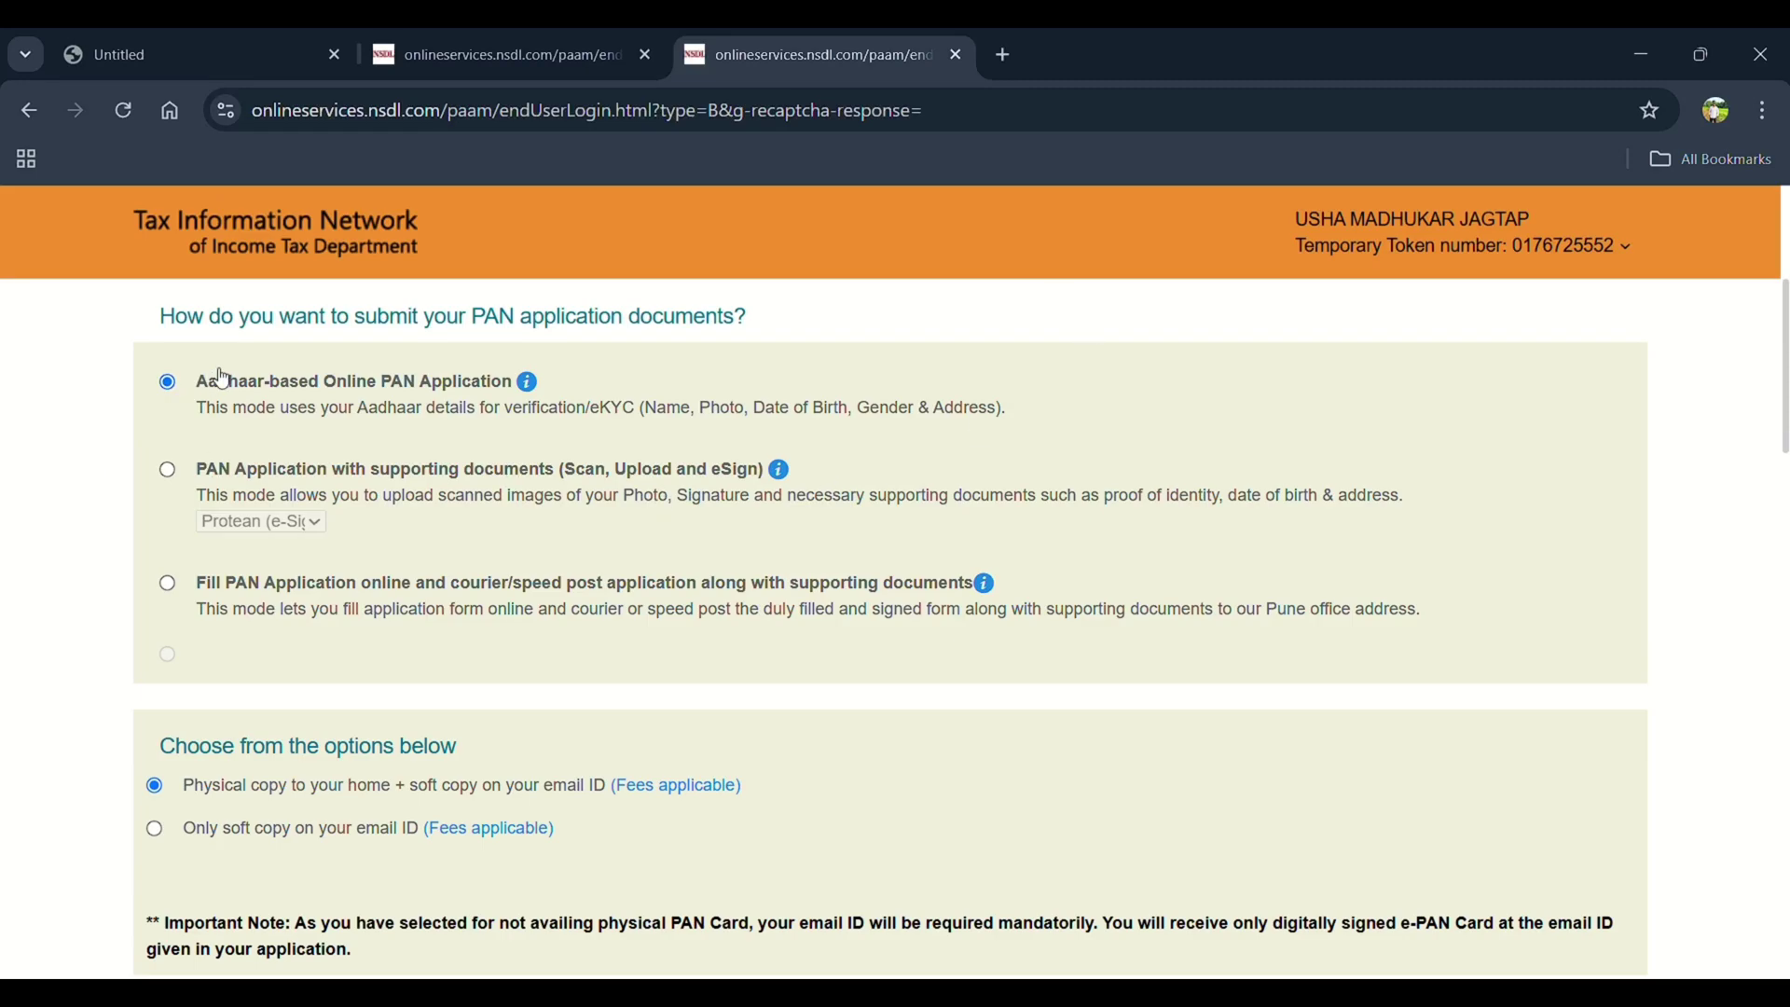
{"action": "scroll", "coordinate": [279, 654], "scroll_direction": "down", "scroll_amount": 3}
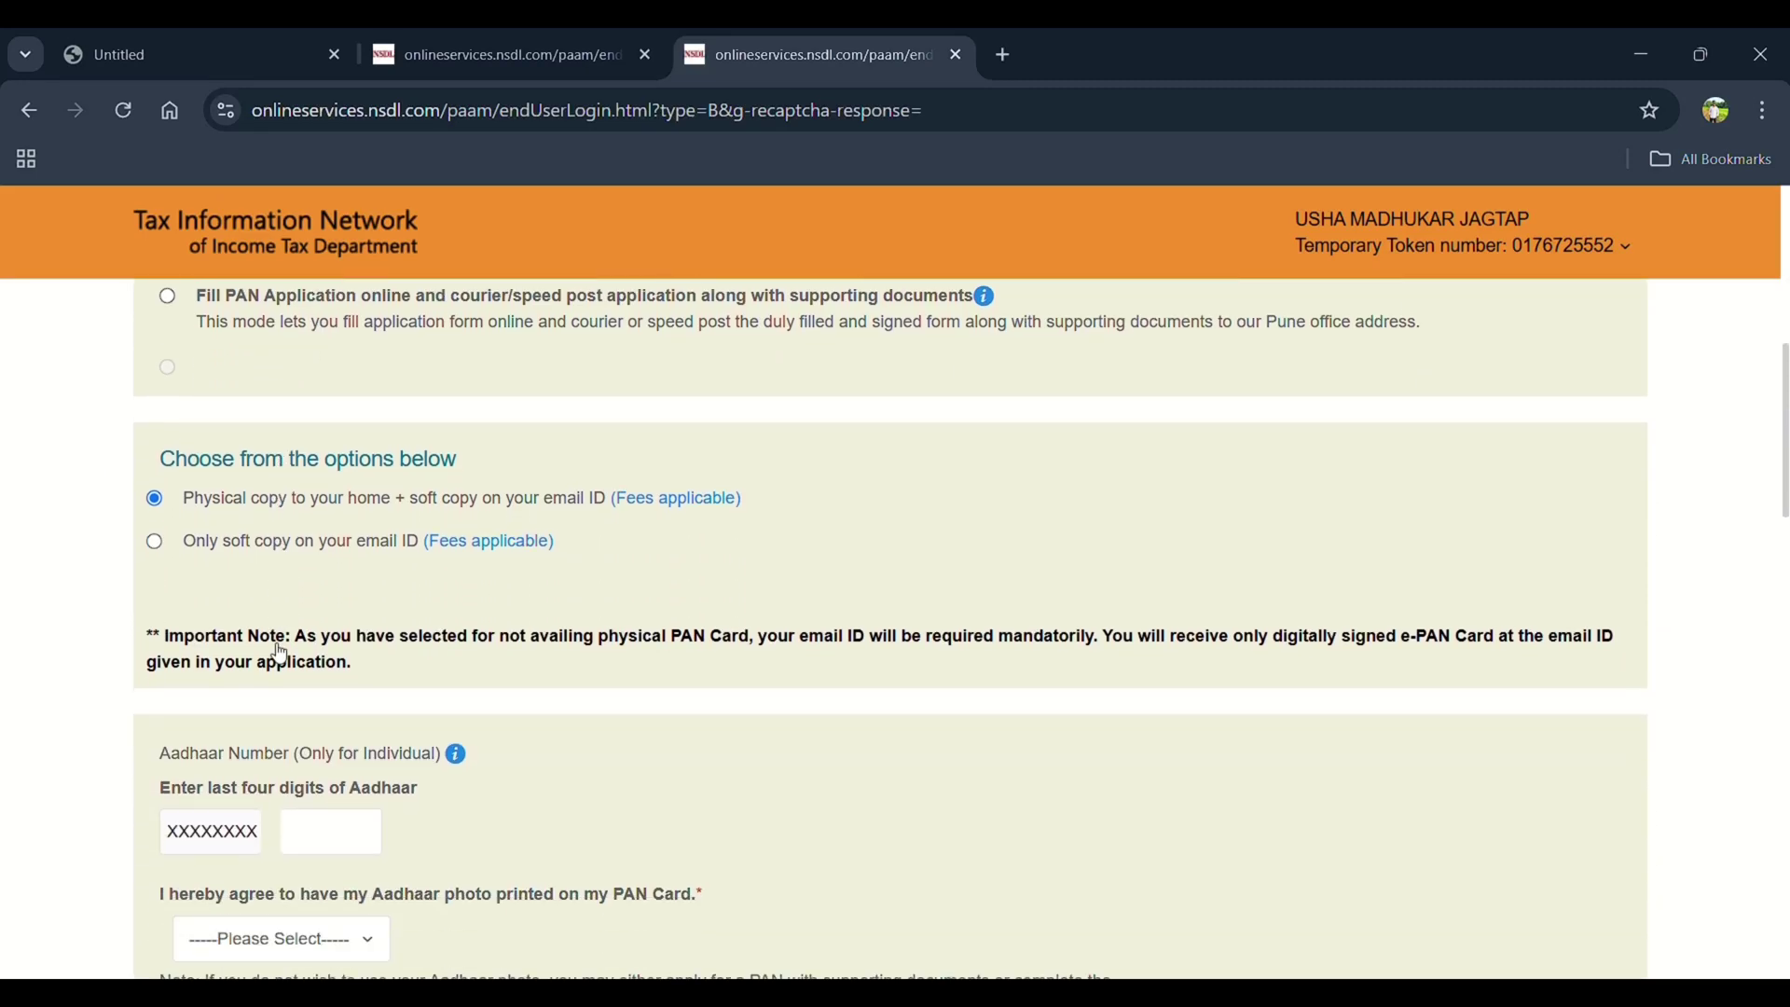
{"action": "scroll", "coordinate": [280, 655], "scroll_direction": "down", "scroll_amount": 2}
{"action": "left_click", "coordinate": [326, 643]}
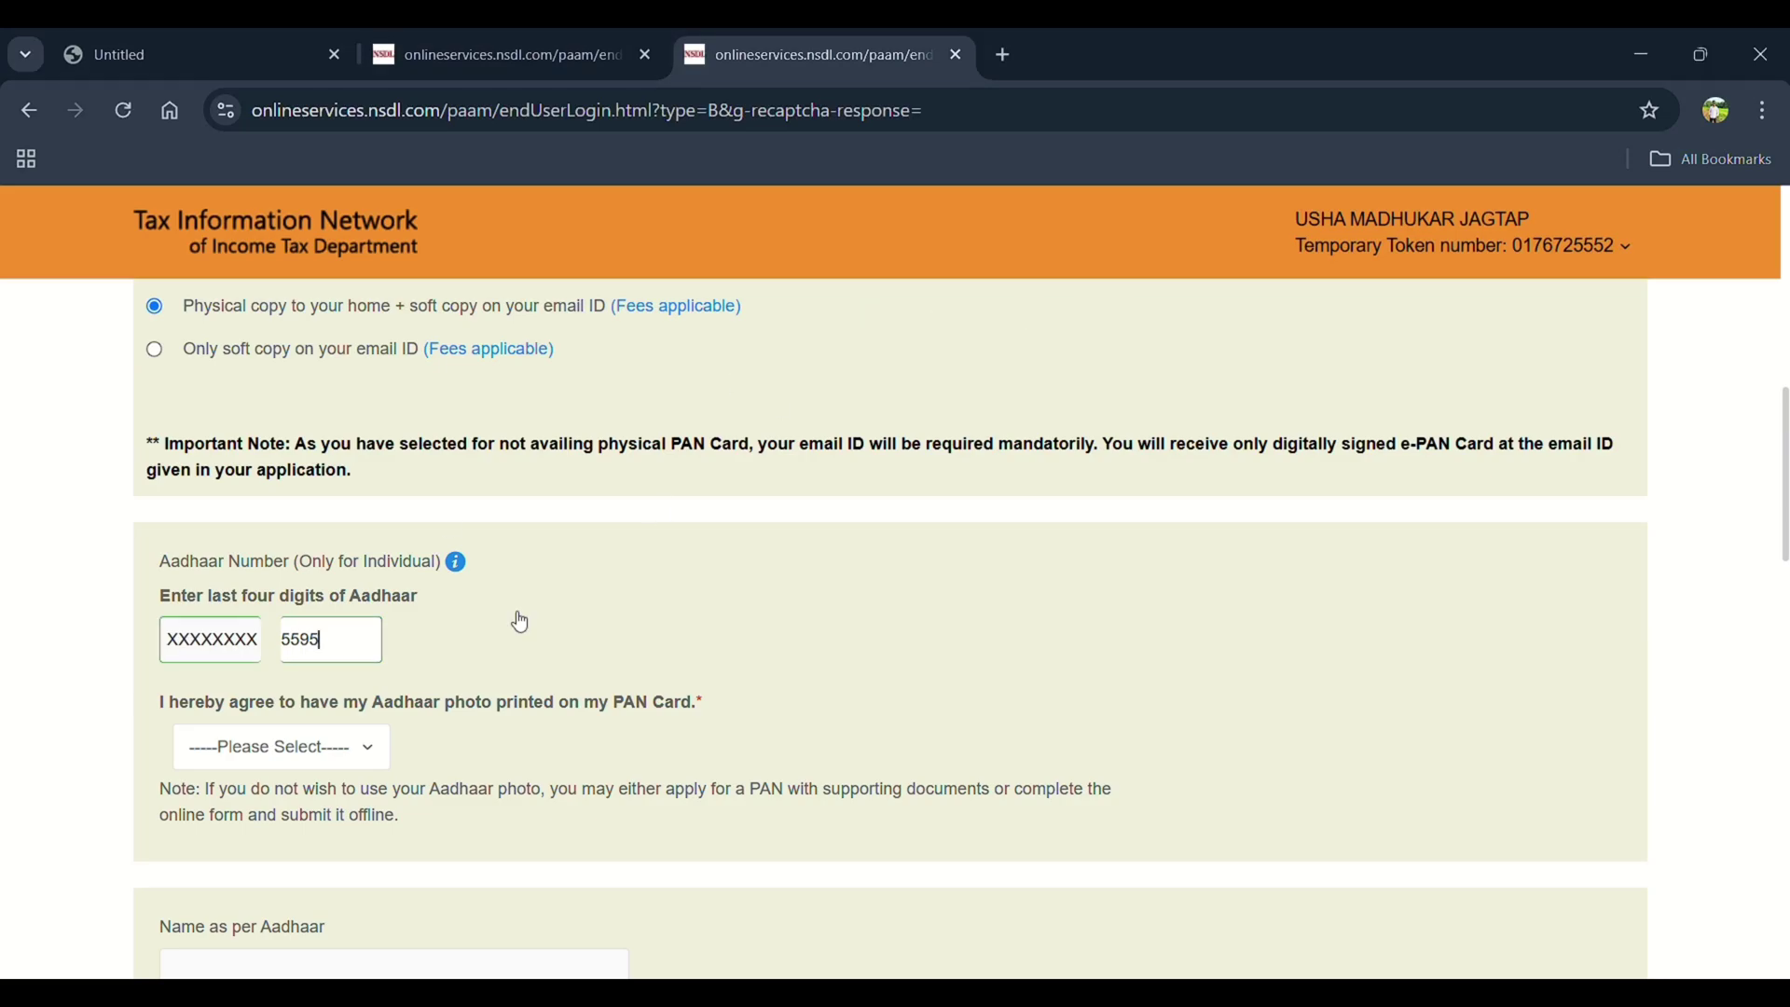
{"action": "left_click", "coordinate": [327, 742]}
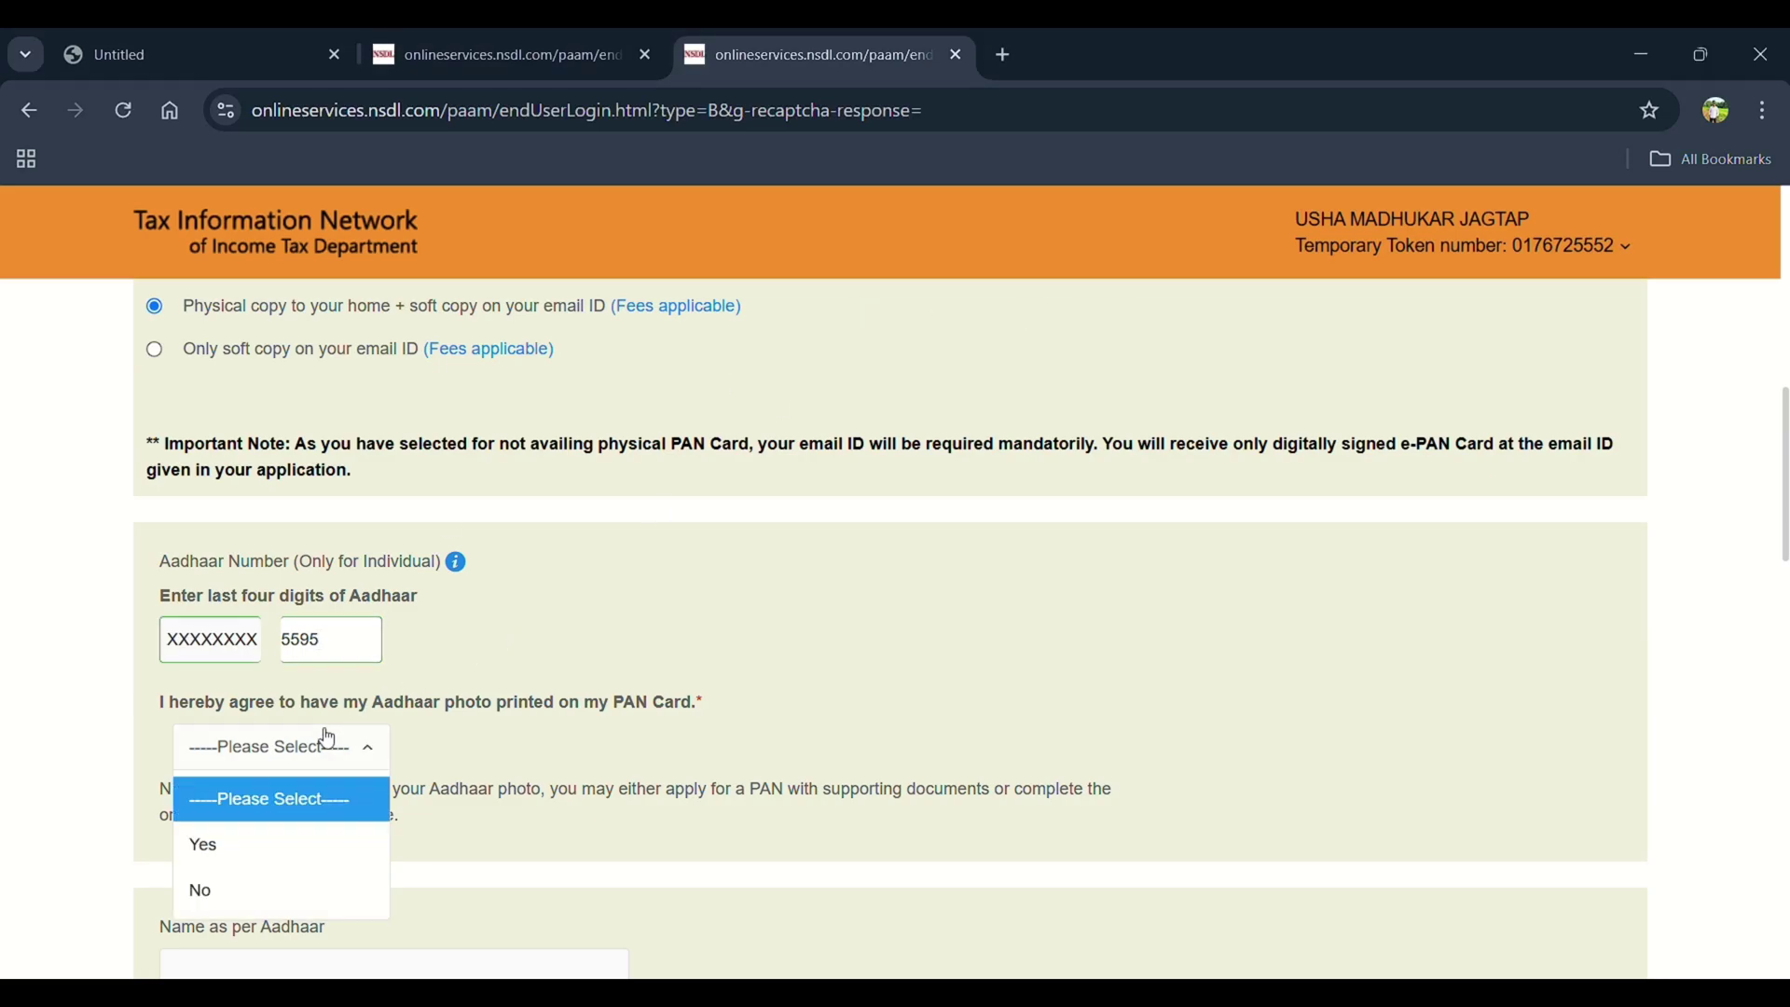
{"action": "left_click", "coordinate": [203, 844]}
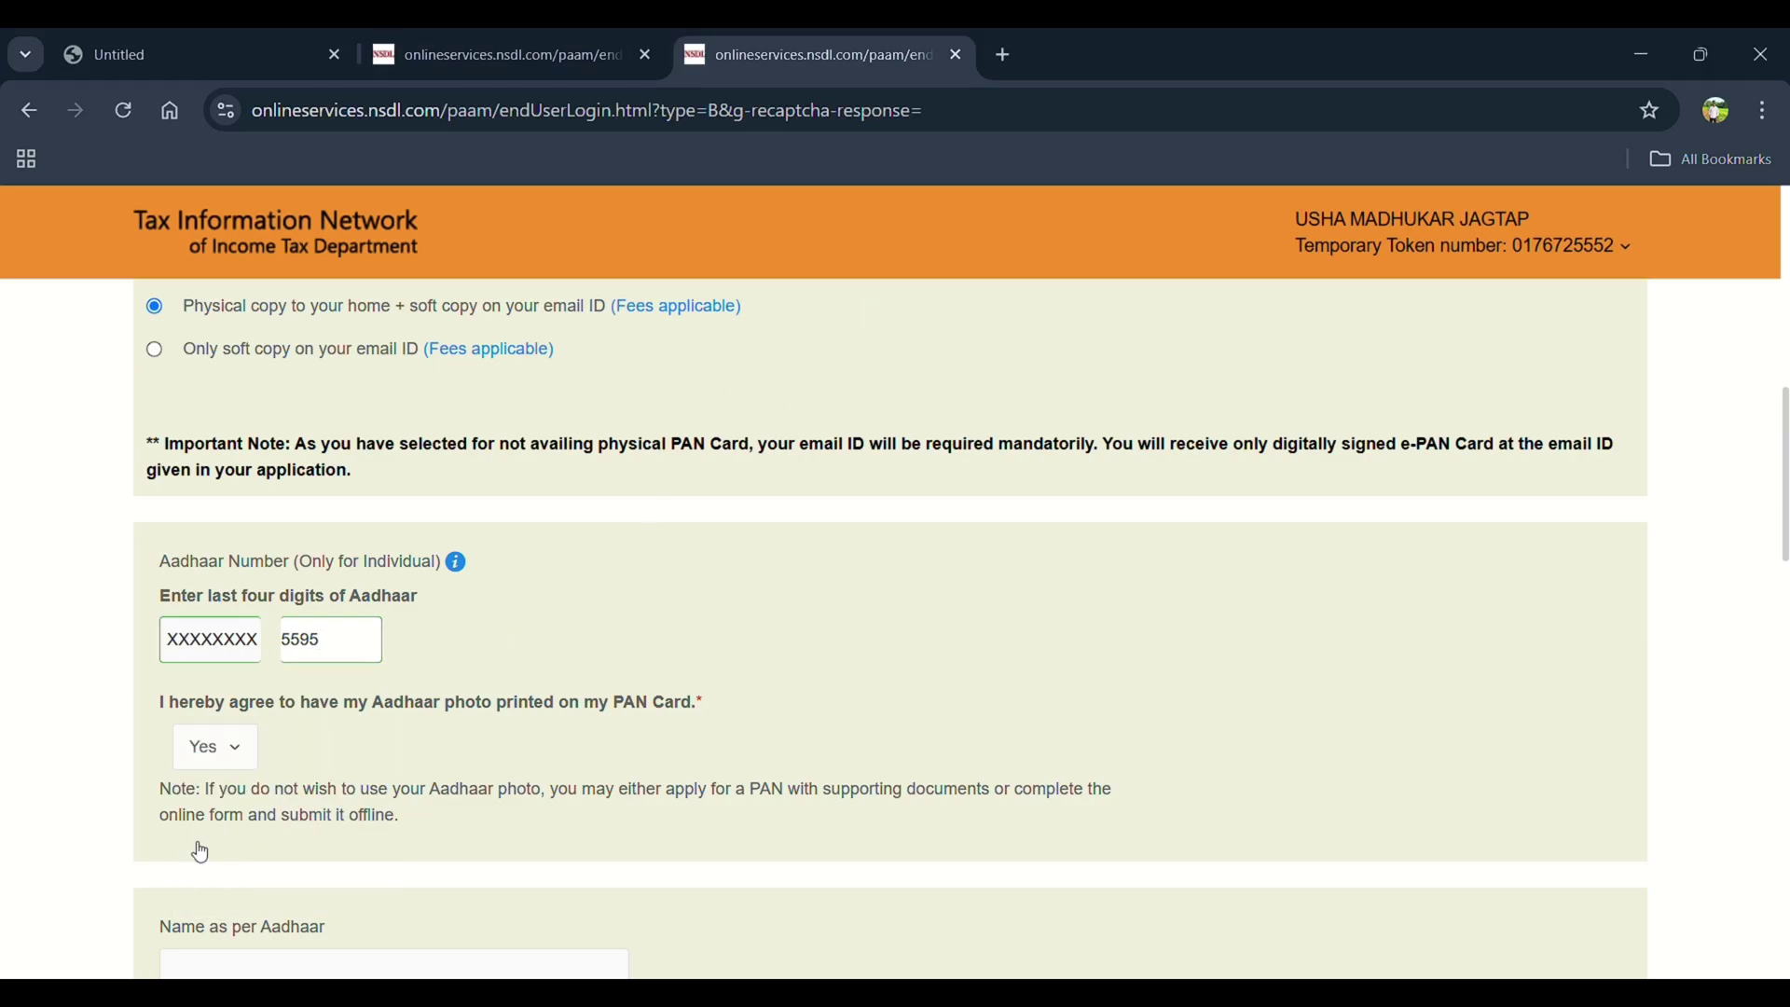
{"action": "left_click", "coordinate": [209, 749]}
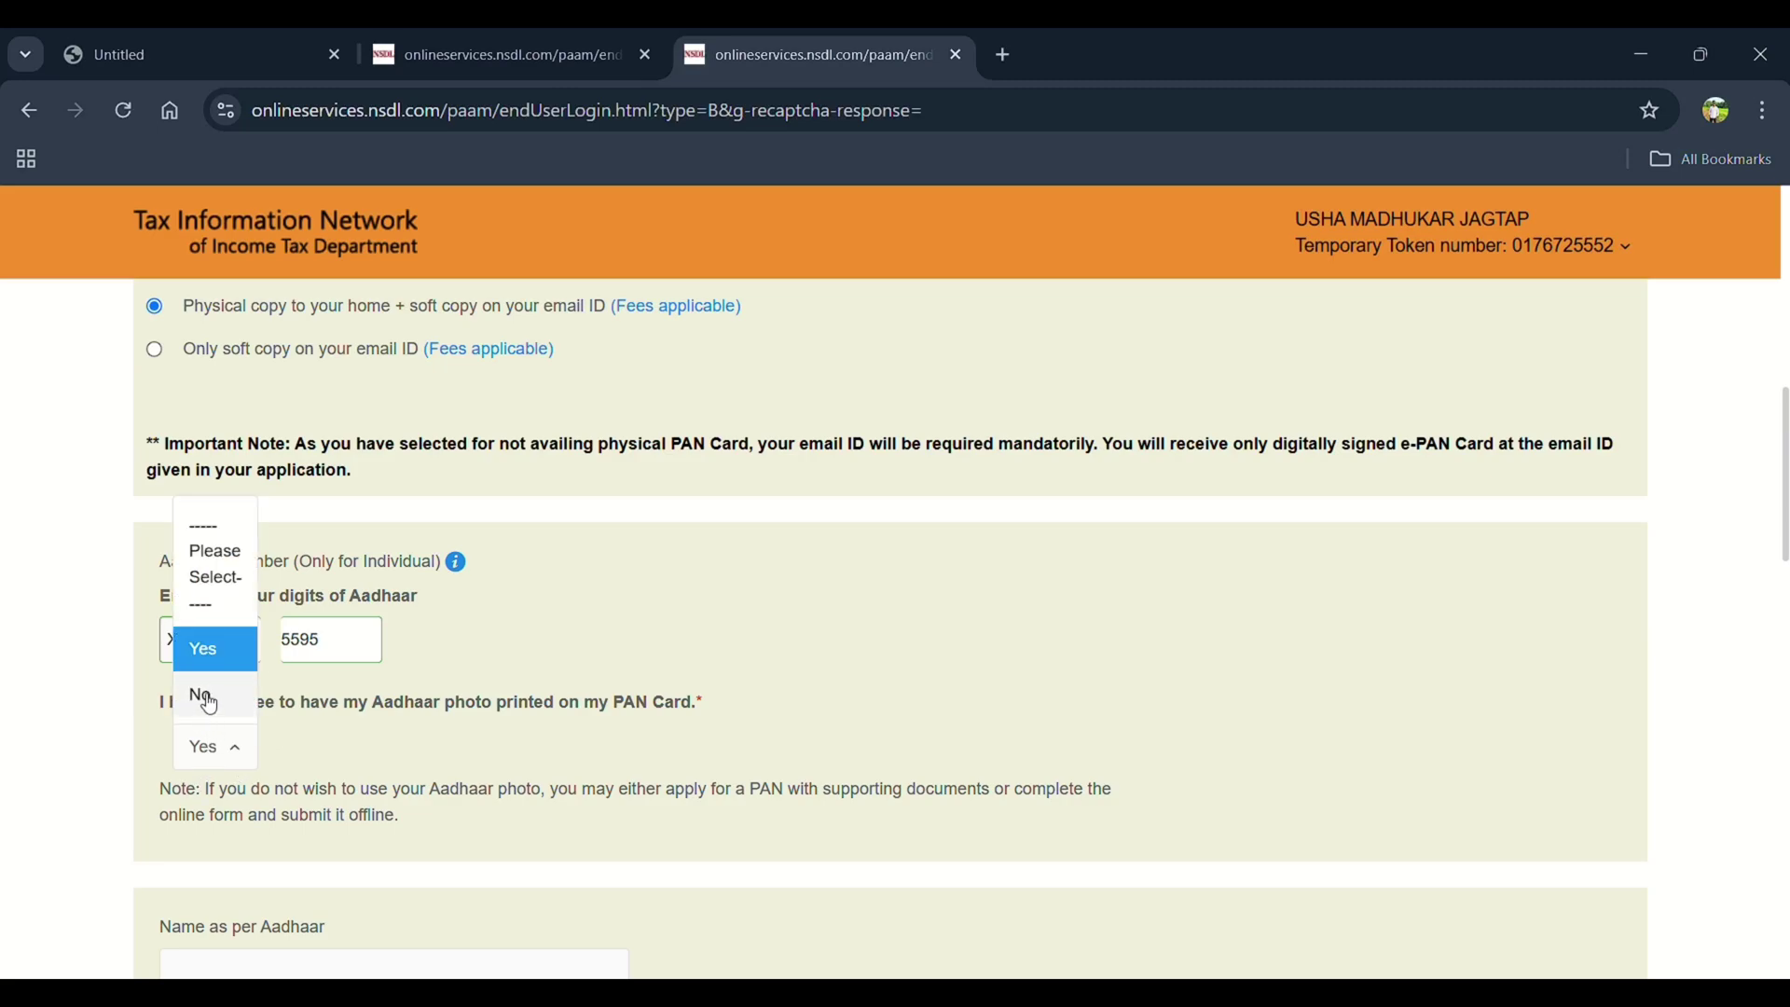
{"action": "left_click", "coordinate": [207, 757]}
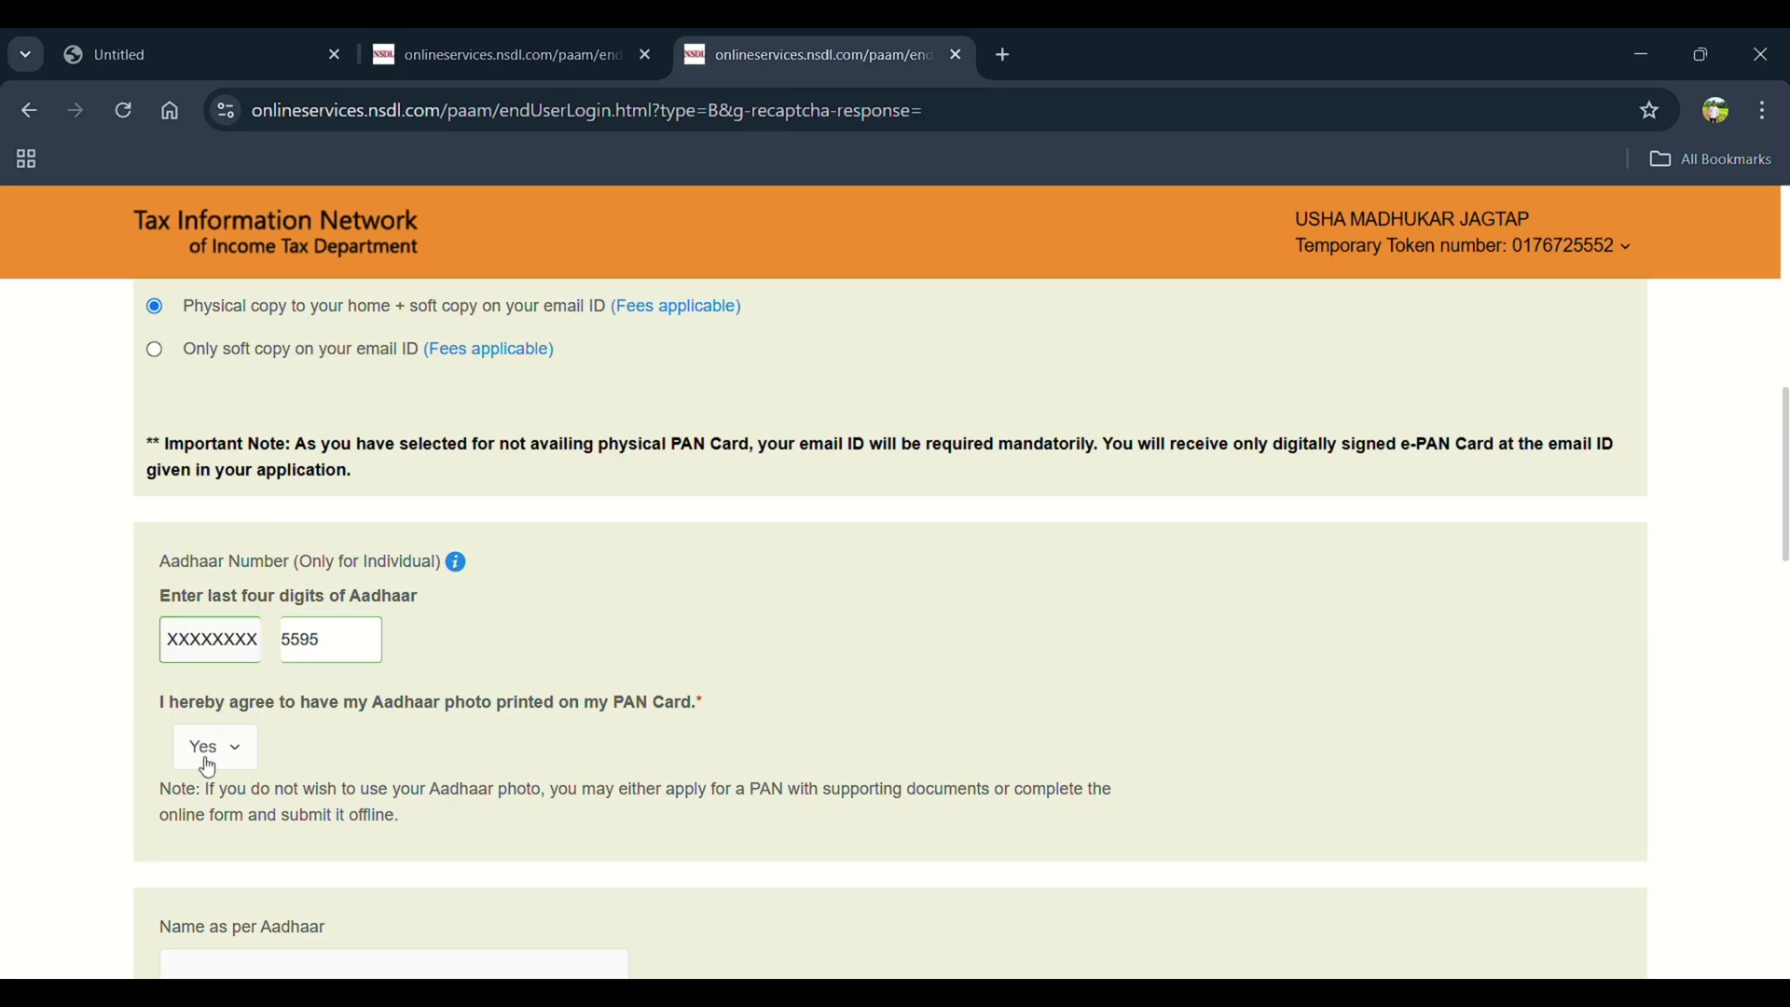
Set the applicant's gender to Female
{"action": "scroll", "coordinate": [209, 768], "scroll_direction": "up", "scroll_amount": 4}
{"action": "scroll", "coordinate": [560, 559], "scroll_direction": "down", "scroll_amount": 12}
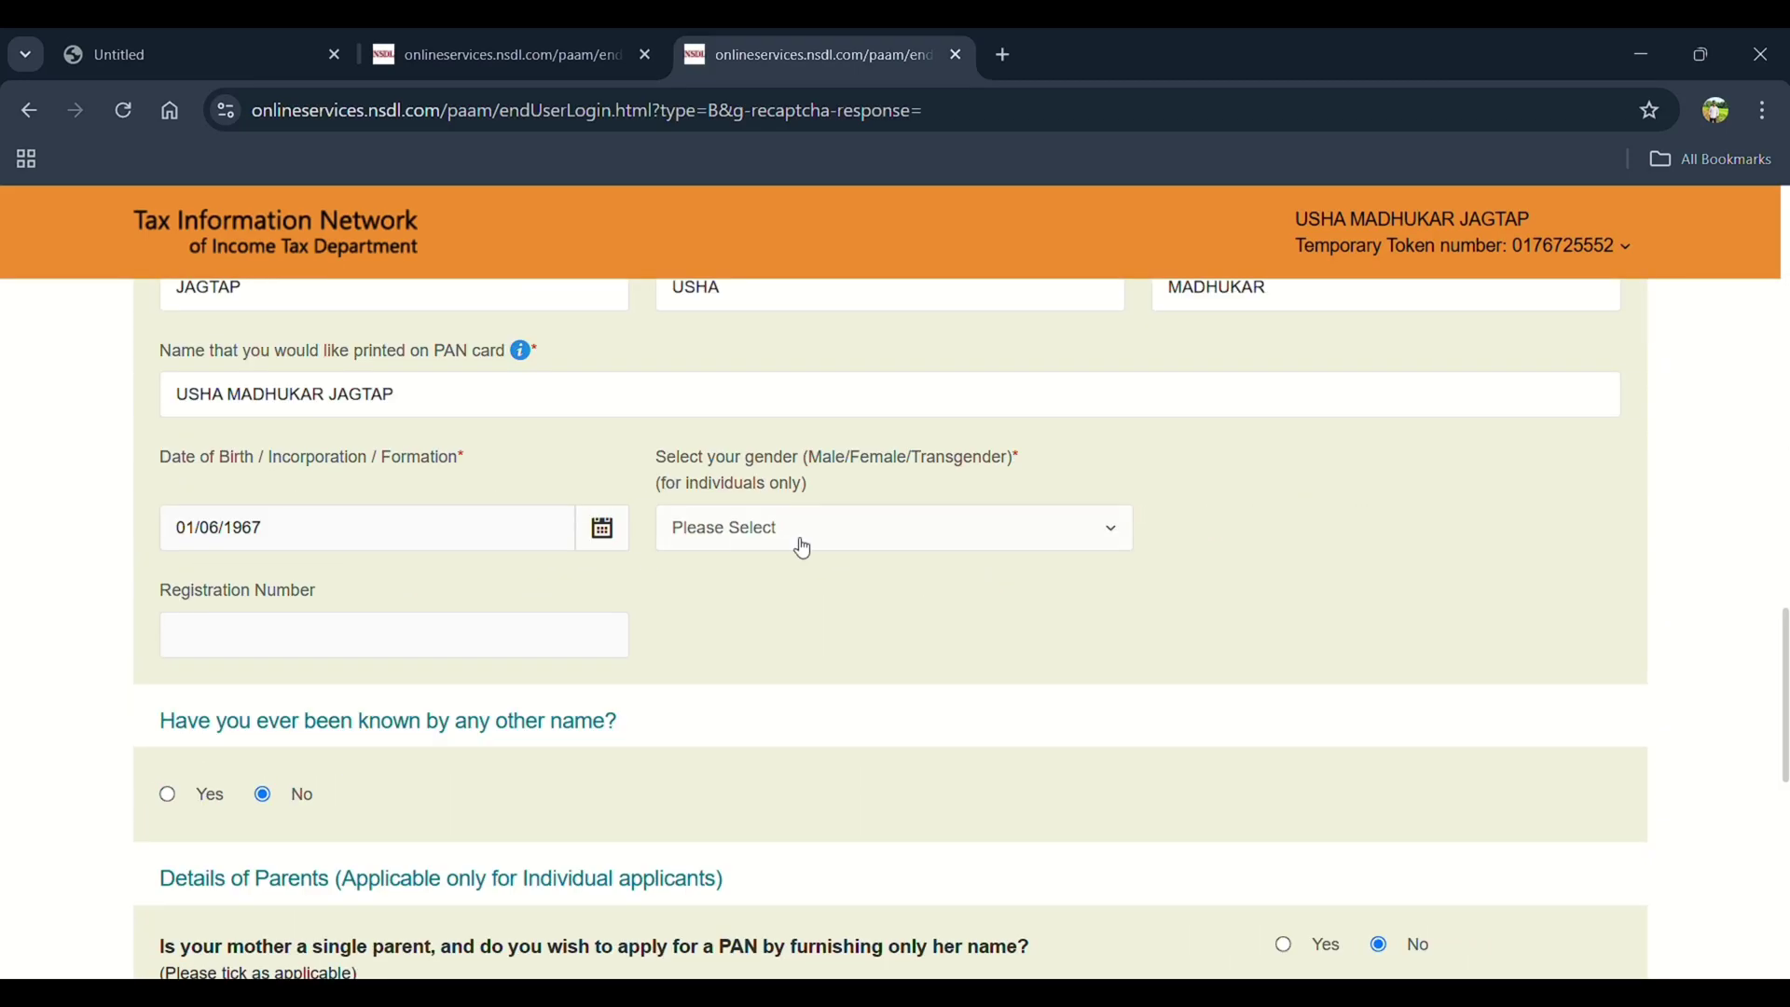
{"action": "left_click", "coordinate": [798, 540]}
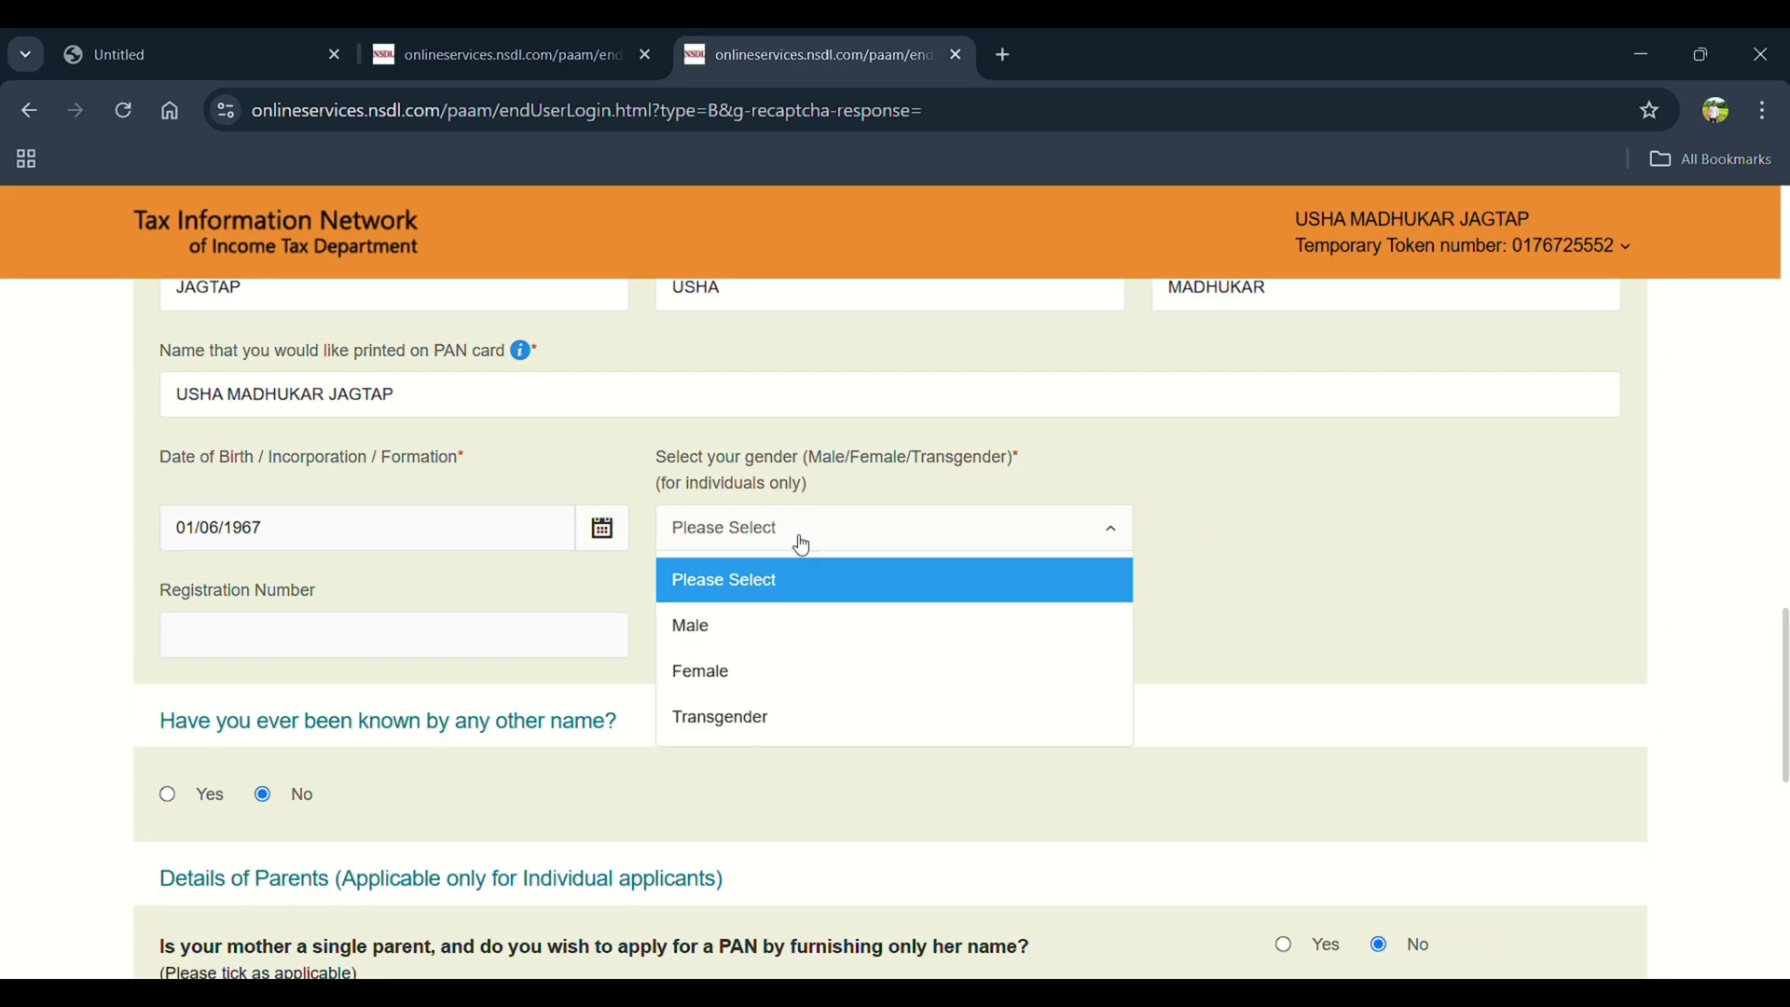
{"action": "left_click", "coordinate": [708, 671]}
{"action": "scroll", "coordinate": [716, 670], "scroll_direction": "down", "scroll_amount": 2}
{"action": "scroll", "coordinate": [716, 669], "scroll_direction": "down", "scroll_amount": 1}
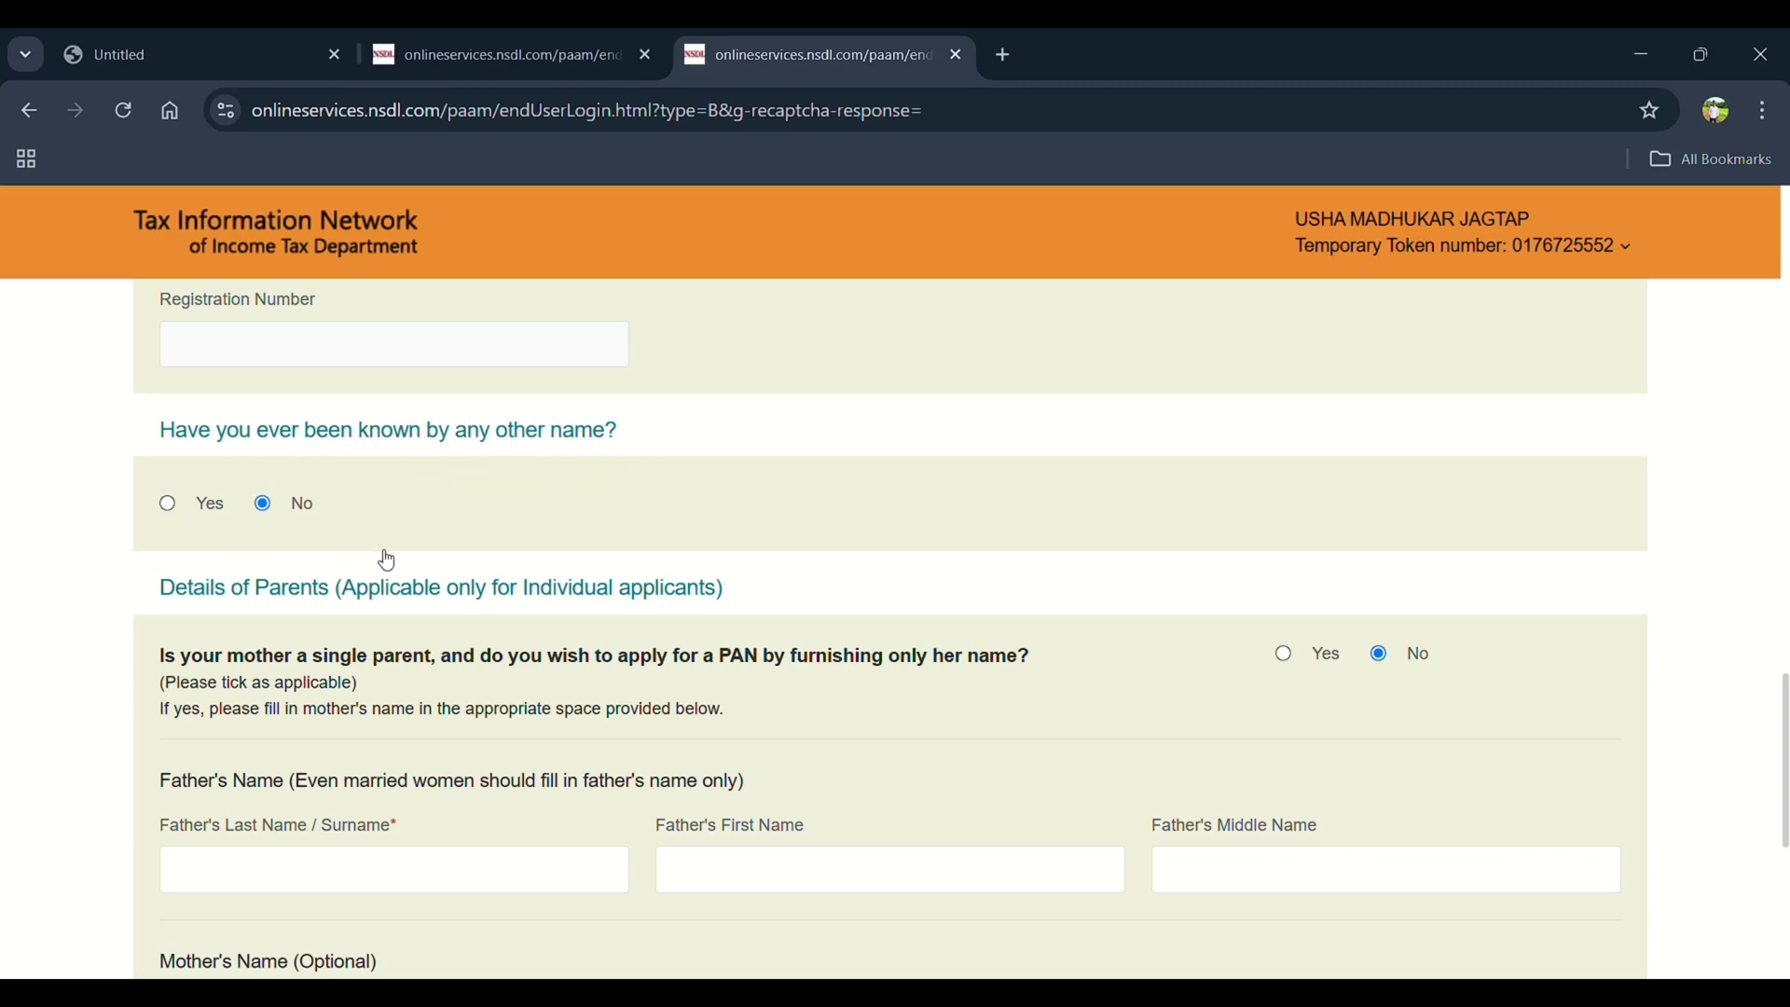
{"action": "scroll", "coordinate": [388, 560], "scroll_direction": "down", "scroll_amount": 2}
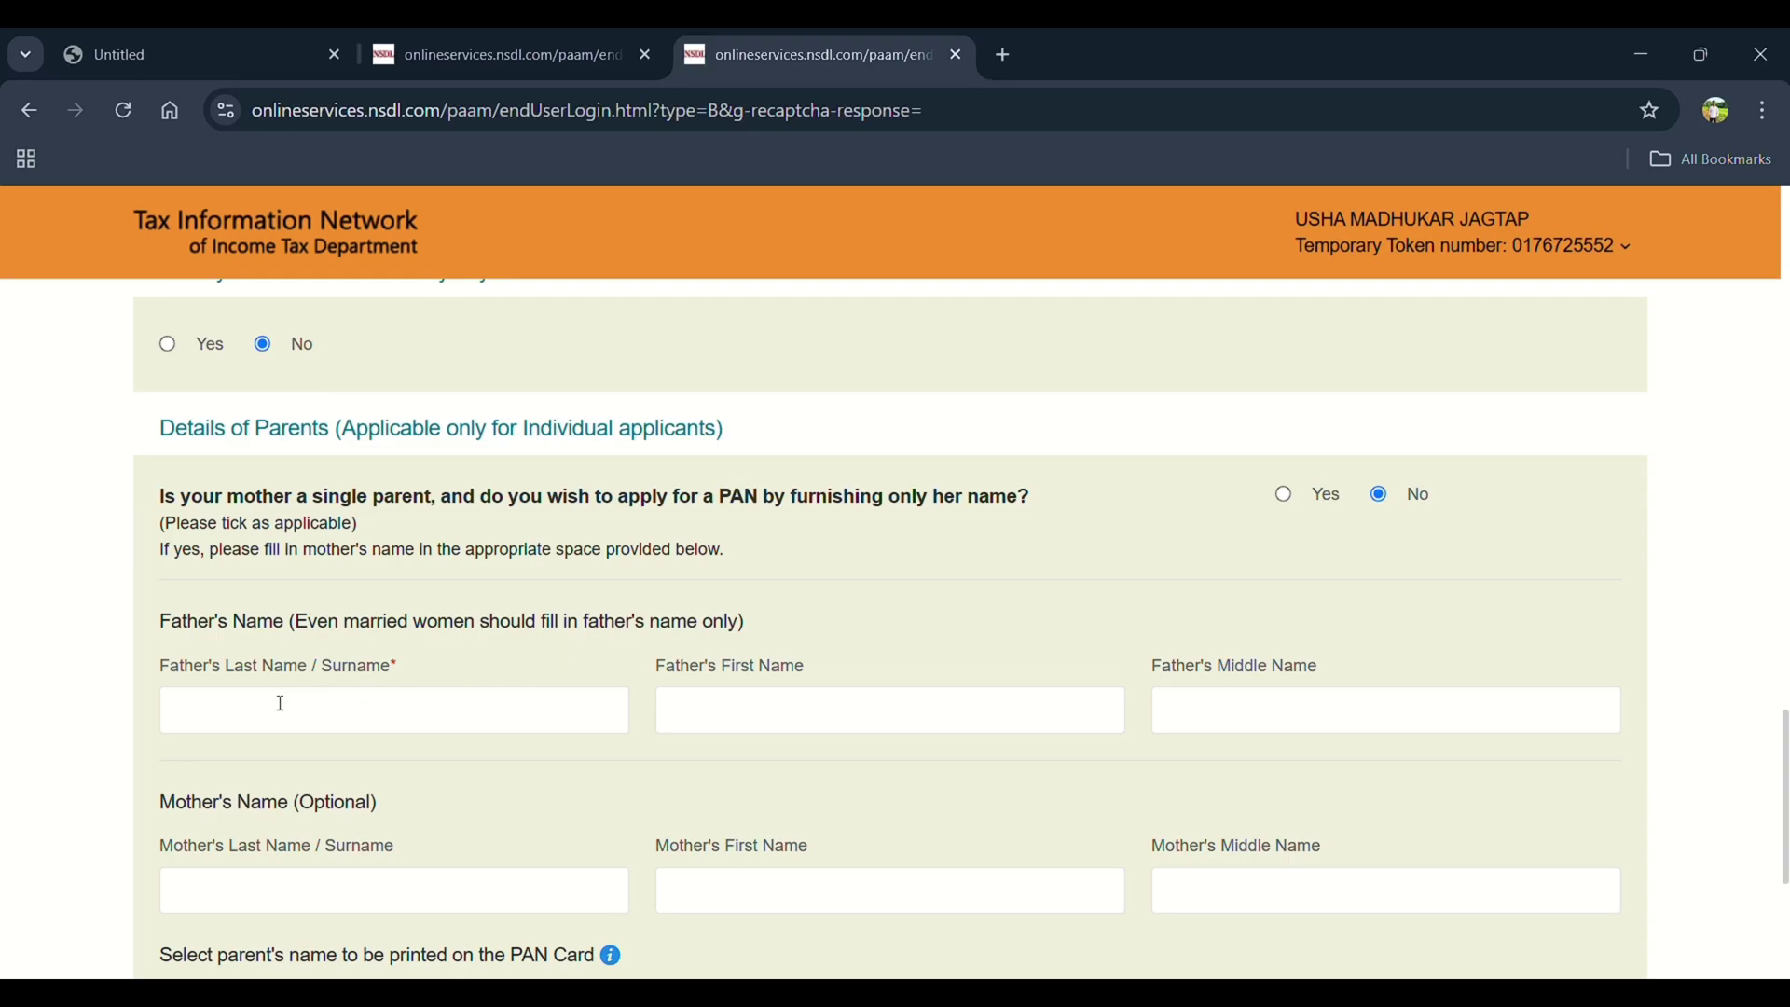
Enter the father's surname and first name, then save Personal Details with Next
{"action": "left_click", "coordinate": [244, 714]}
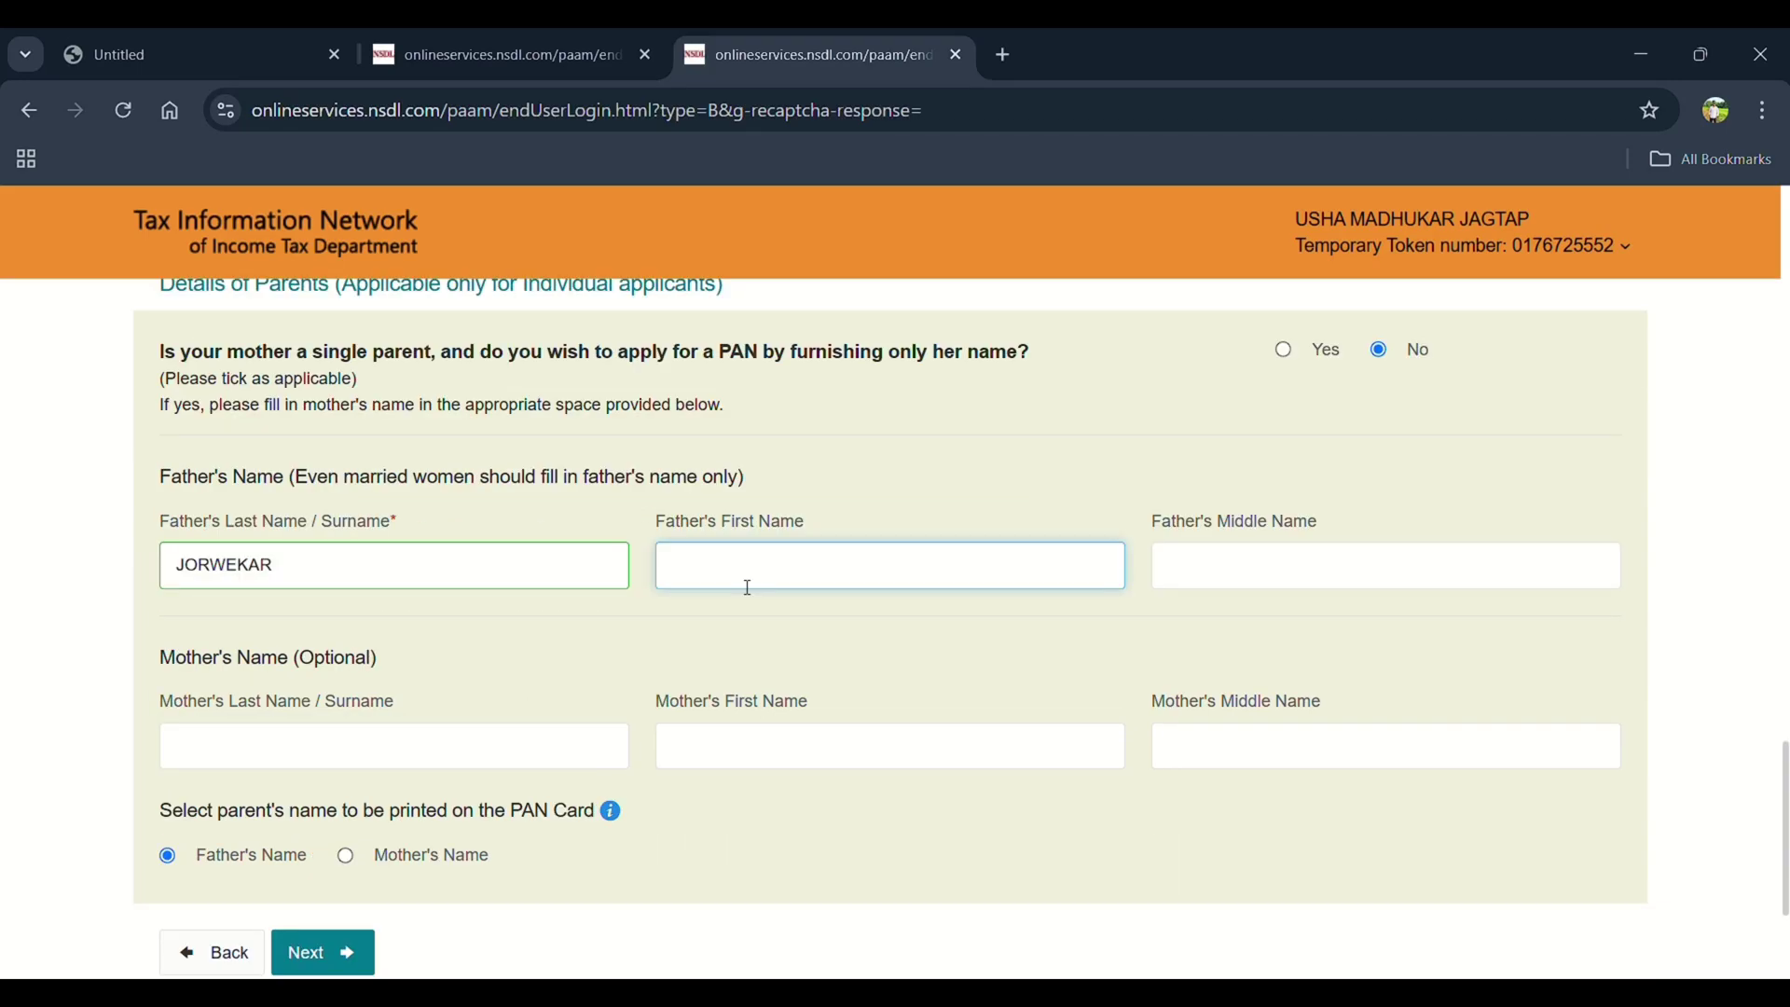
{"action": "left_click", "coordinate": [1179, 569]}
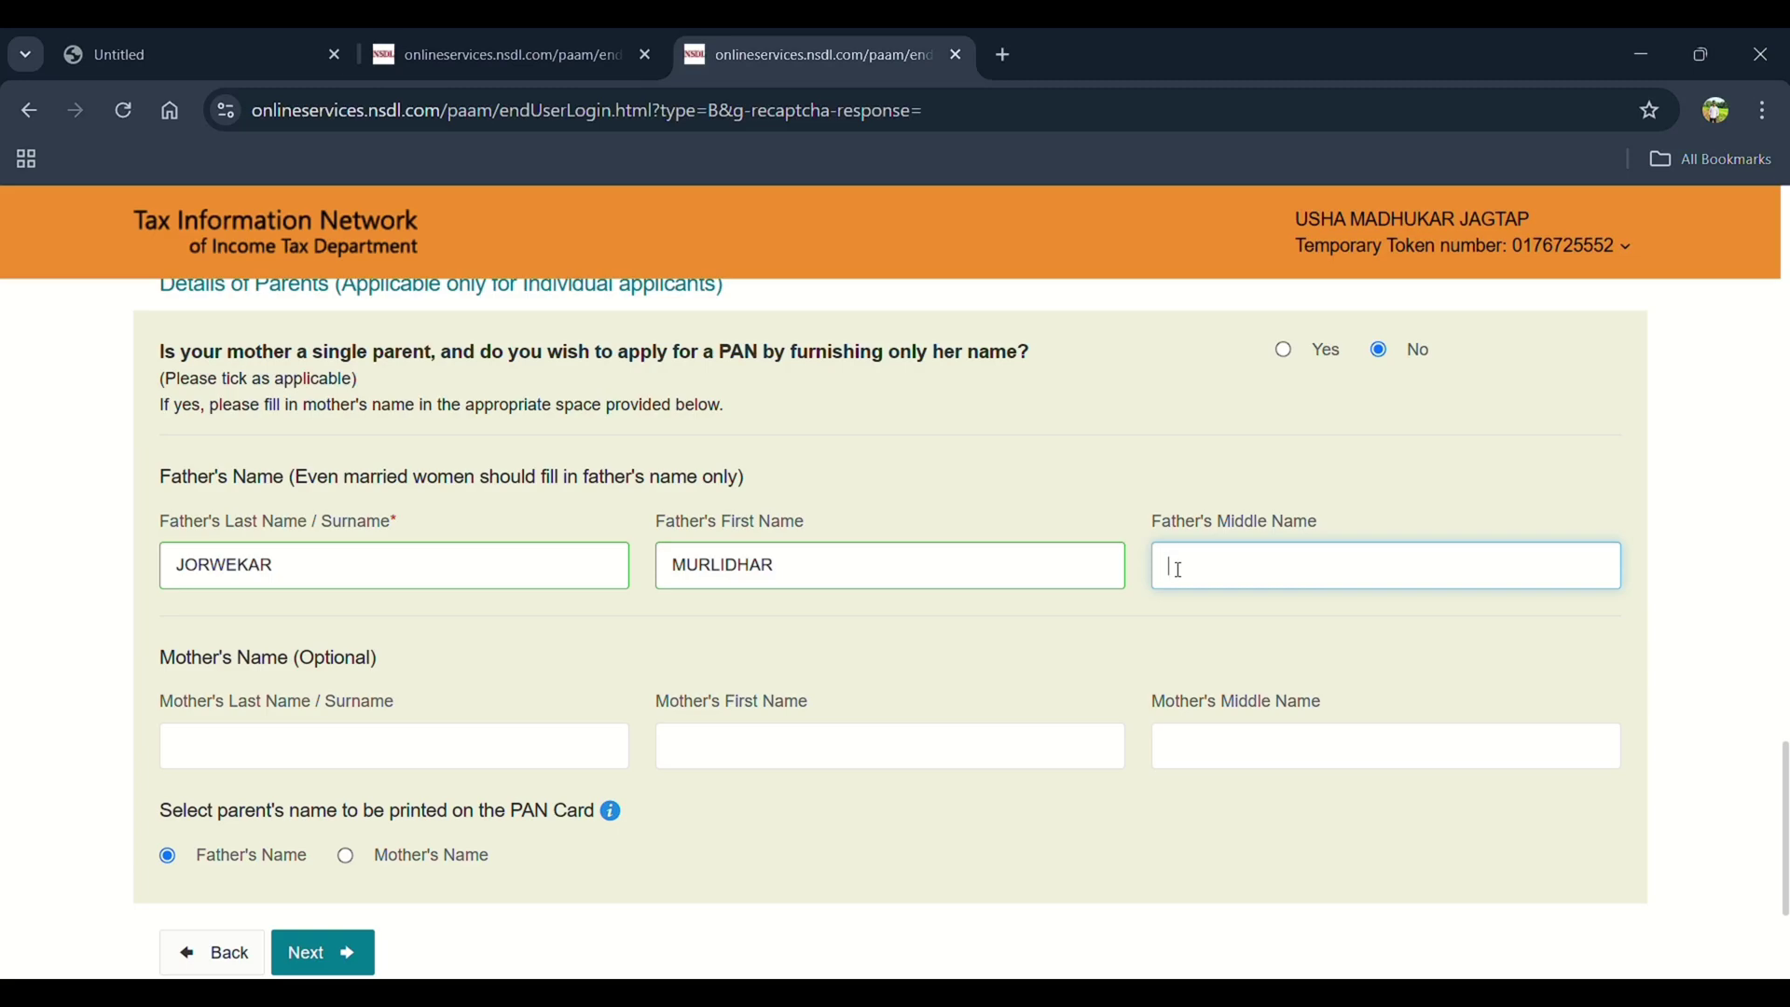
{"action": "scroll", "coordinate": [240, 703], "scroll_direction": "down", "scroll_amount": 1}
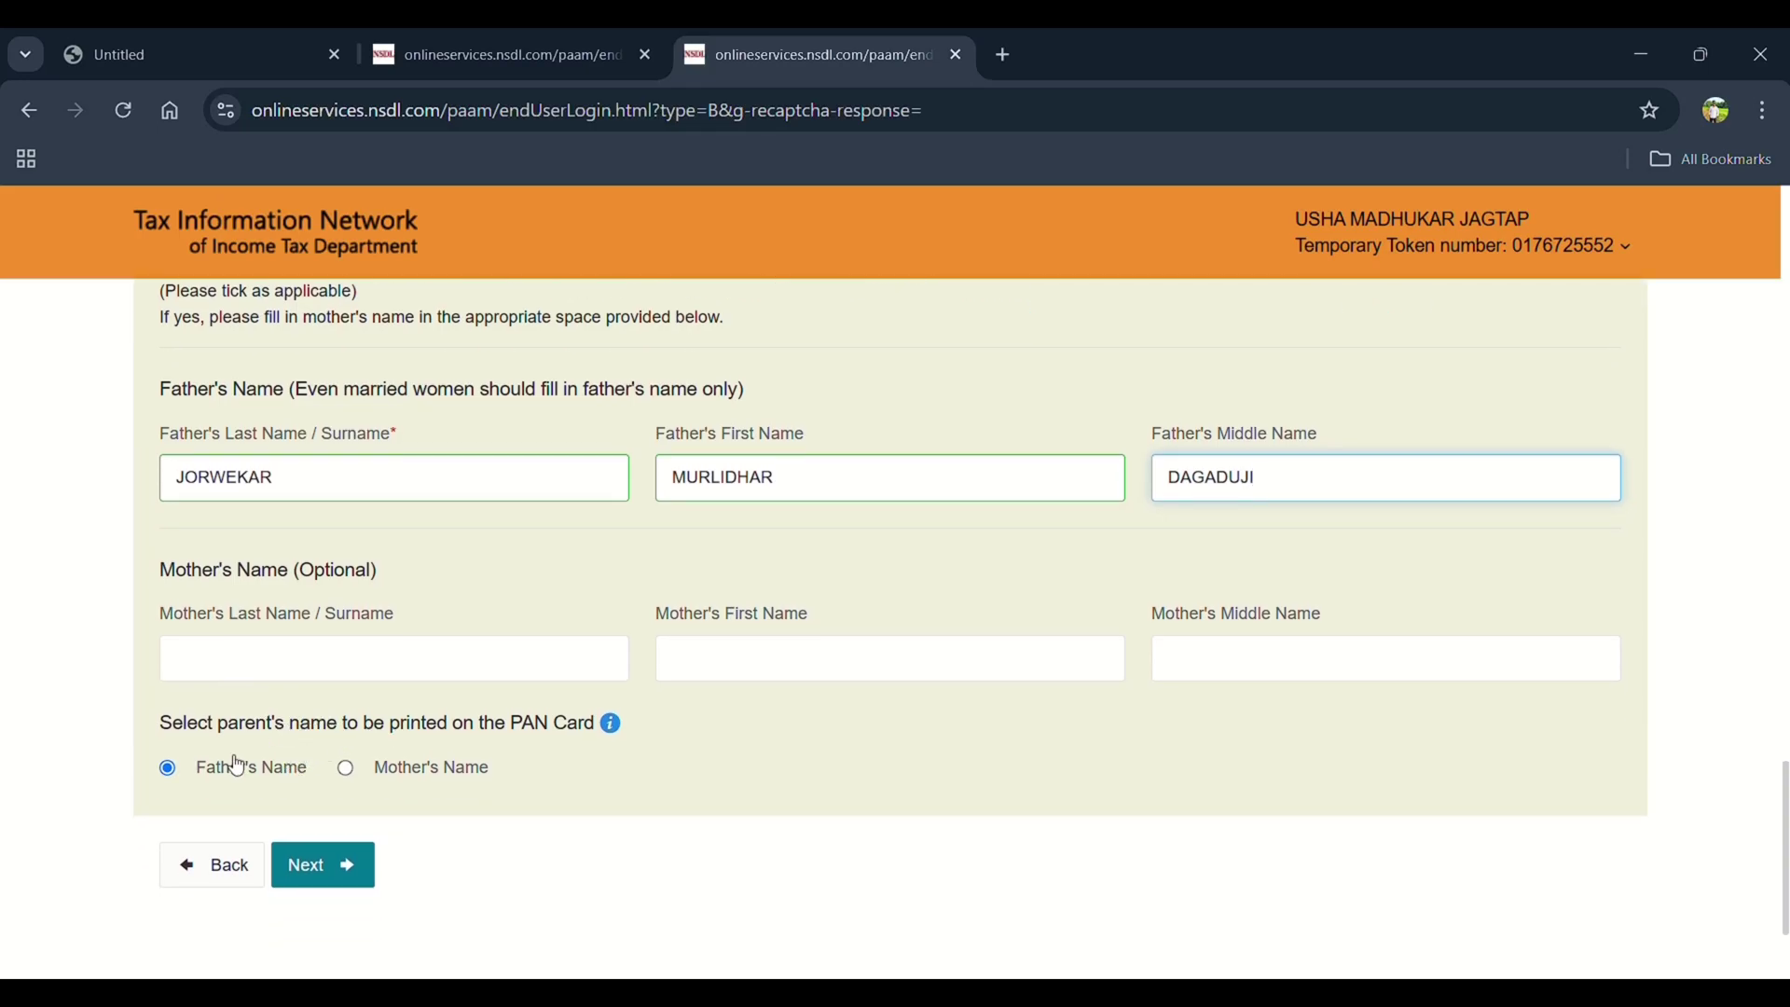
{"action": "scroll", "coordinate": [306, 714], "scroll_direction": "down", "scroll_amount": 2}
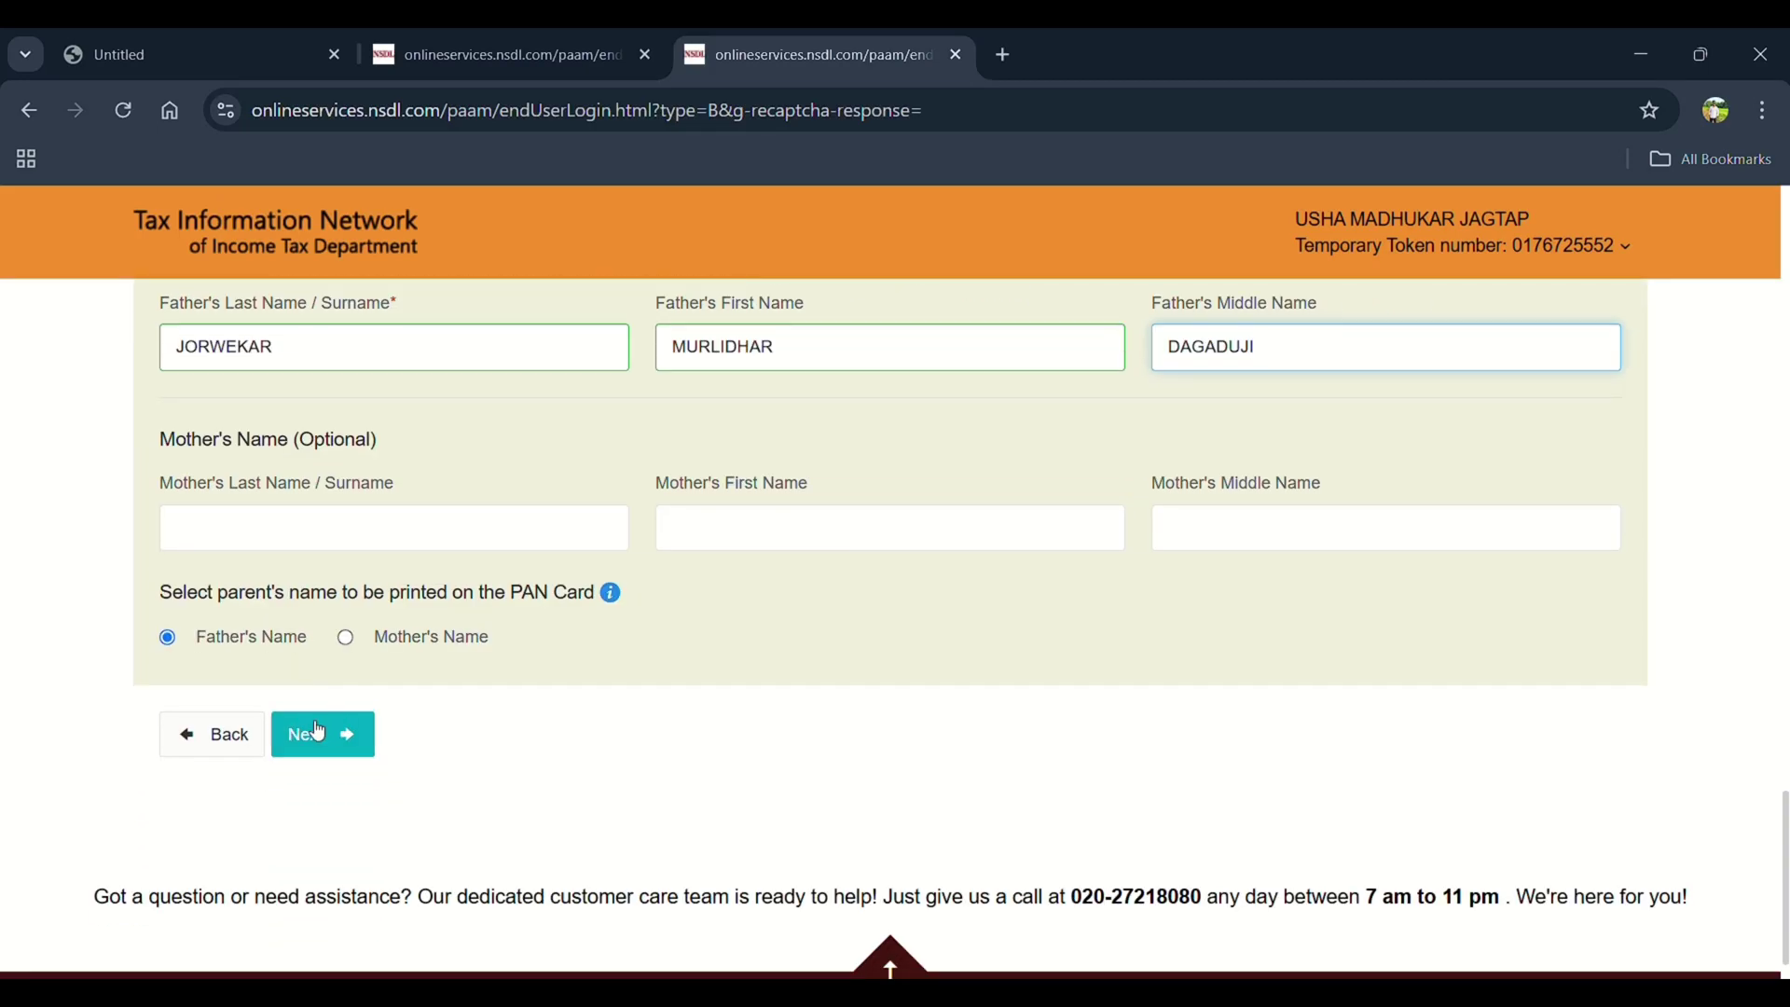
{"action": "left_click", "coordinate": [317, 732]}
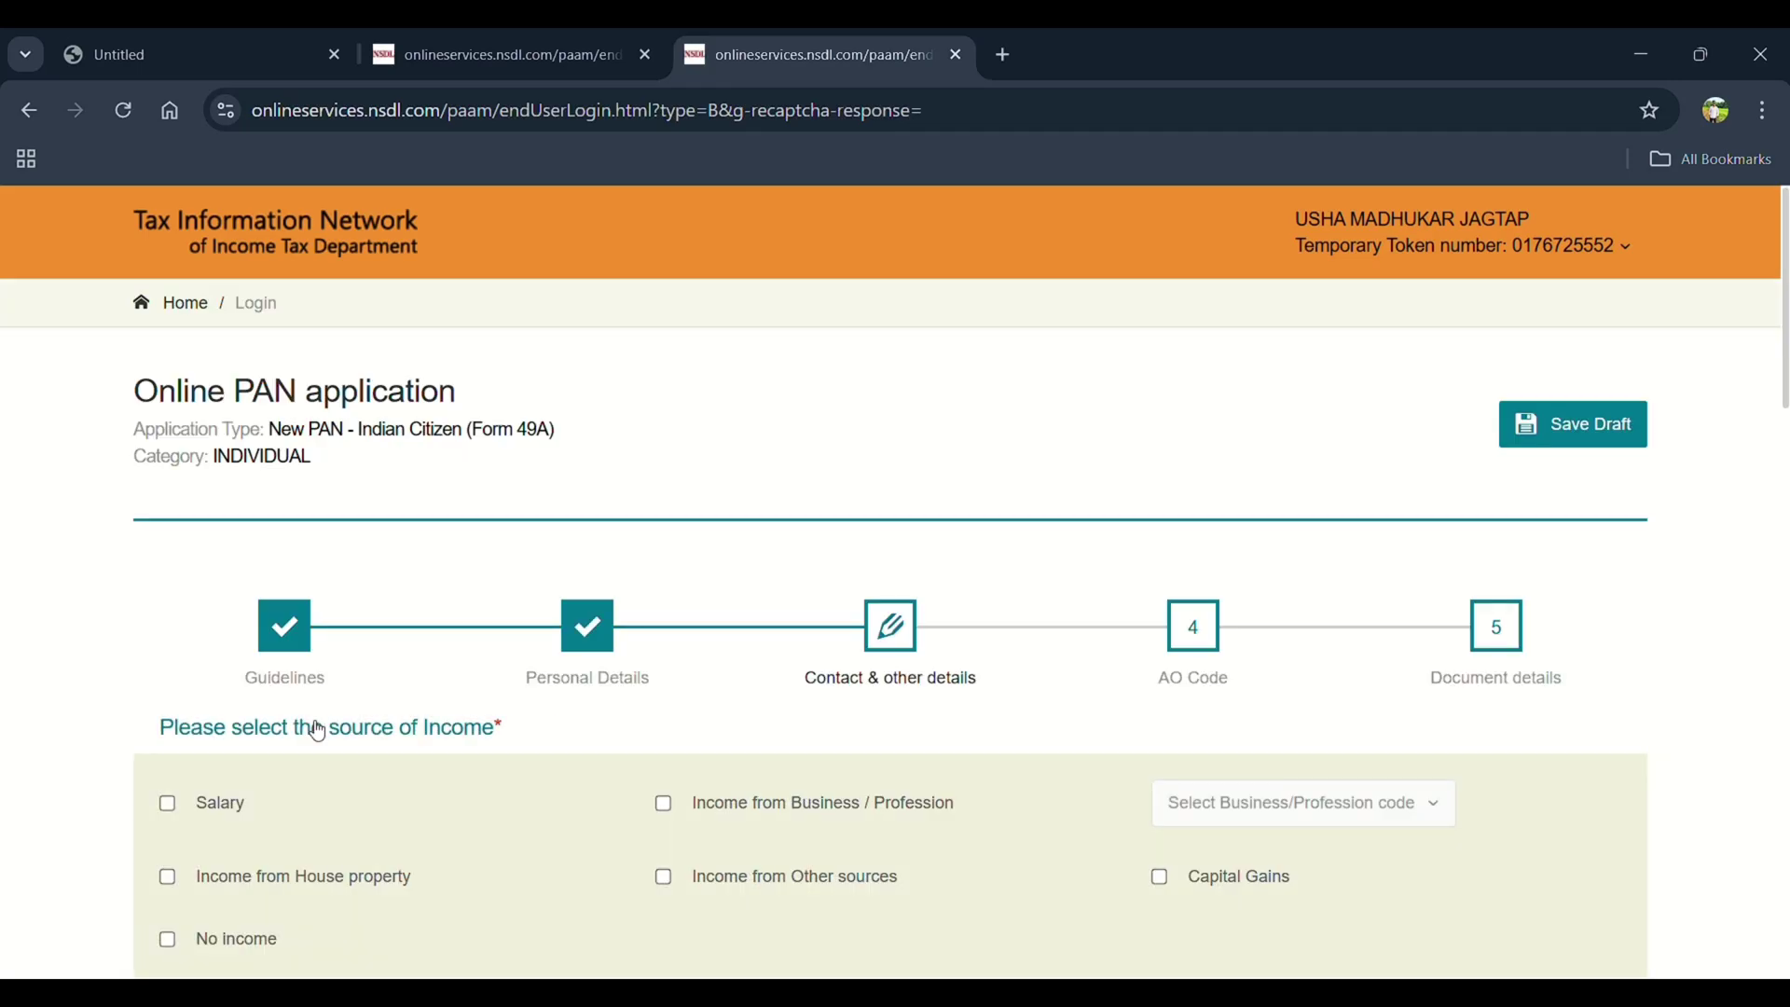
Declare that the applicant has no source of income
{"action": "scroll", "coordinate": [318, 731], "scroll_direction": "down", "scroll_amount": 2}
{"action": "scroll", "coordinate": [318, 732], "scroll_direction": "up", "scroll_amount": 2}
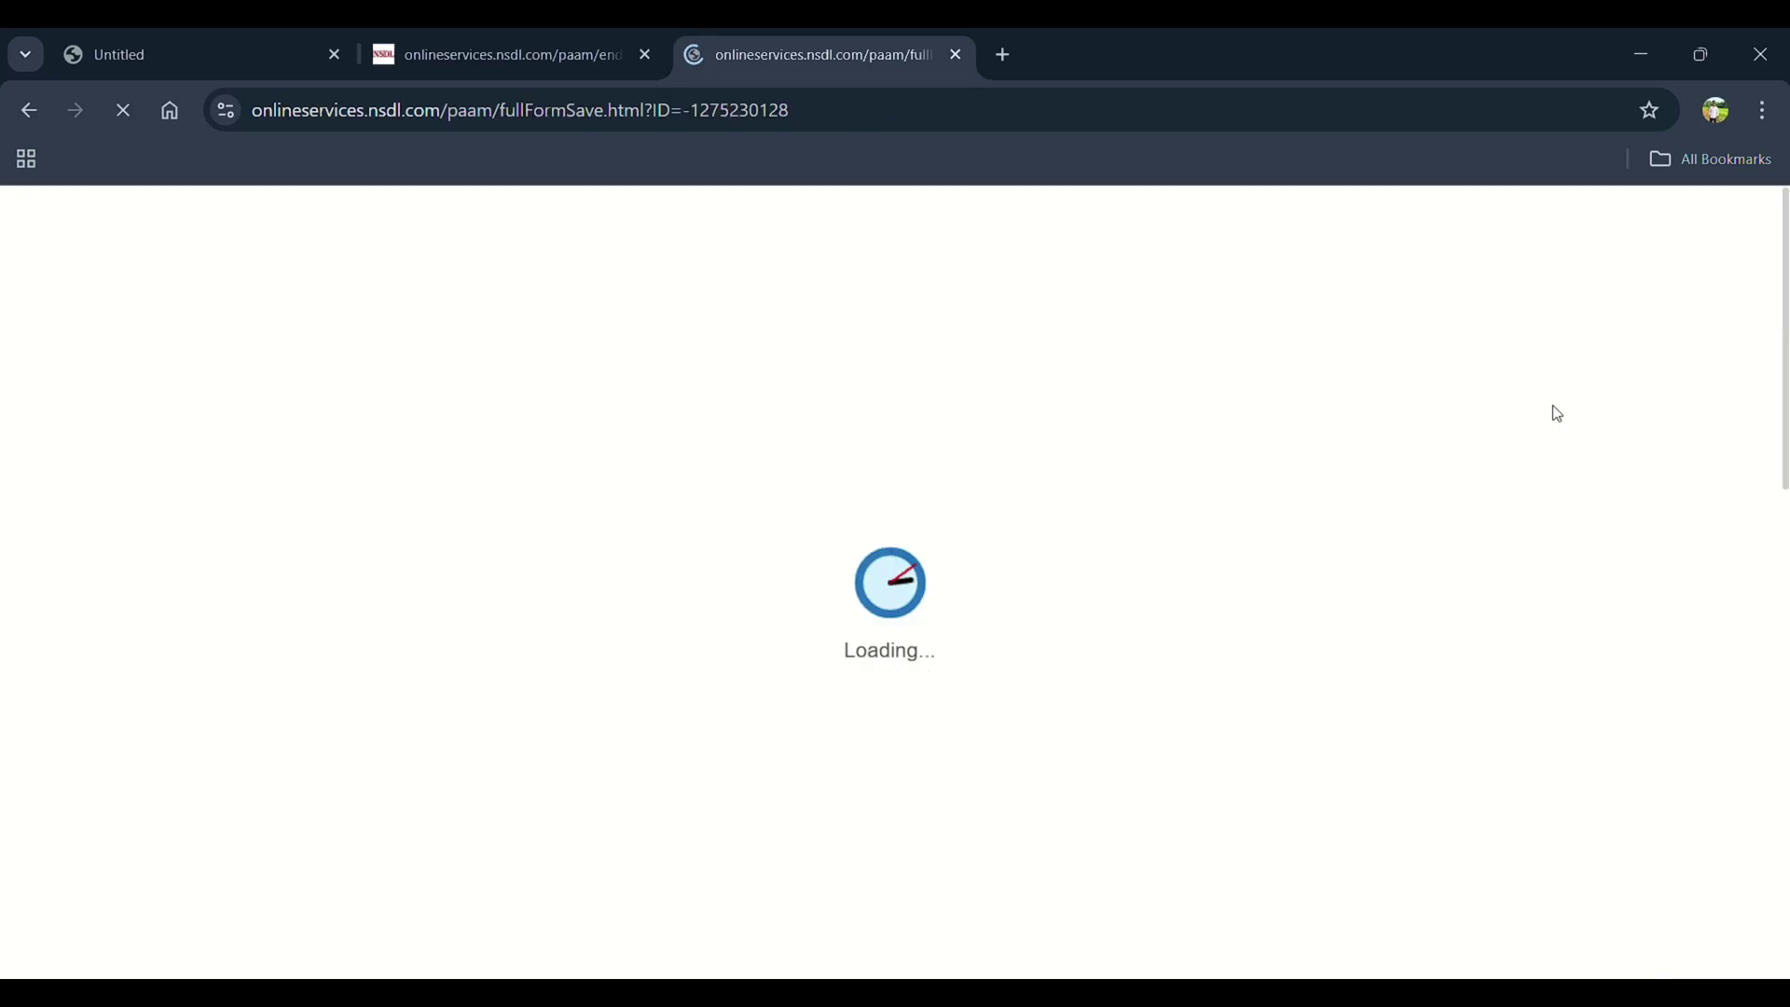
{"action": "scroll", "coordinate": [786, 473], "scroll_direction": "down", "scroll_amount": 2}
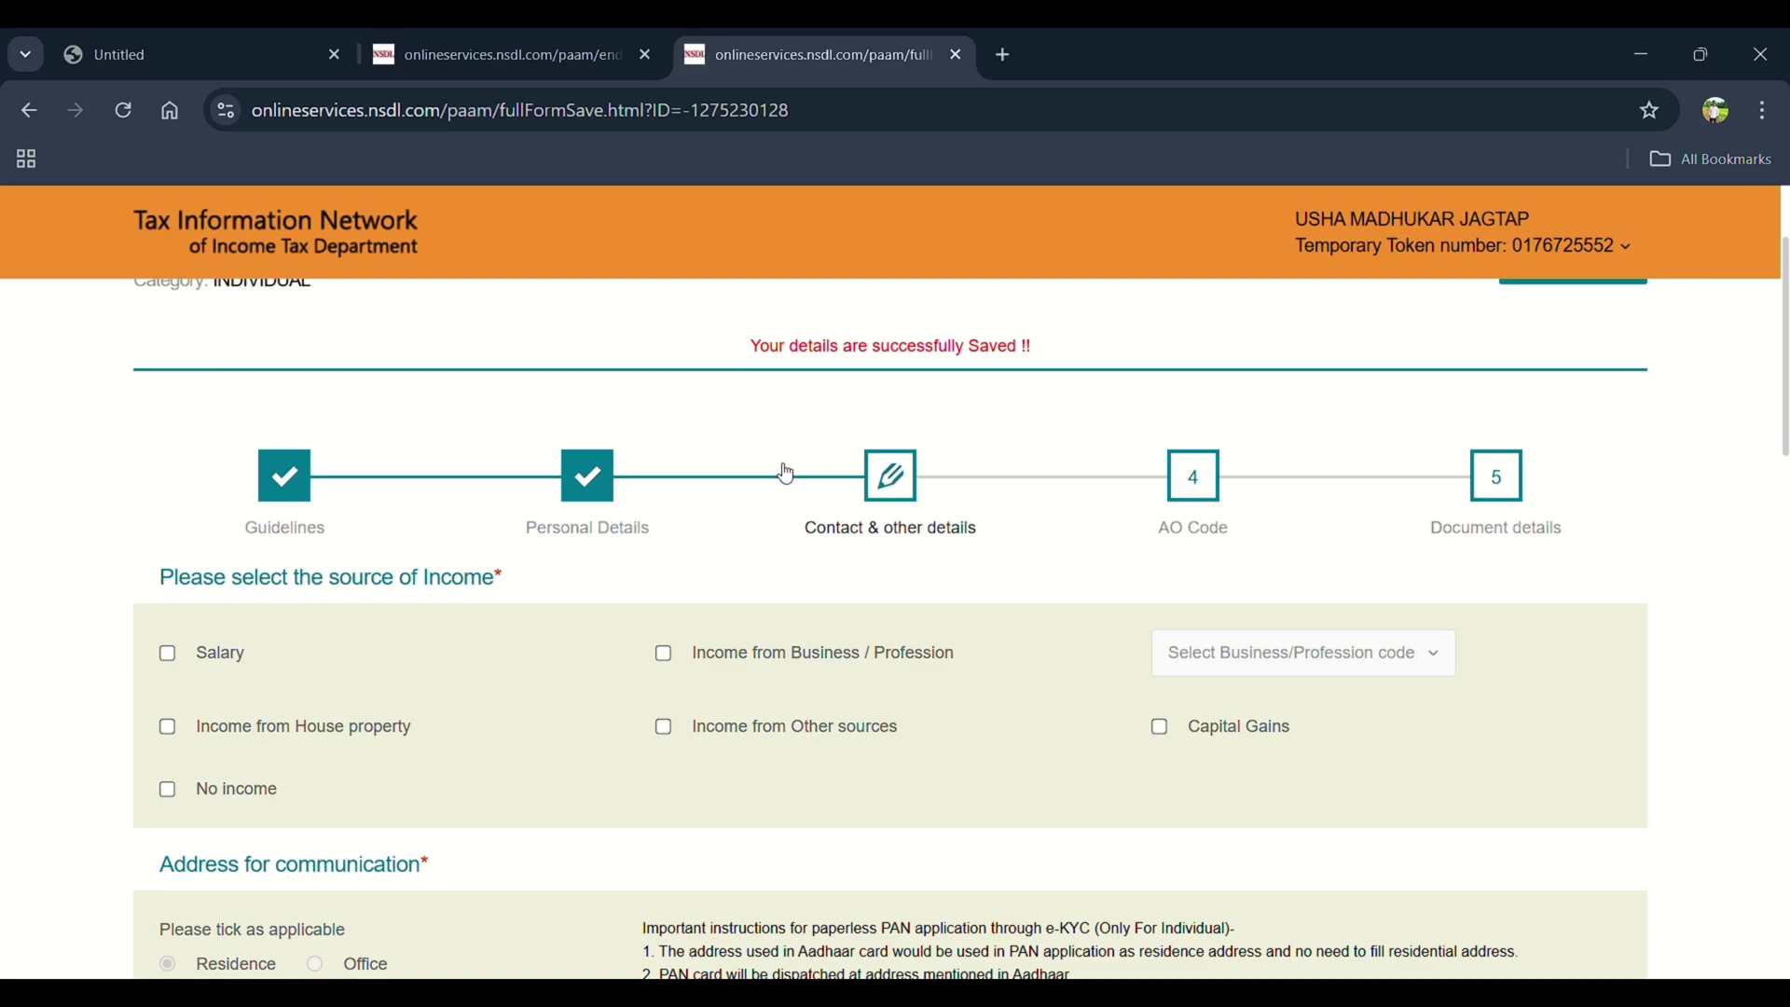
{"action": "scroll", "coordinate": [785, 474], "scroll_direction": "down", "scroll_amount": 1}
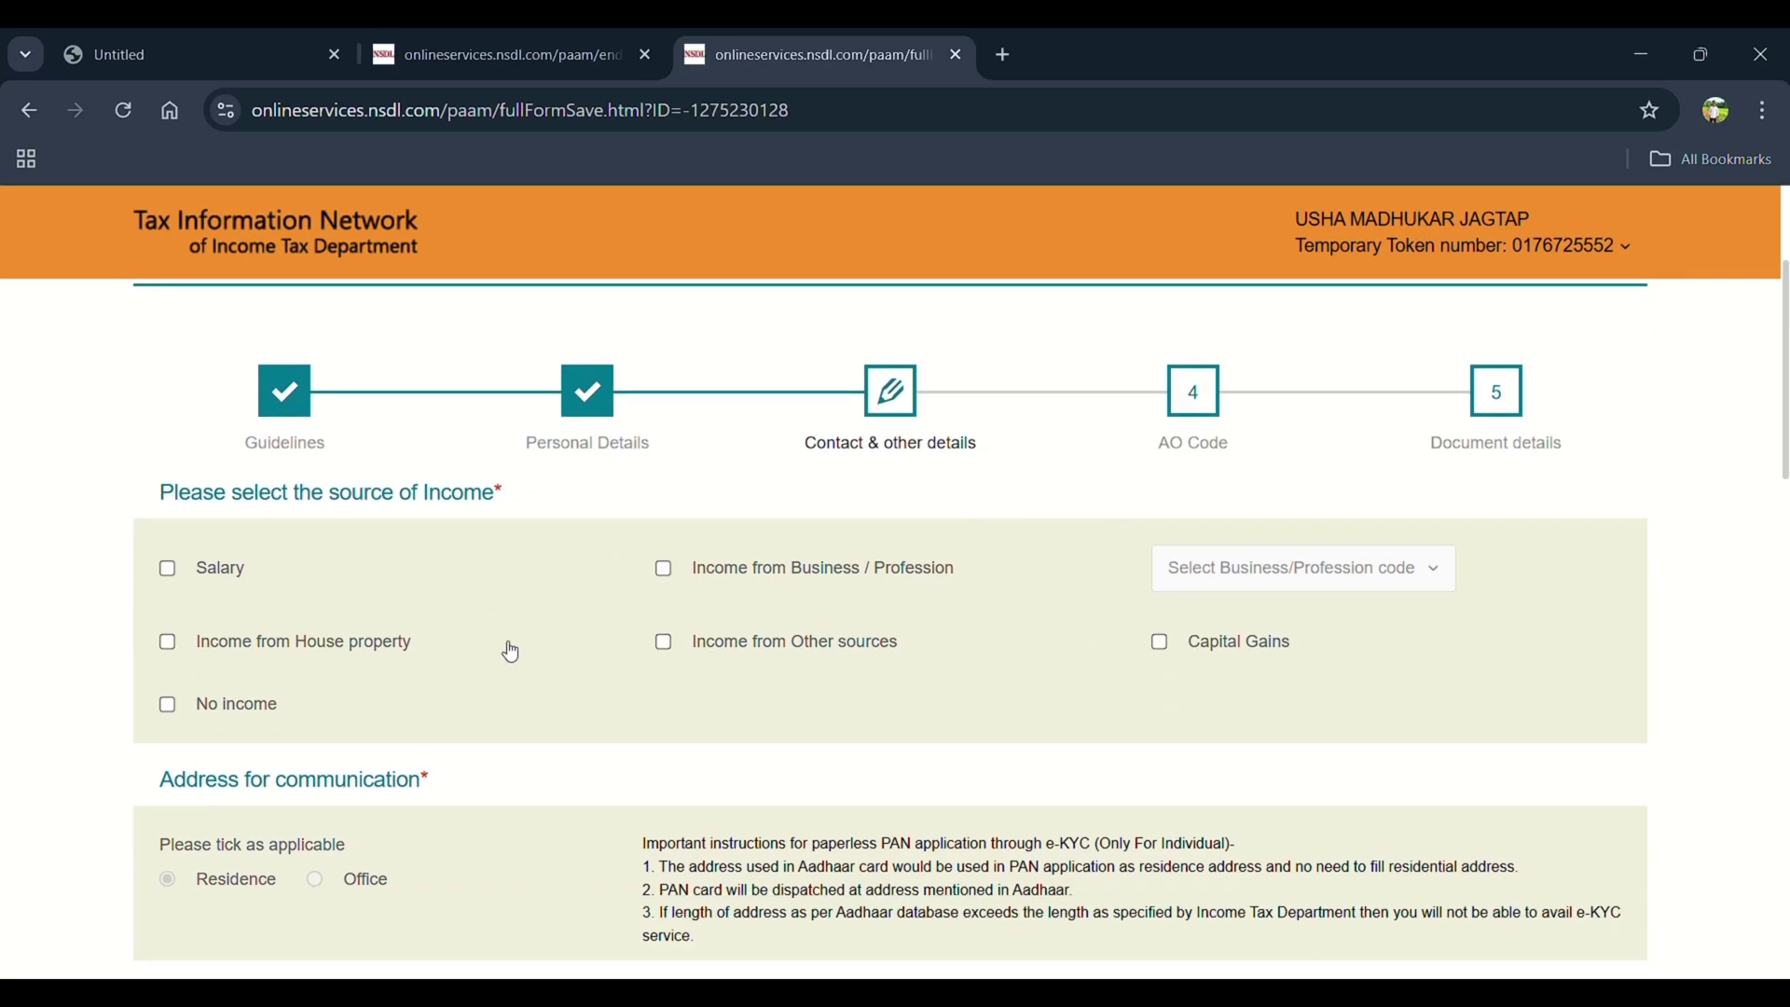
{"action": "left_click", "coordinate": [168, 706]}
{"action": "scroll", "coordinate": [170, 716], "scroll_direction": "down", "scroll_amount": 2}
{"action": "scroll", "coordinate": [172, 718], "scroll_direction": "down", "scroll_amount": 3}
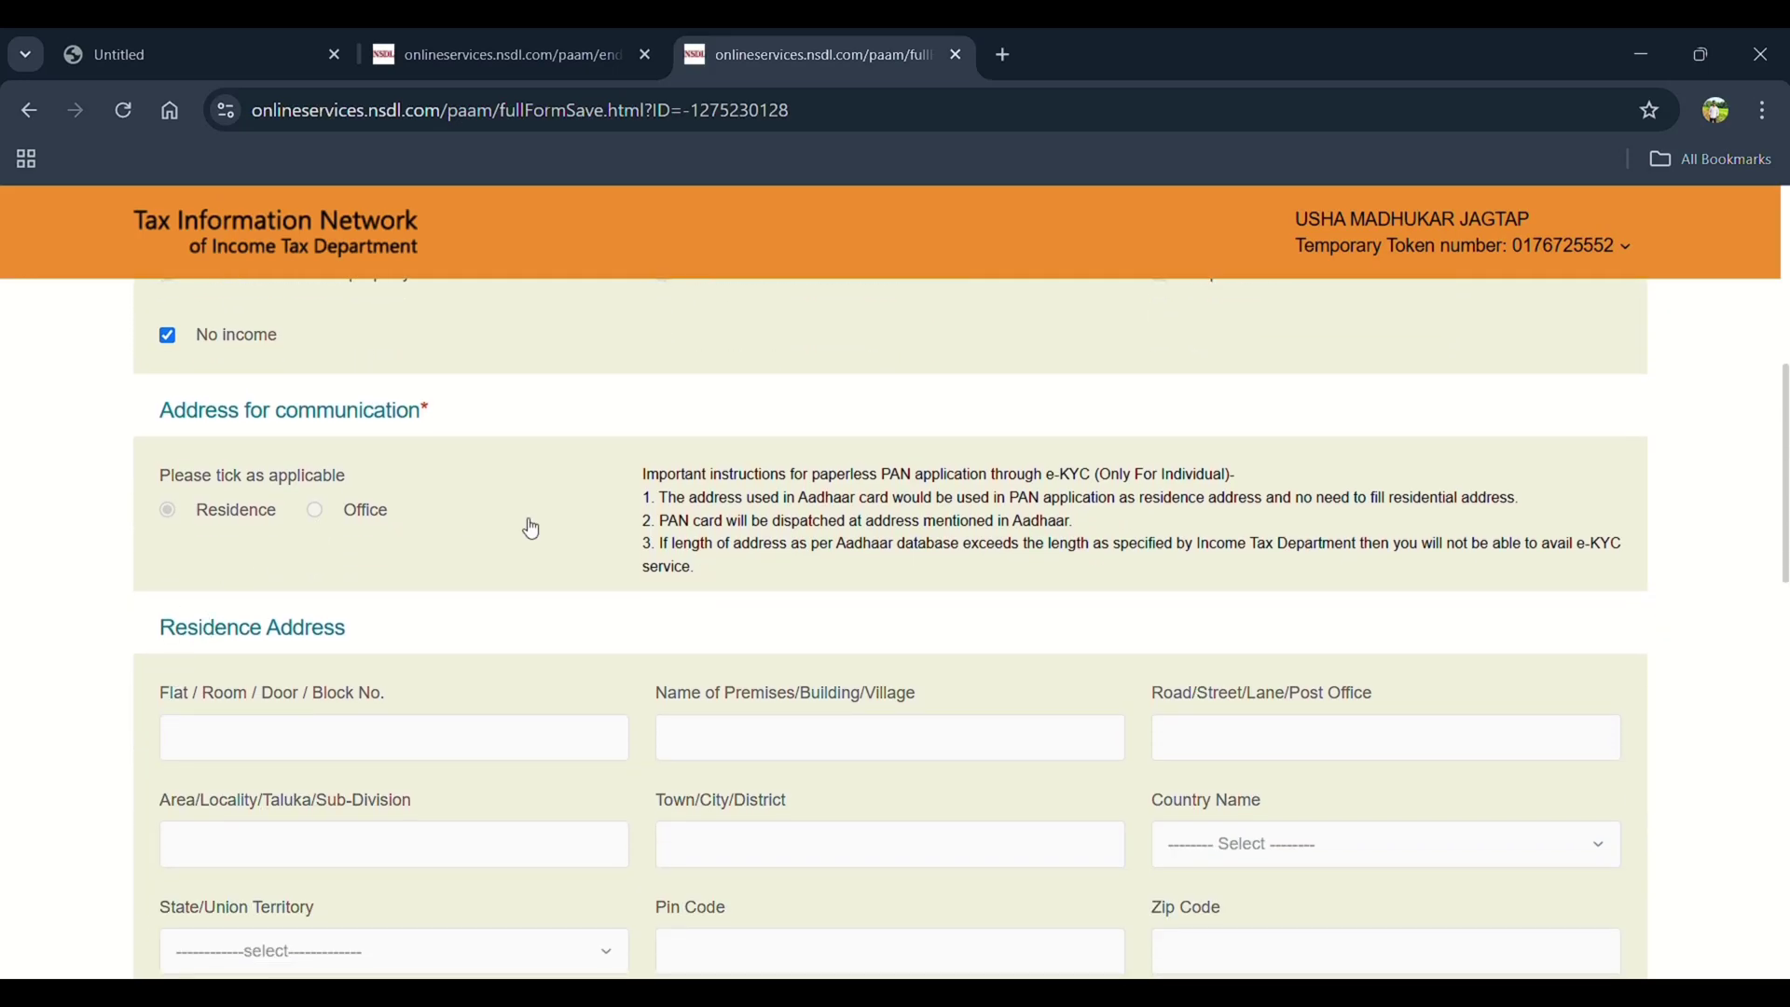
{"action": "scroll", "coordinate": [531, 528], "scroll_direction": "down", "scroll_amount": 7}
Set the phone country code to INDIA (91) and proceed to the AO Code step
{"action": "left_click", "coordinate": [400, 611]}
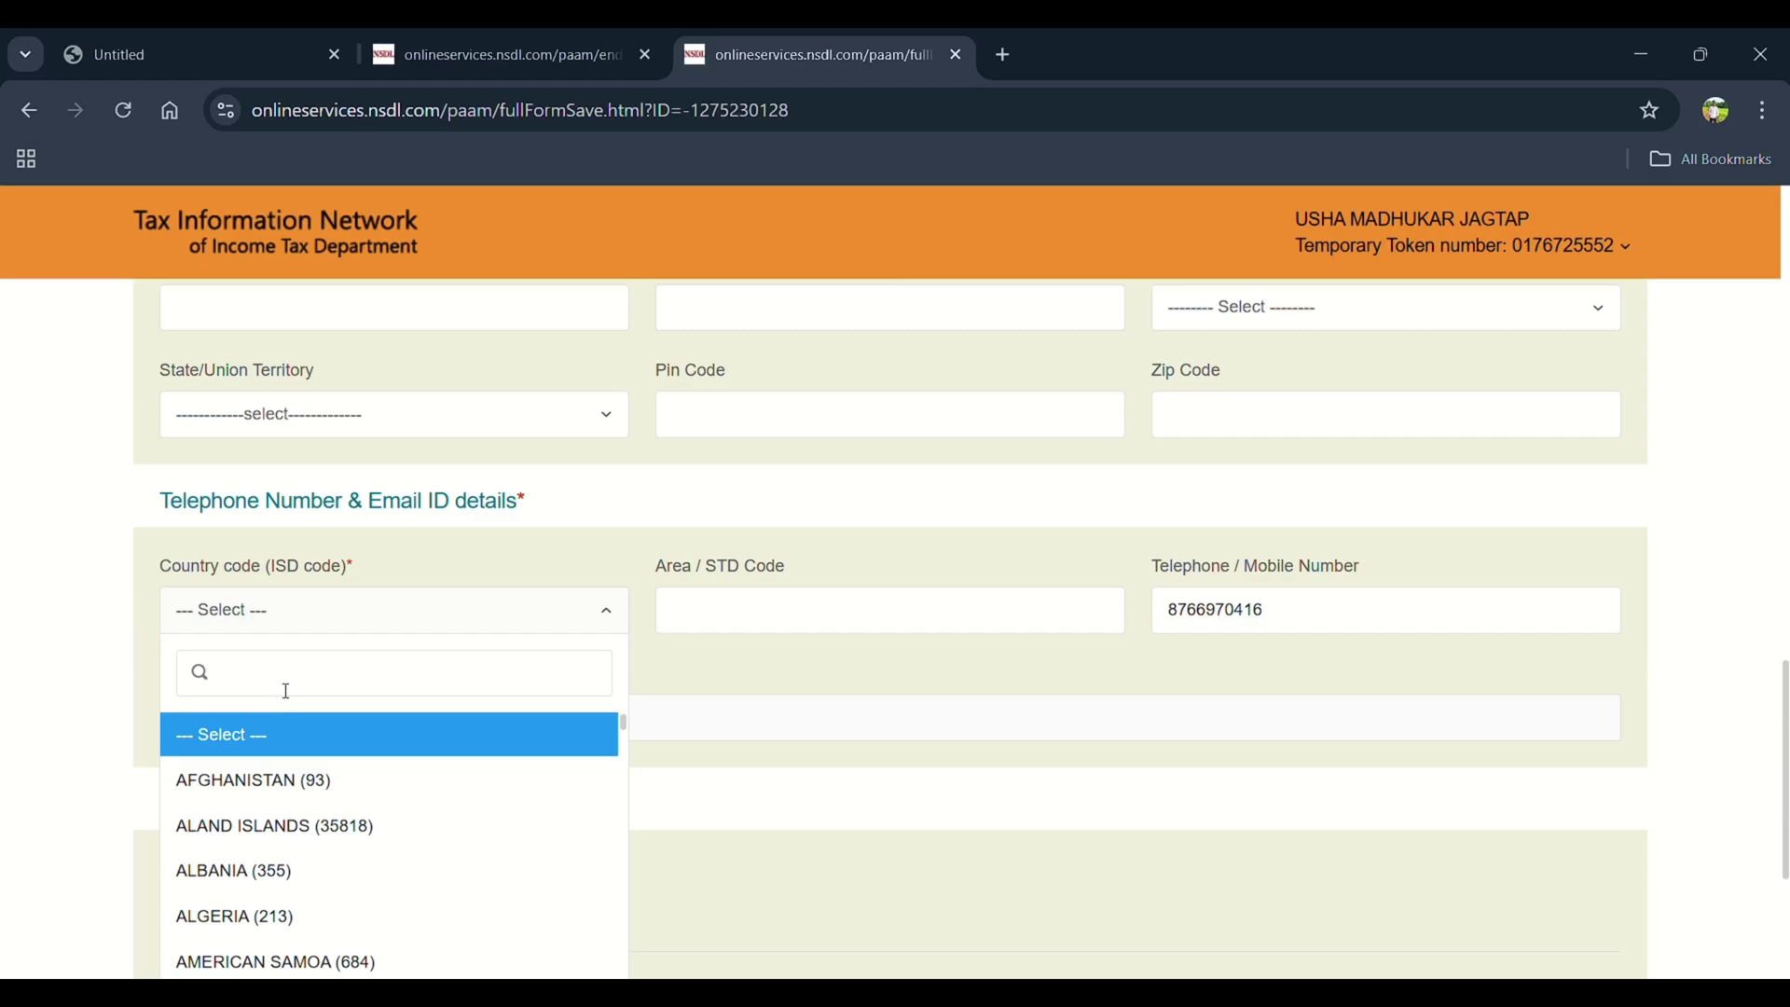
{"action": "type", "text": "indi"}
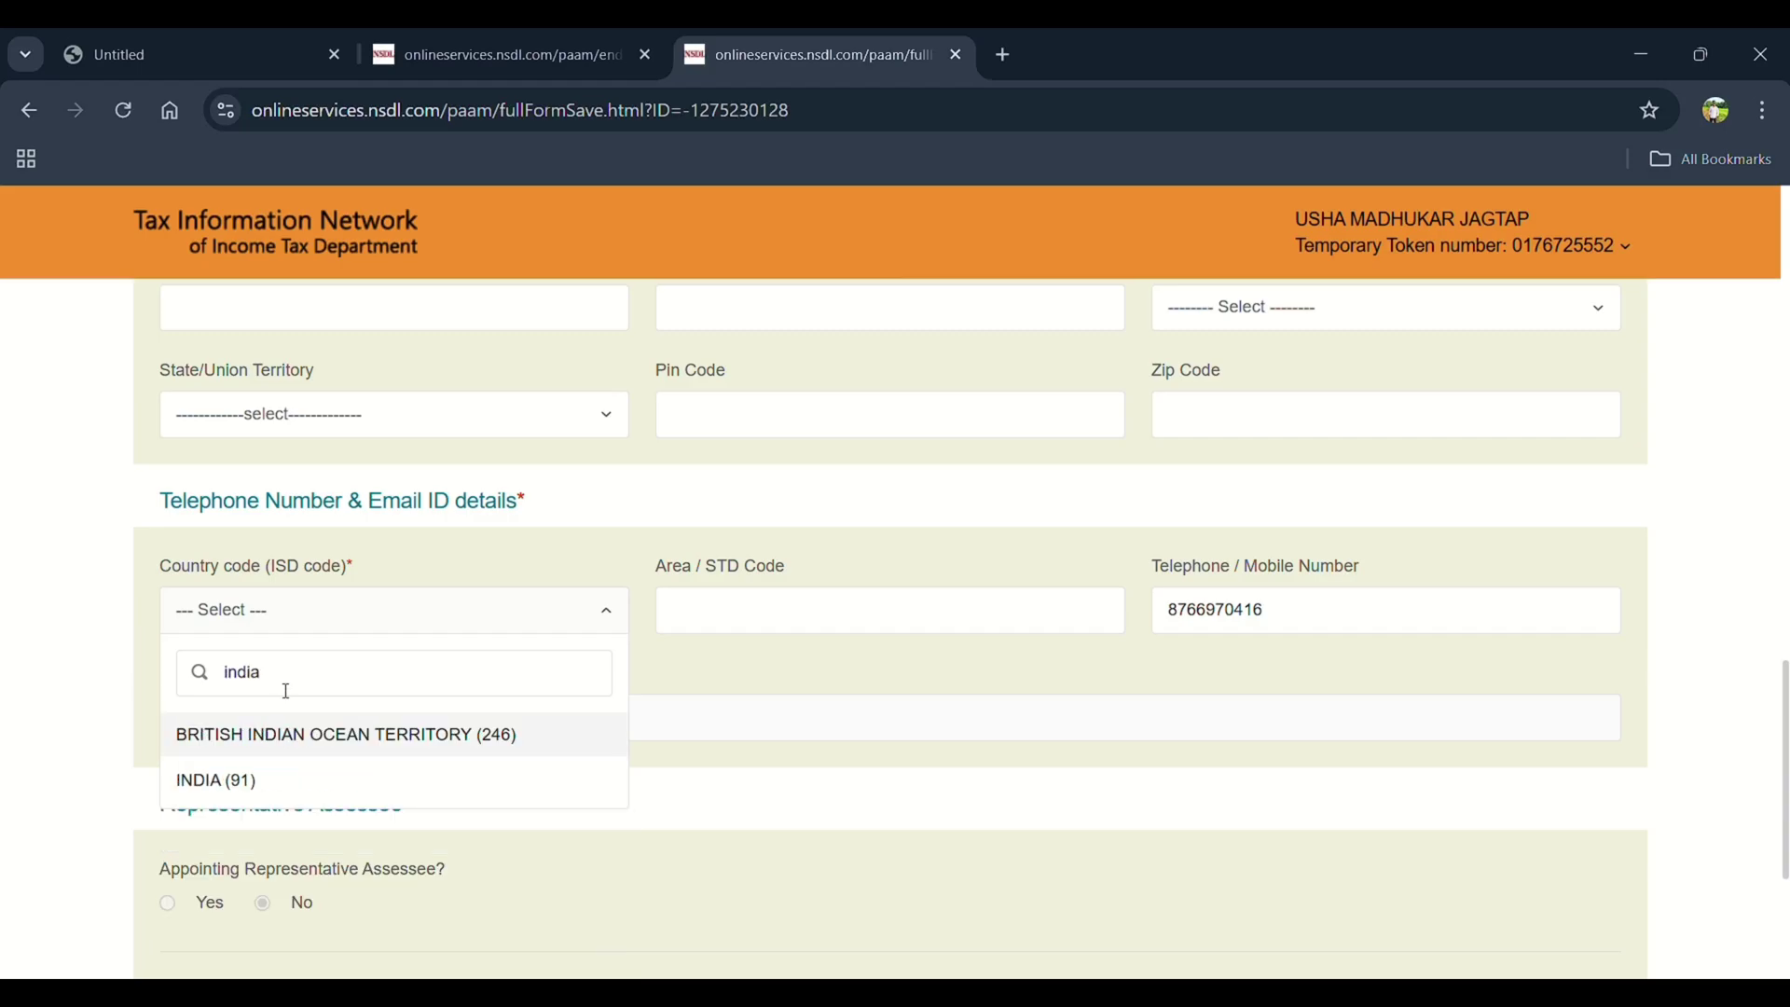
{"action": "type", "text": "a"}
{"action": "left_click", "coordinate": [222, 781]}
{"action": "scroll", "coordinate": [848, 721], "scroll_direction": "down", "scroll_amount": 2}
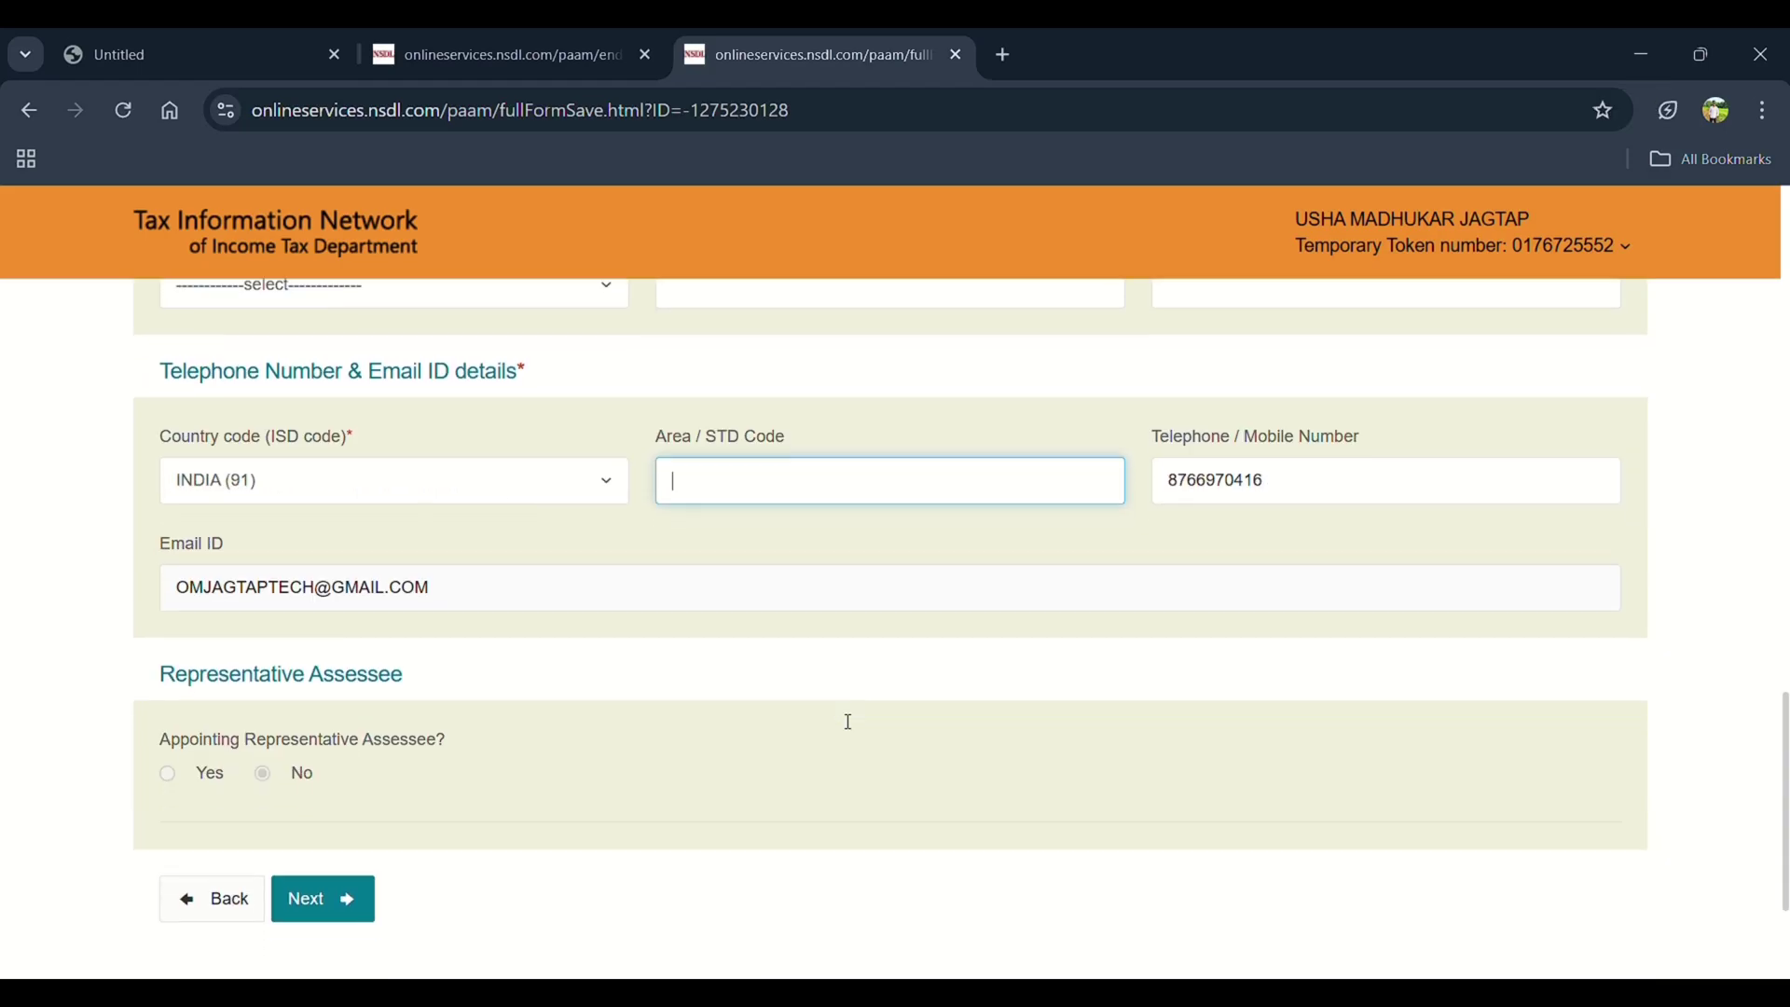
{"action": "scroll", "coordinate": [848, 722], "scroll_direction": "down", "scroll_amount": 2}
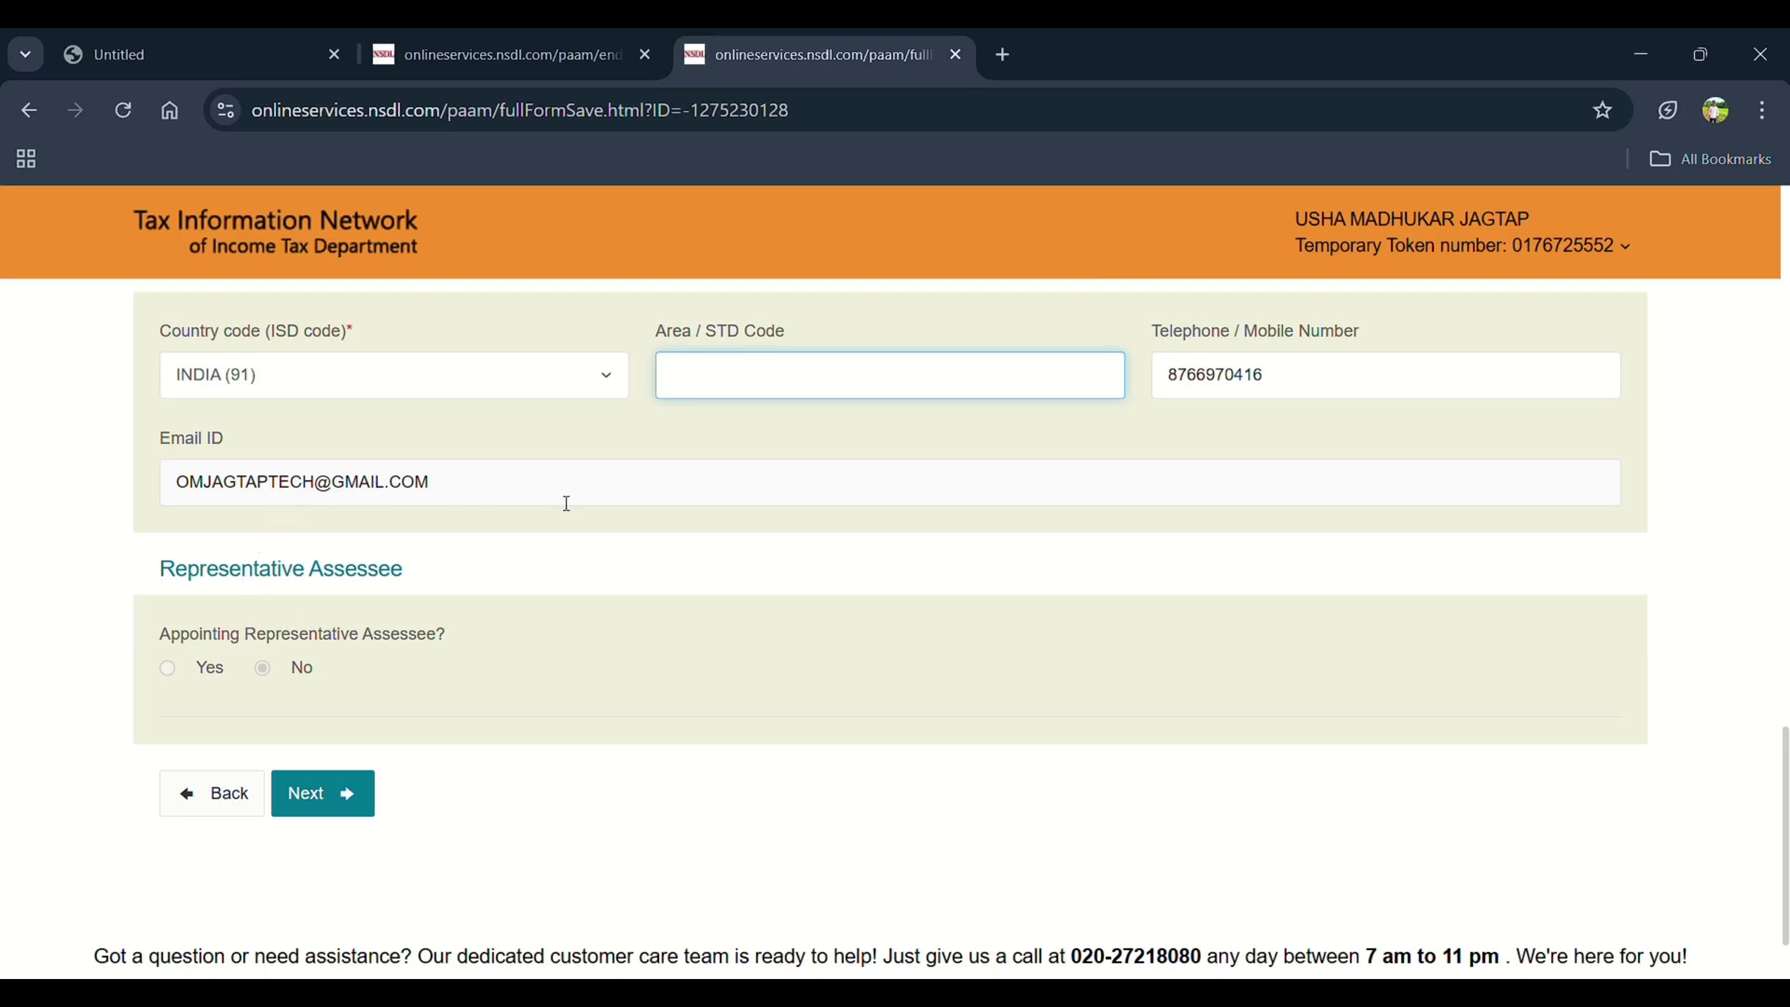
{"action": "scroll", "coordinate": [328, 679], "scroll_direction": "down", "scroll_amount": 2}
{"action": "left_click", "coordinate": [321, 675]}
{"action": "left_click", "coordinate": [1580, 359]}
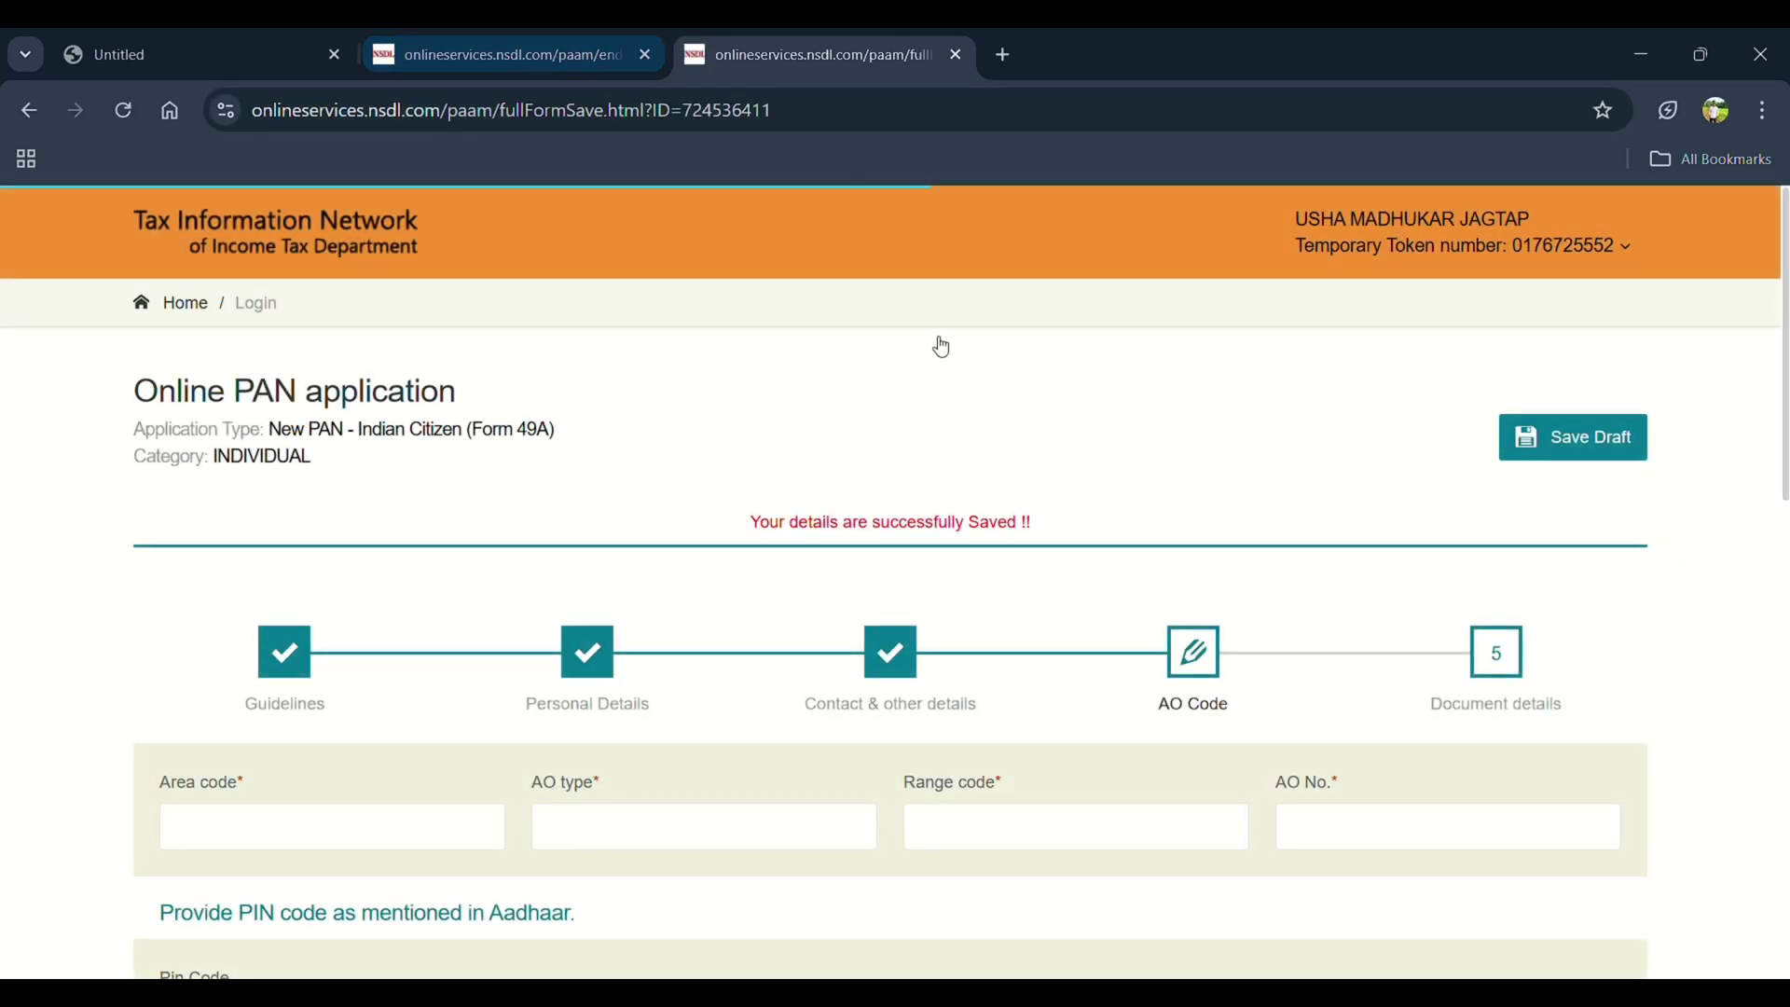
Close the duplicate tab and look up Indian Citizens AO codes for state MAHARASHTRA
{"action": "scroll", "coordinate": [735, 624], "scroll_direction": "down", "scroll_amount": 3}
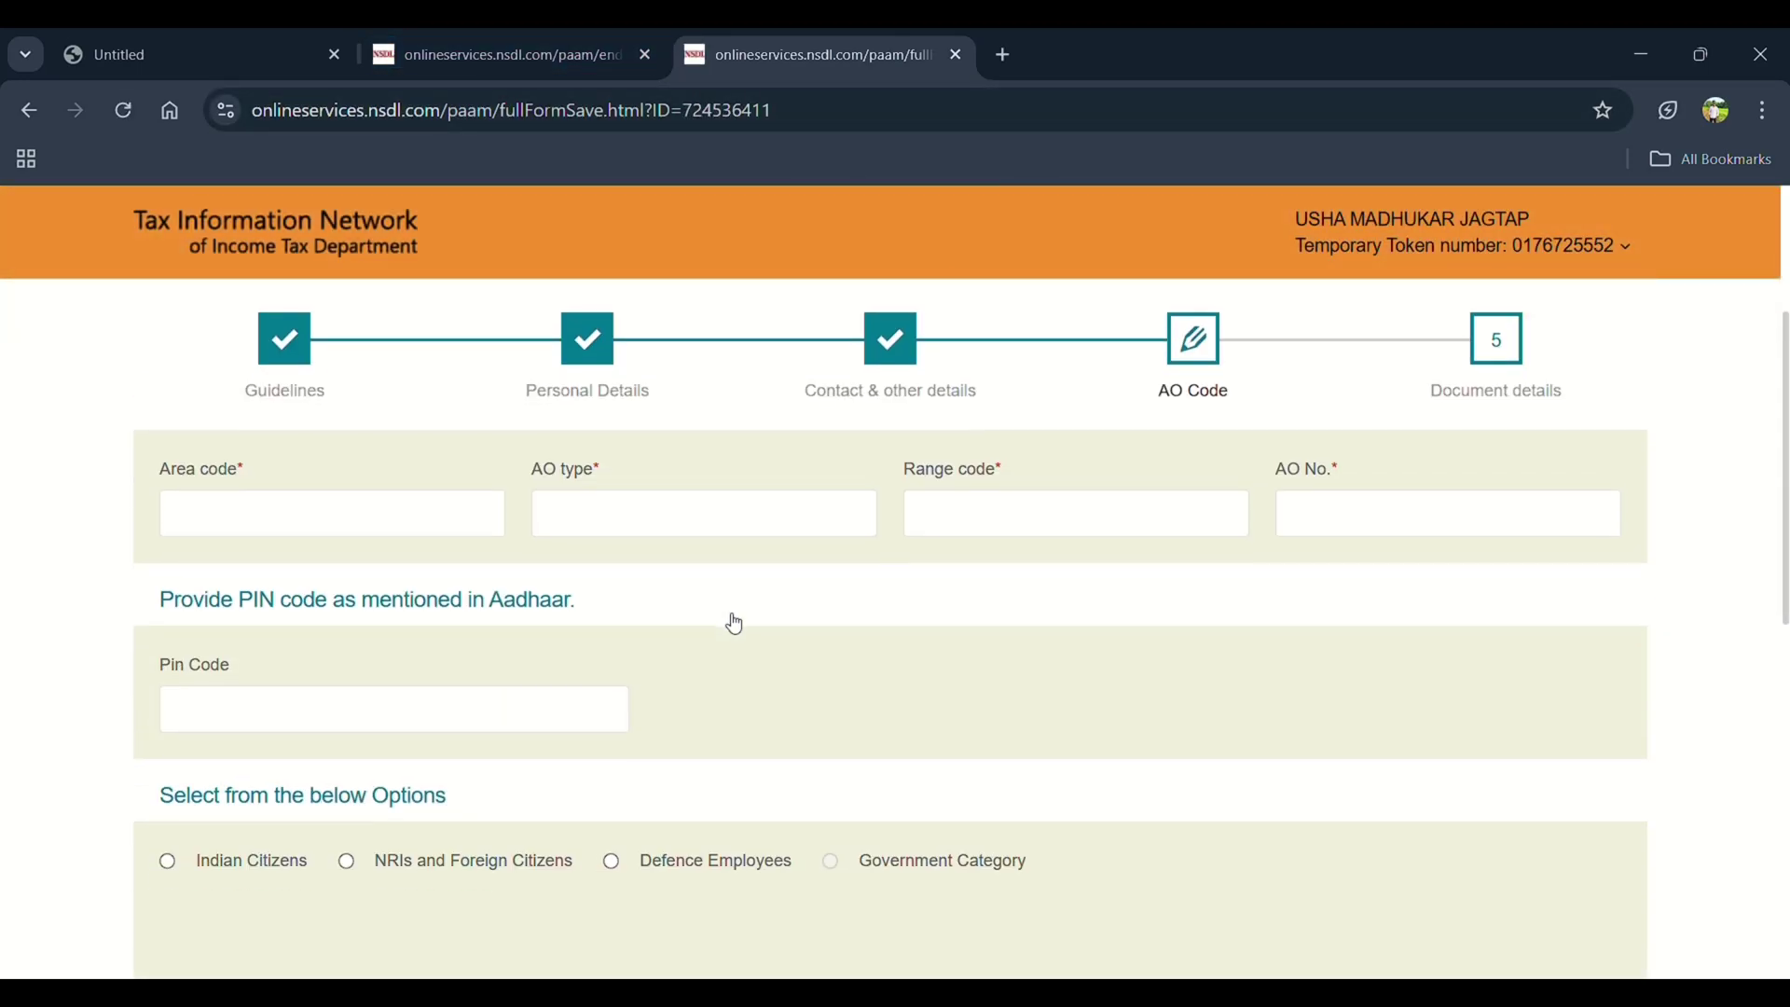
{"action": "left_click", "coordinate": [198, 507]}
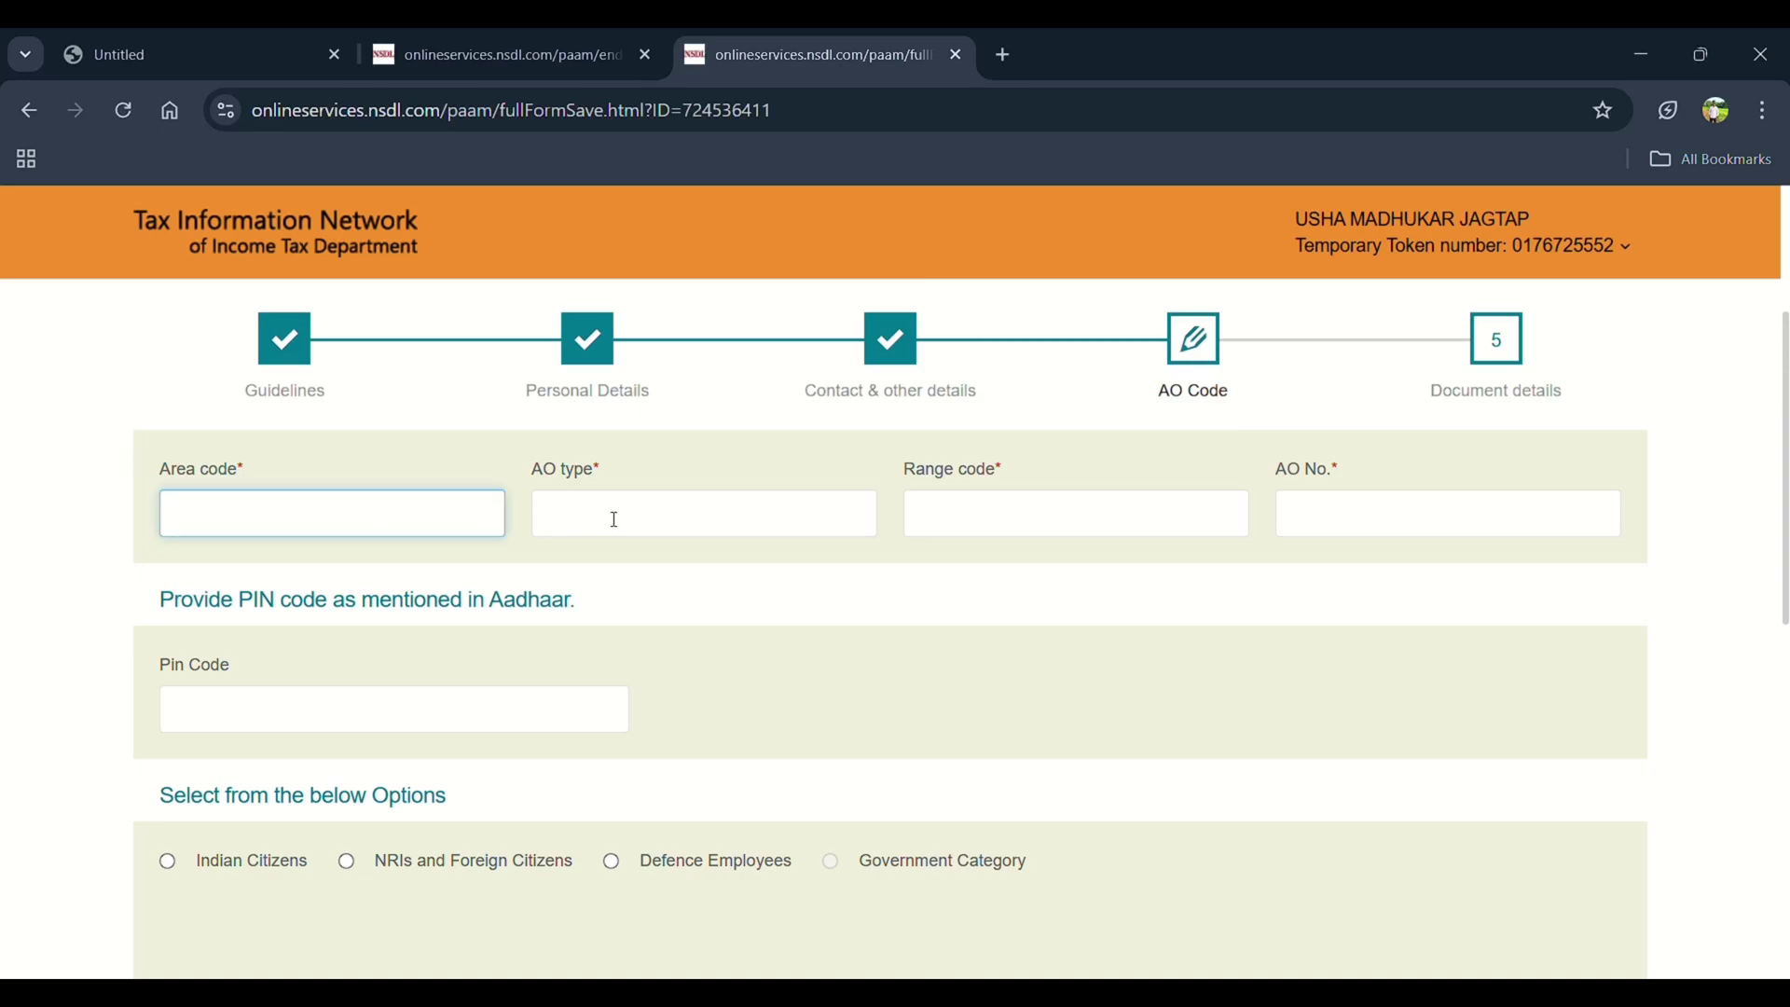
{"action": "key", "text": "ctrl+w"}
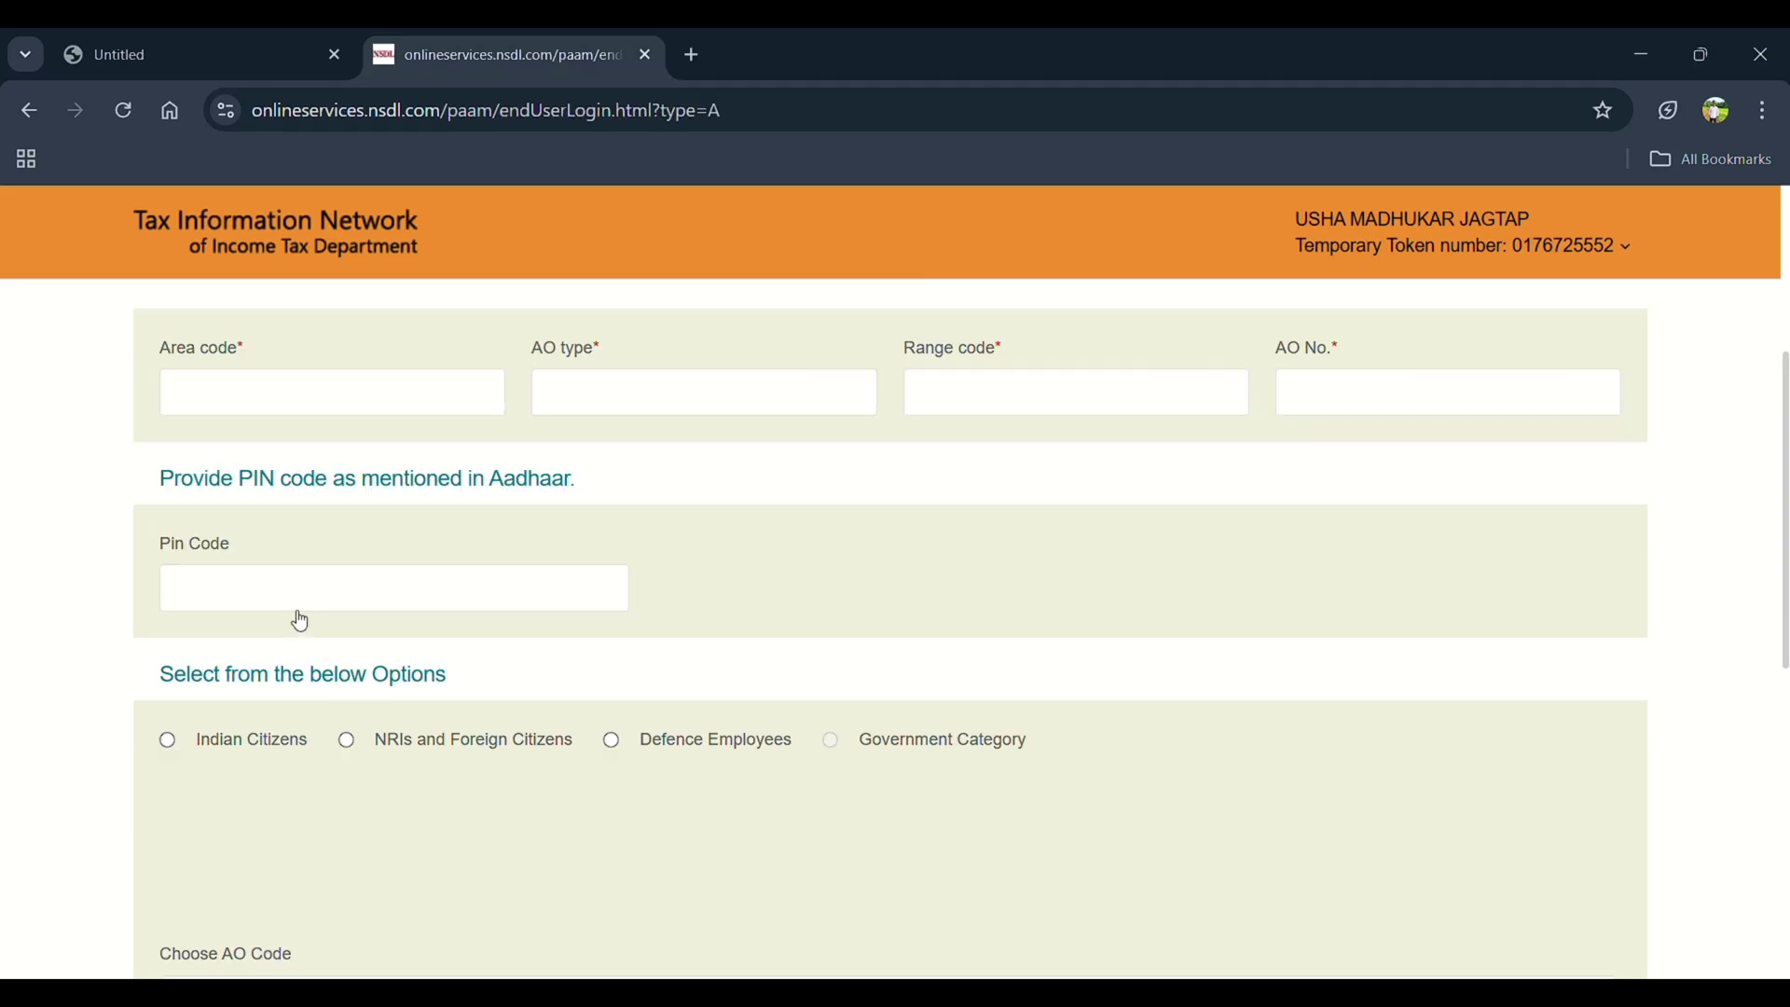
{"action": "left_click", "coordinate": [169, 741]}
{"action": "scroll", "coordinate": [207, 732], "scroll_direction": "down", "scroll_amount": 3}
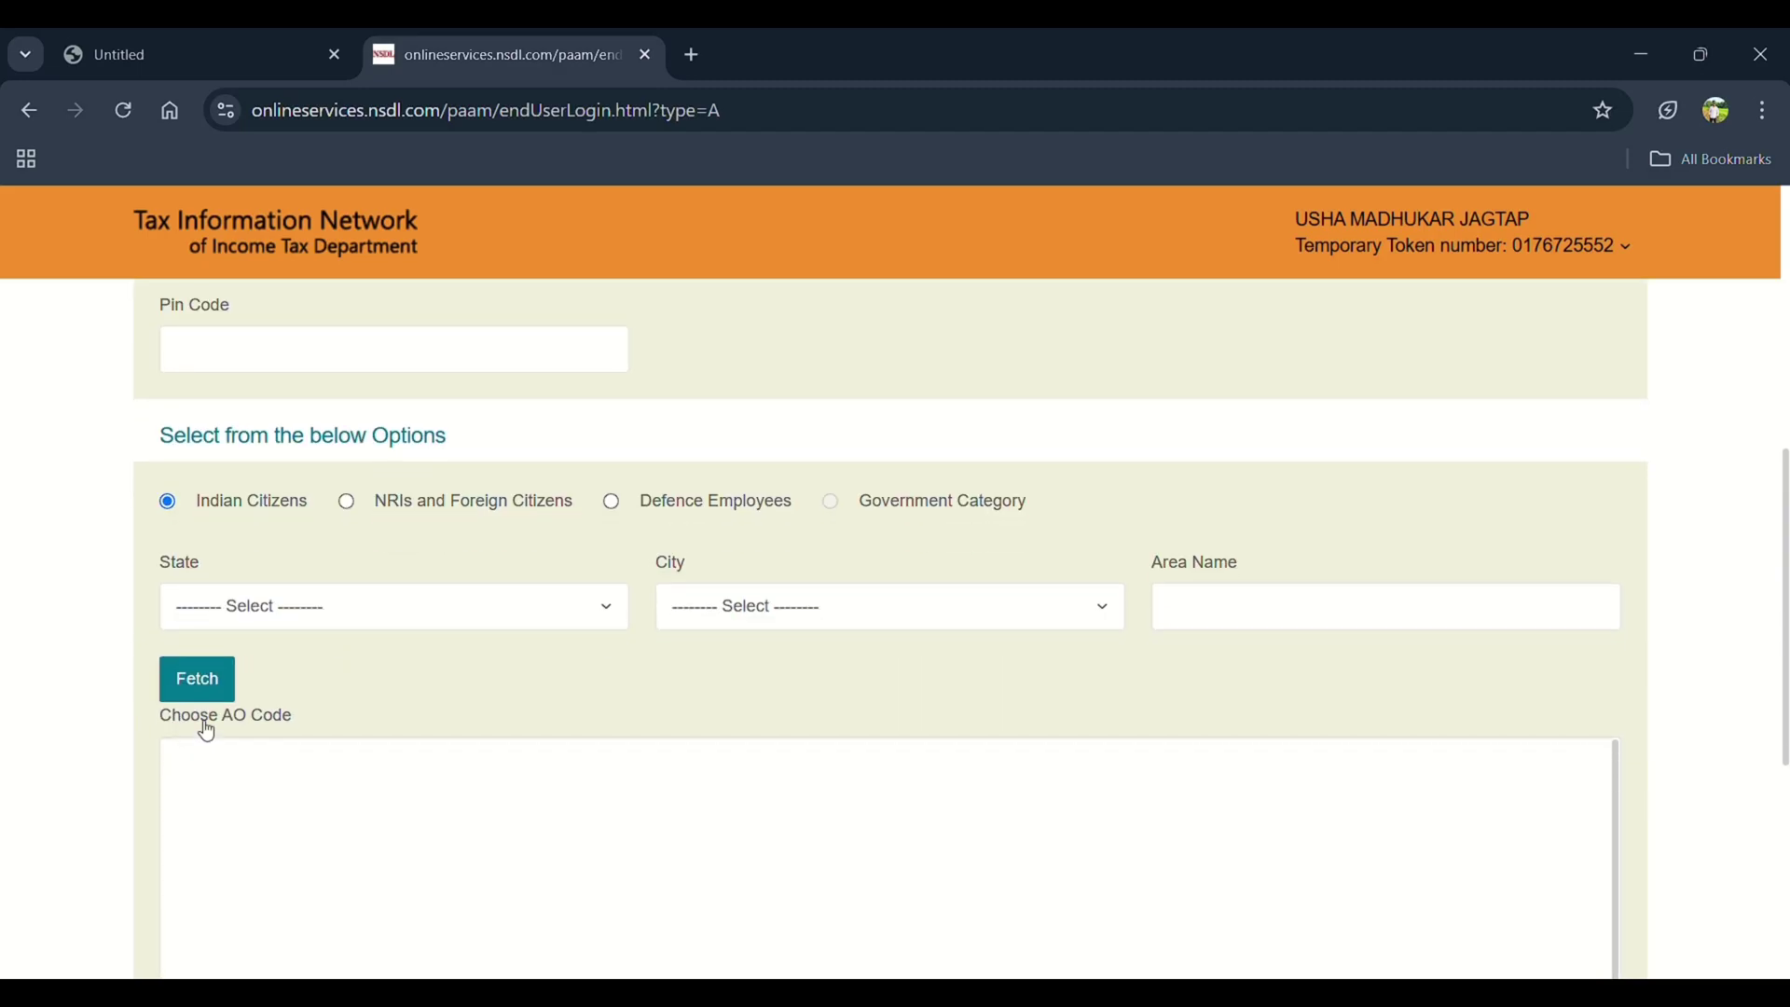
{"action": "left_click", "coordinate": [475, 606]}
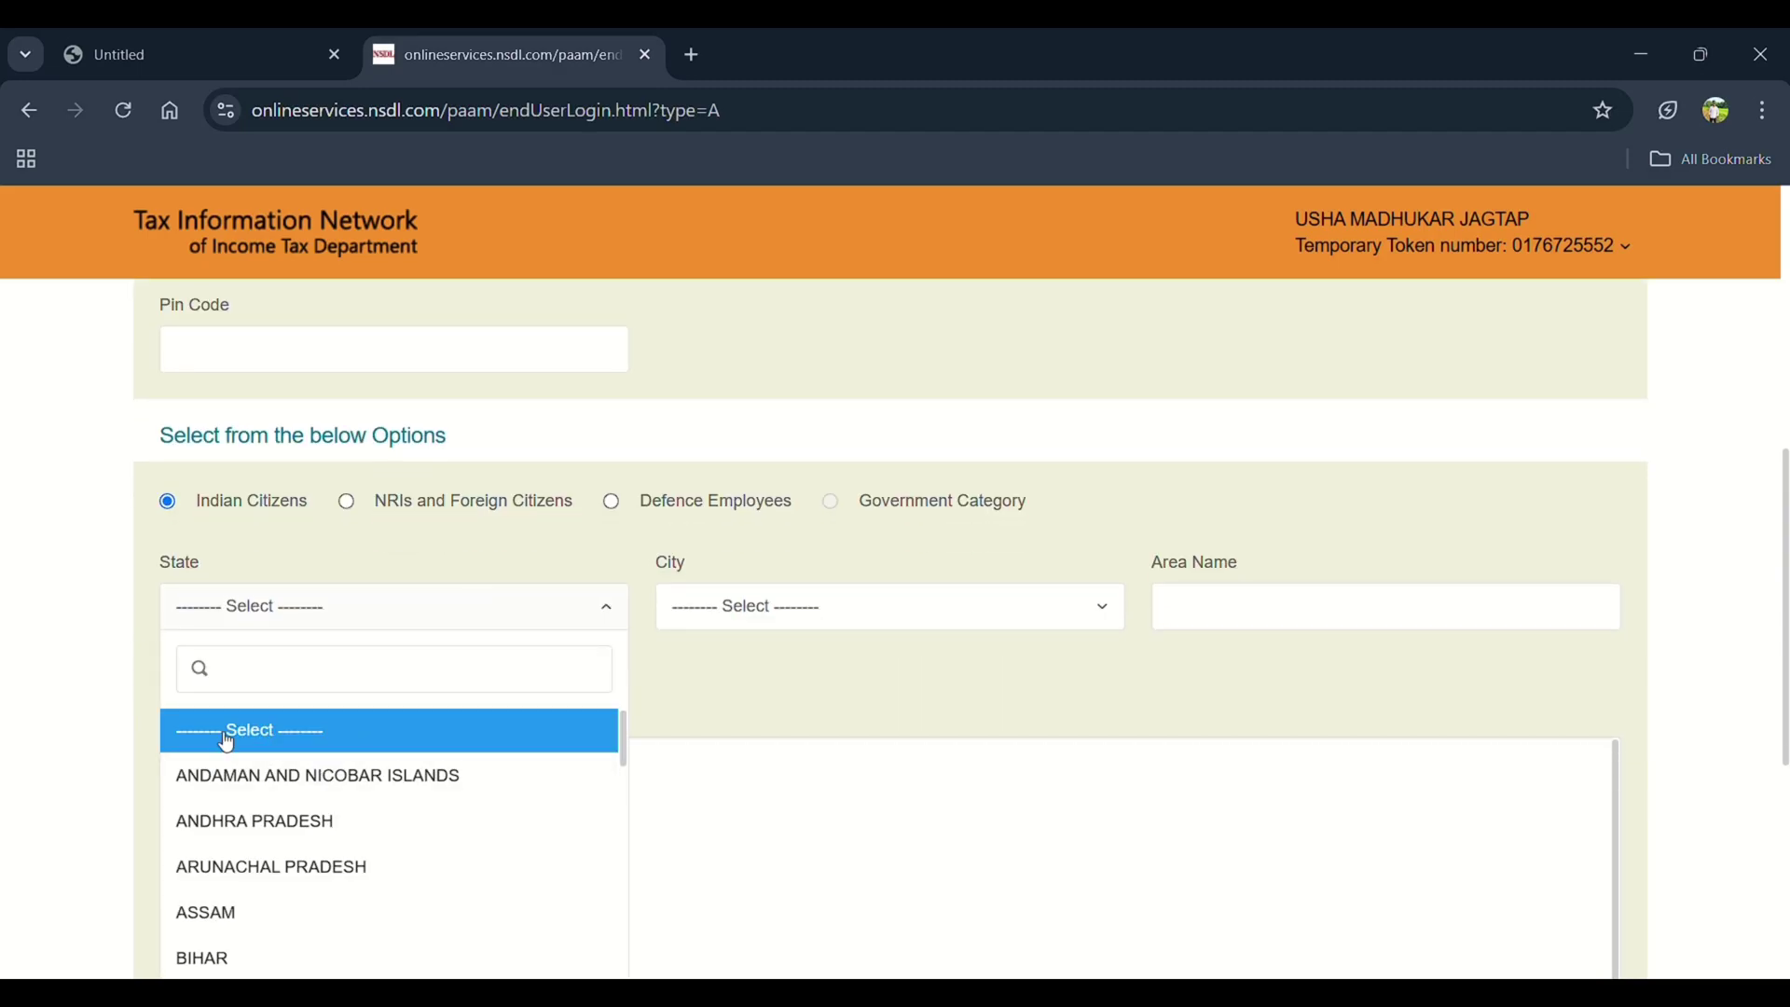
{"action": "type", "text": "mah"}
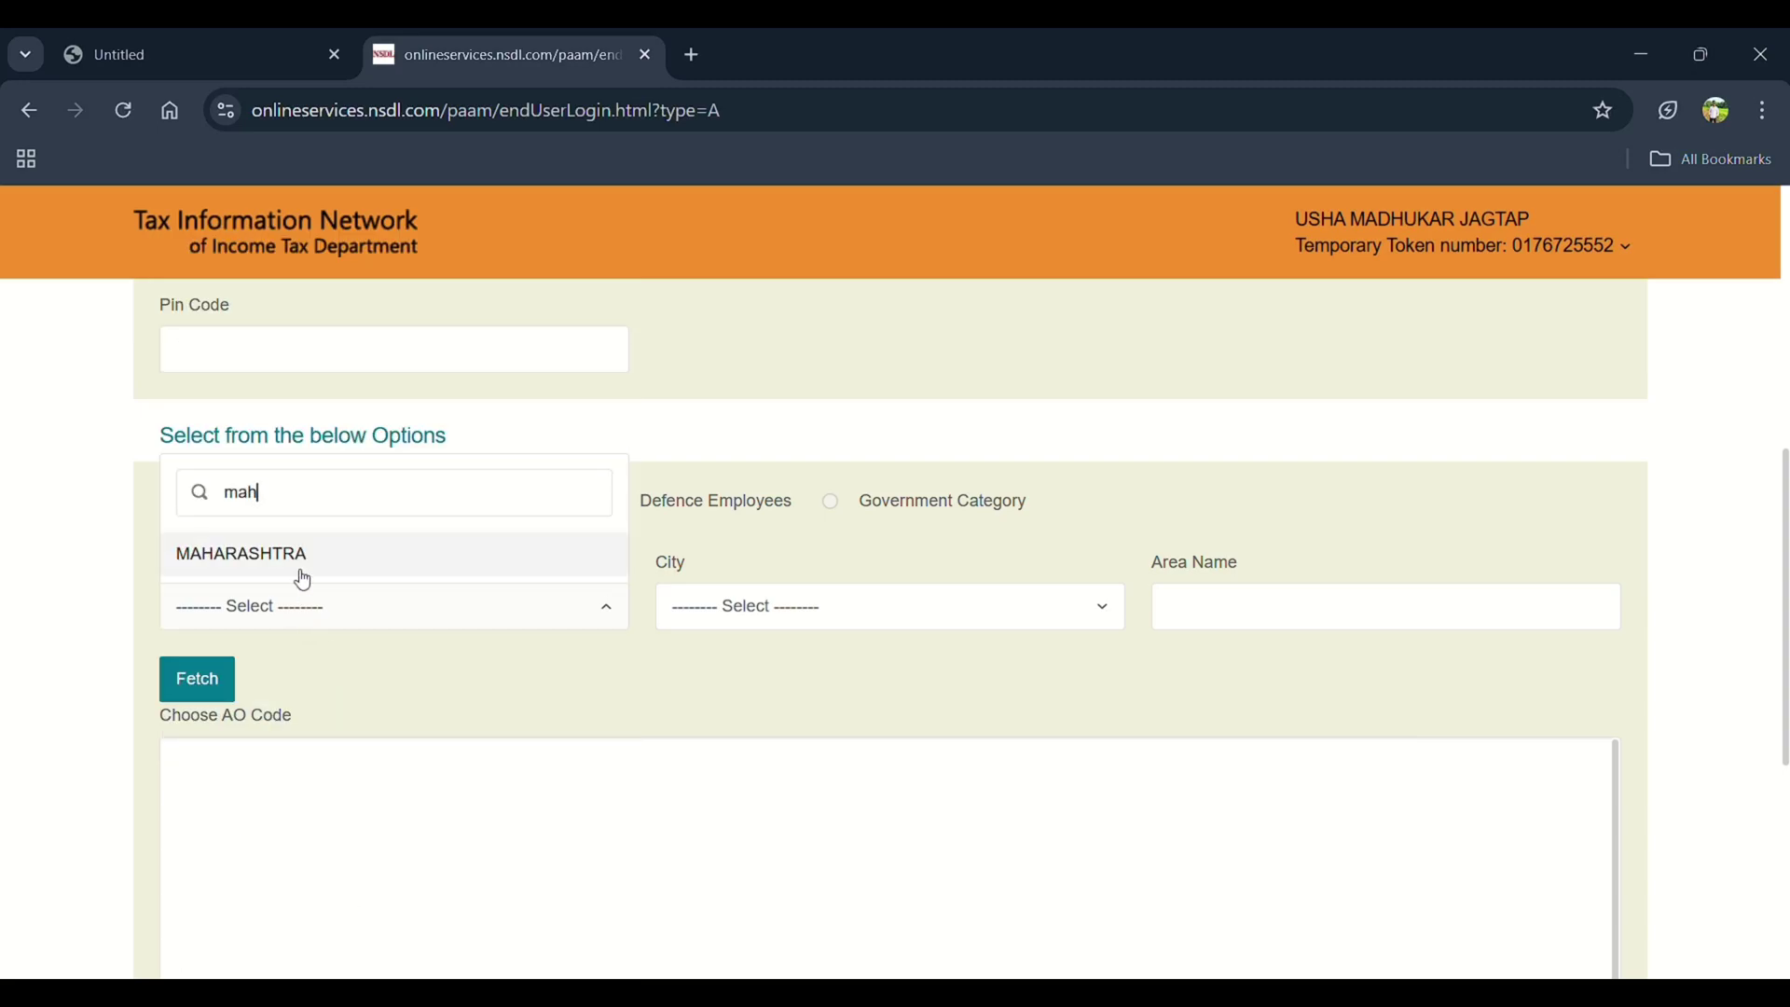
{"action": "left_click", "coordinate": [246, 557]}
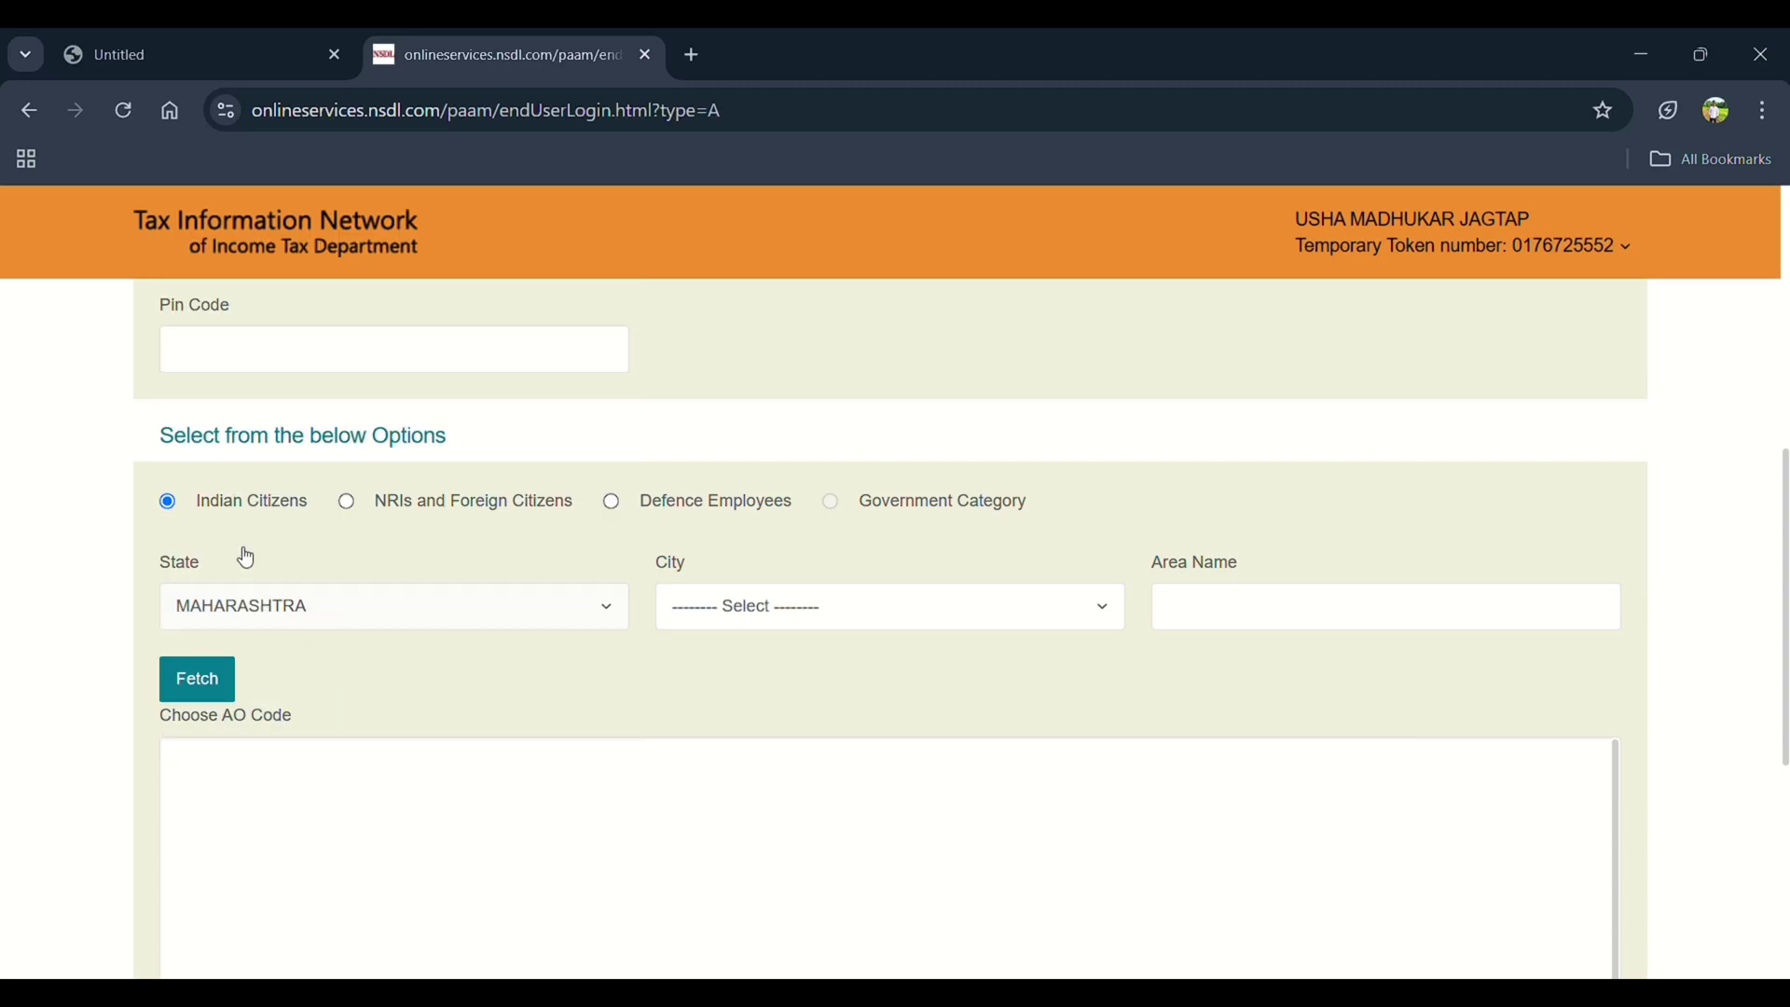
Fetch AHMEDNAGAR AO codes, pick WARD 2 (PNE W 52 96), and continue to Document details
{"action": "left_click", "coordinate": [807, 604]}
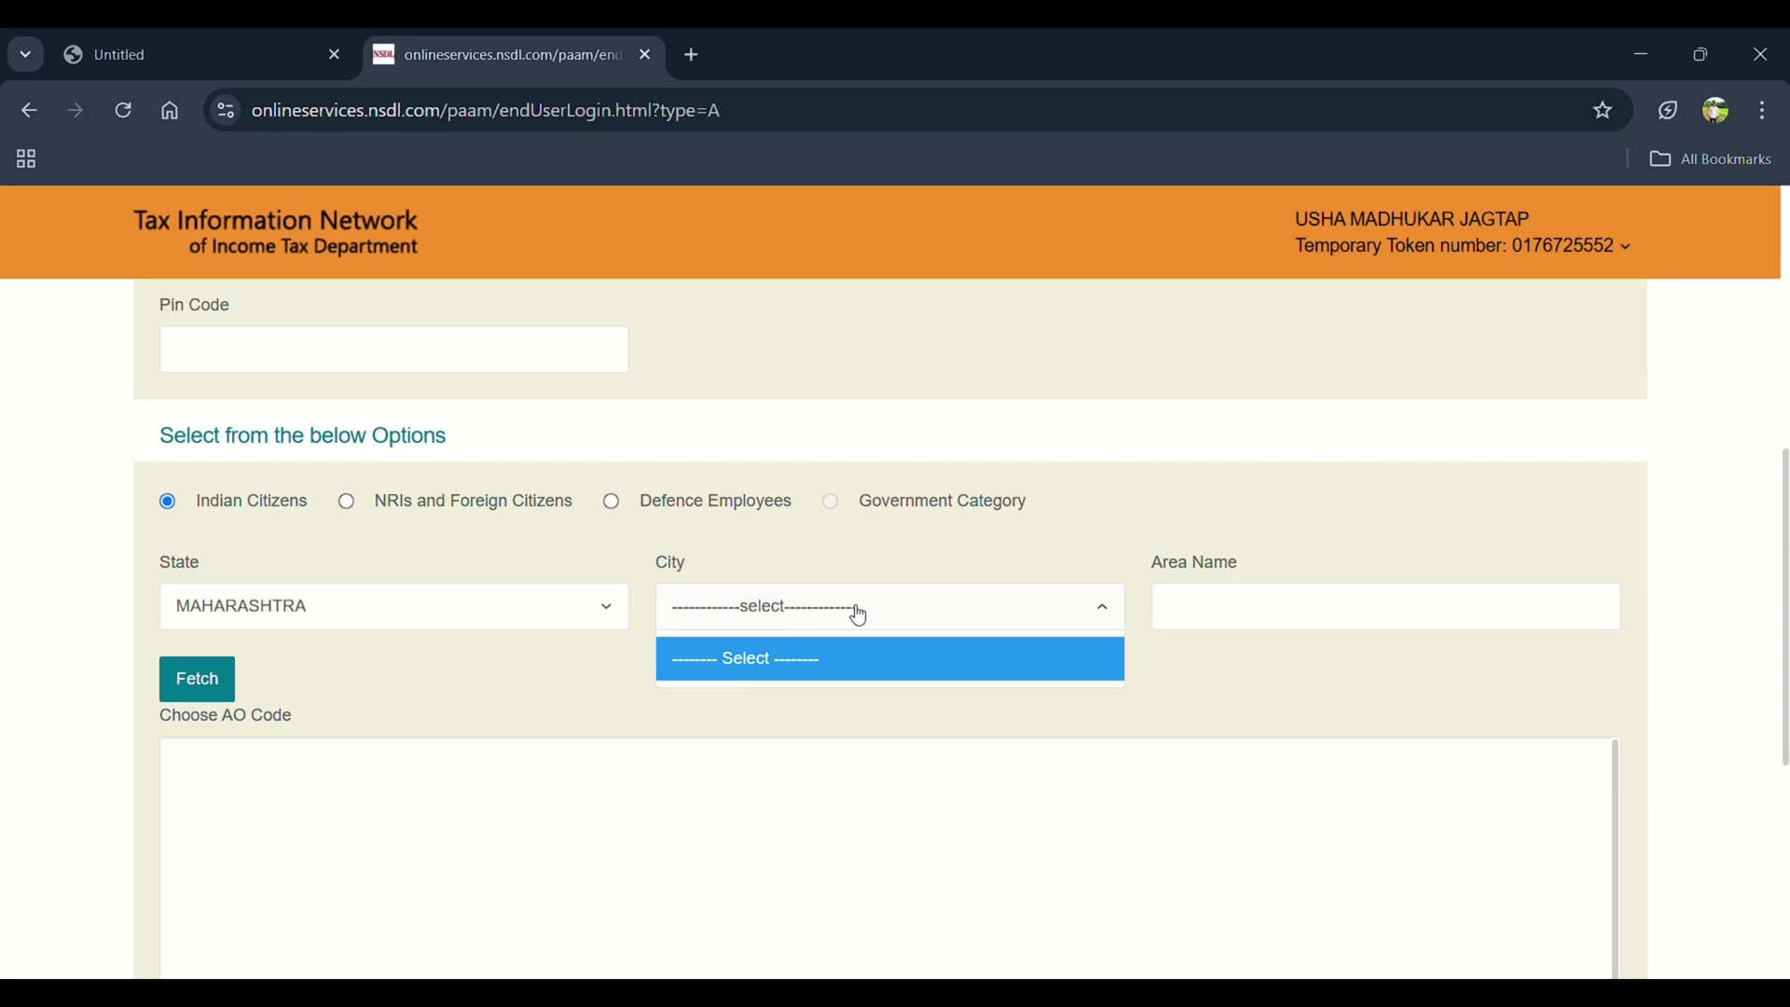
{"action": "left_click", "coordinate": [850, 613]}
{"action": "left_click", "coordinate": [850, 613]}
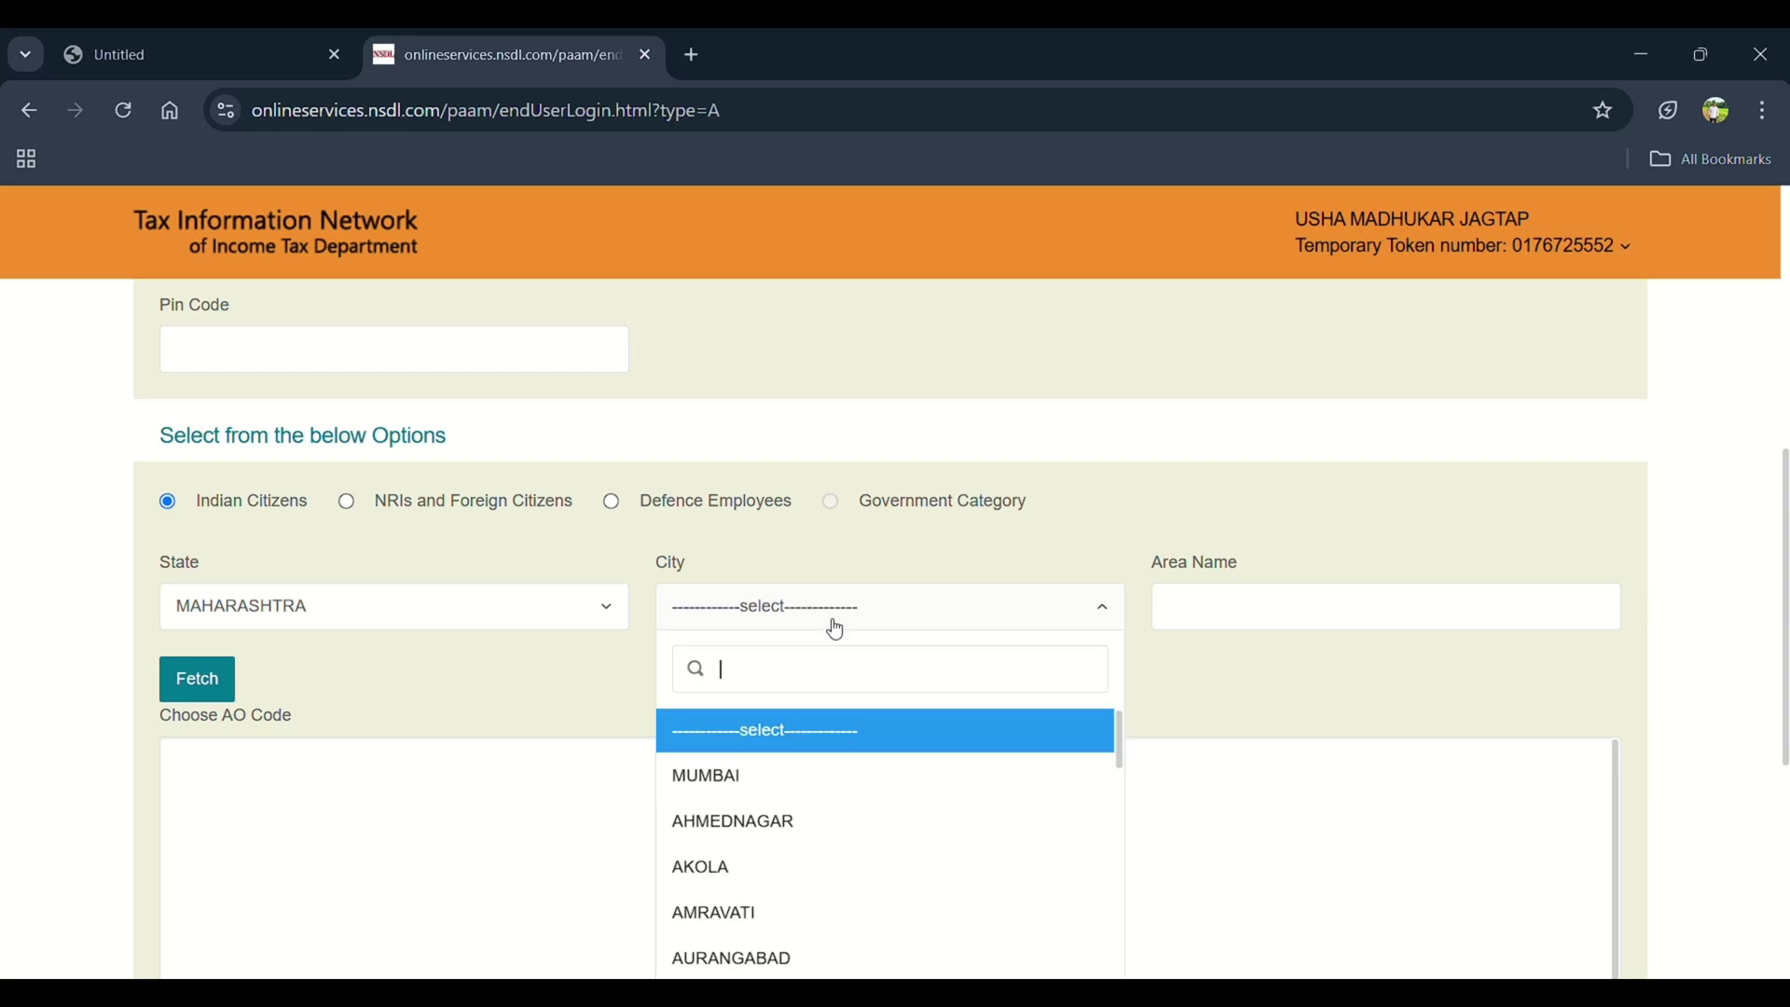
{"action": "left_click", "coordinate": [736, 822]}
{"action": "left_click", "coordinate": [1243, 600]}
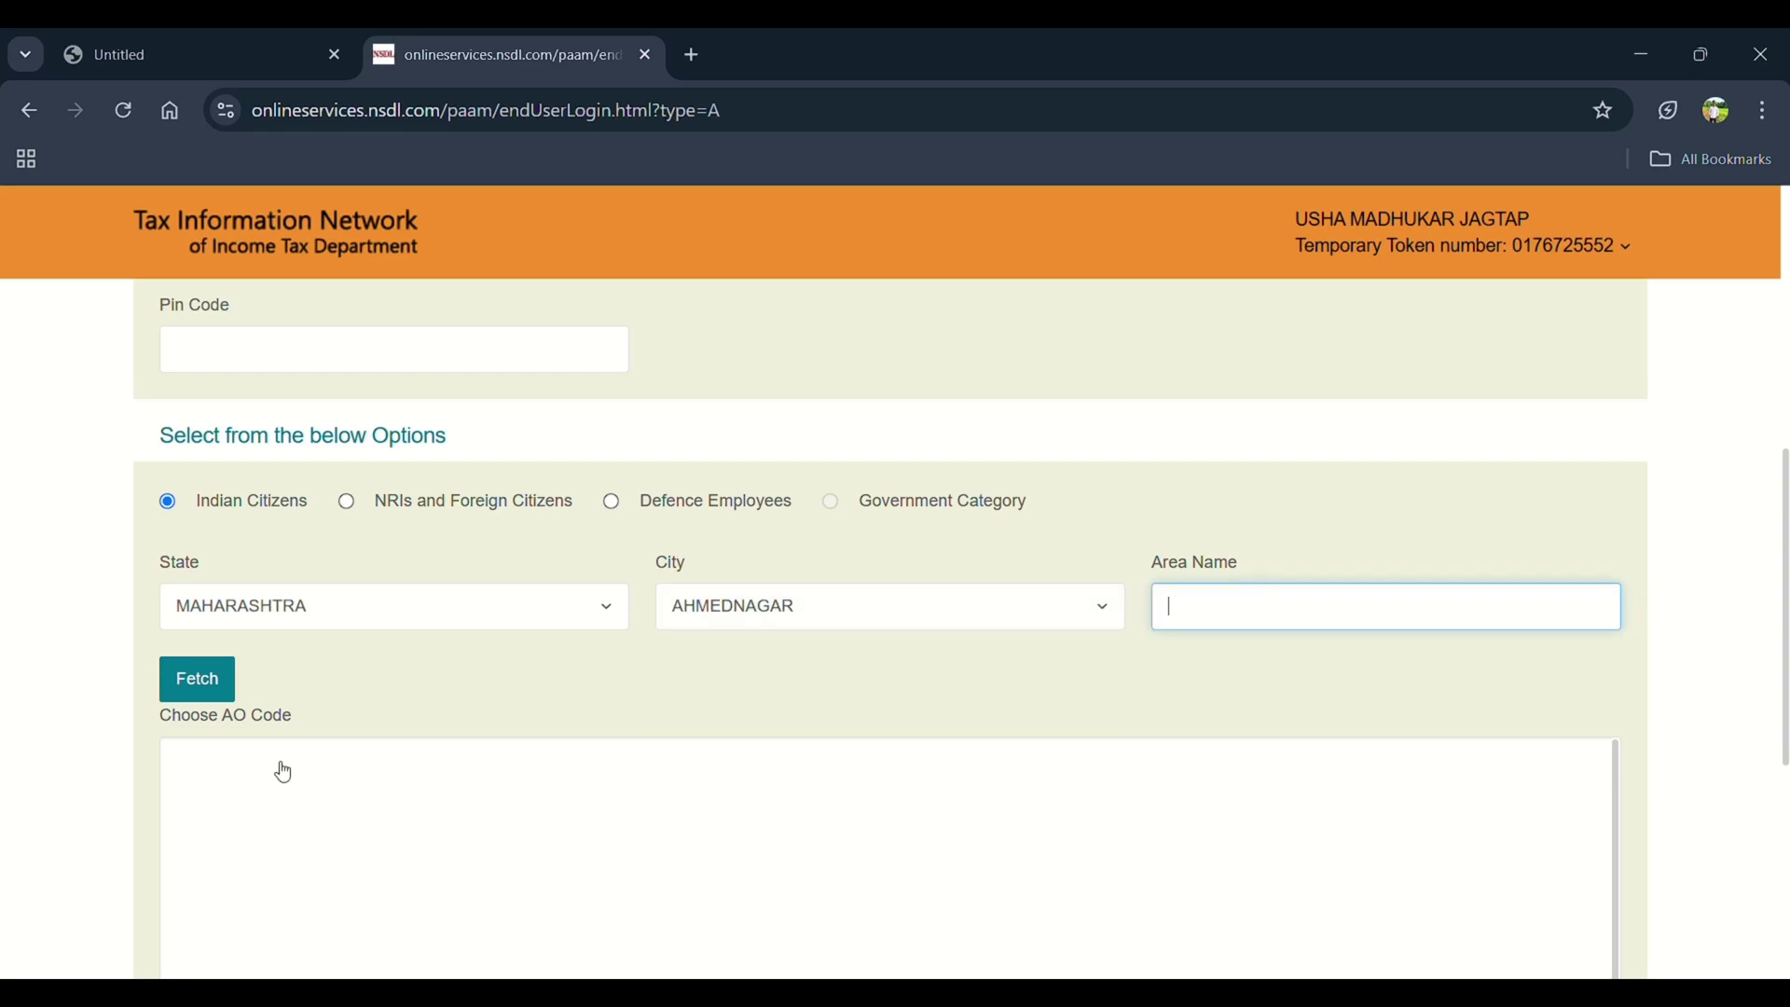
{"action": "left_click", "coordinate": [200, 702]}
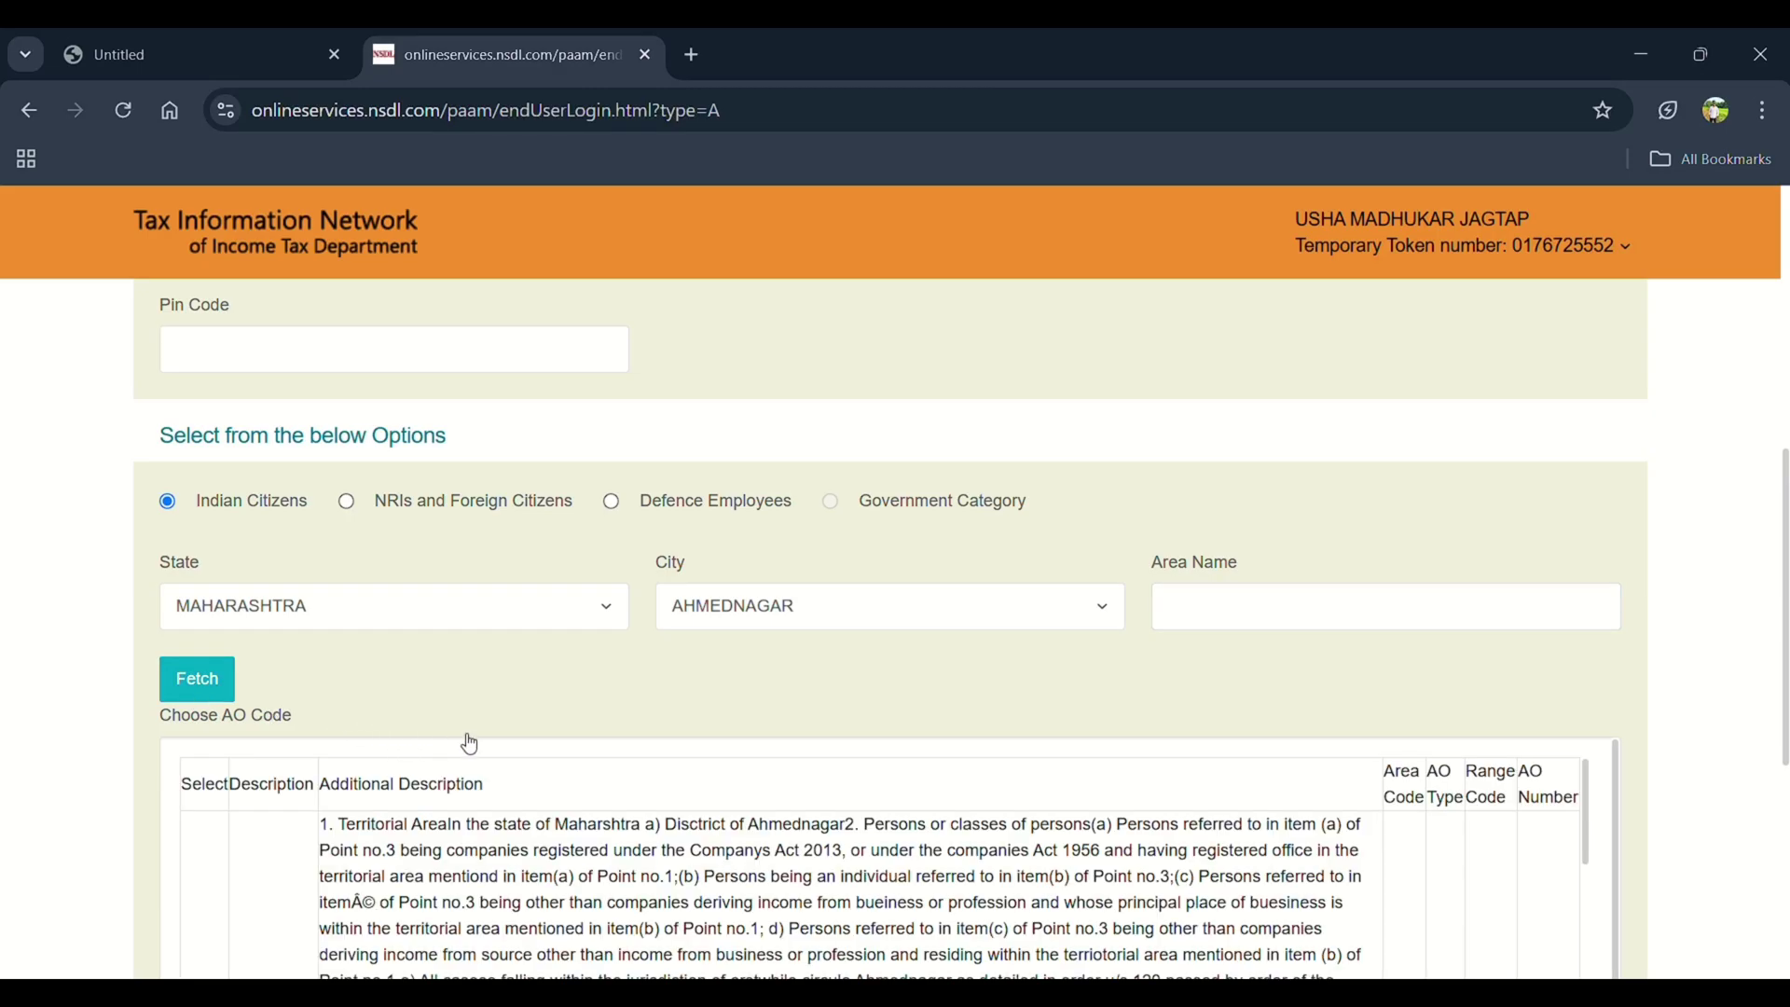
{"action": "key", "text": "ctrl+f"}
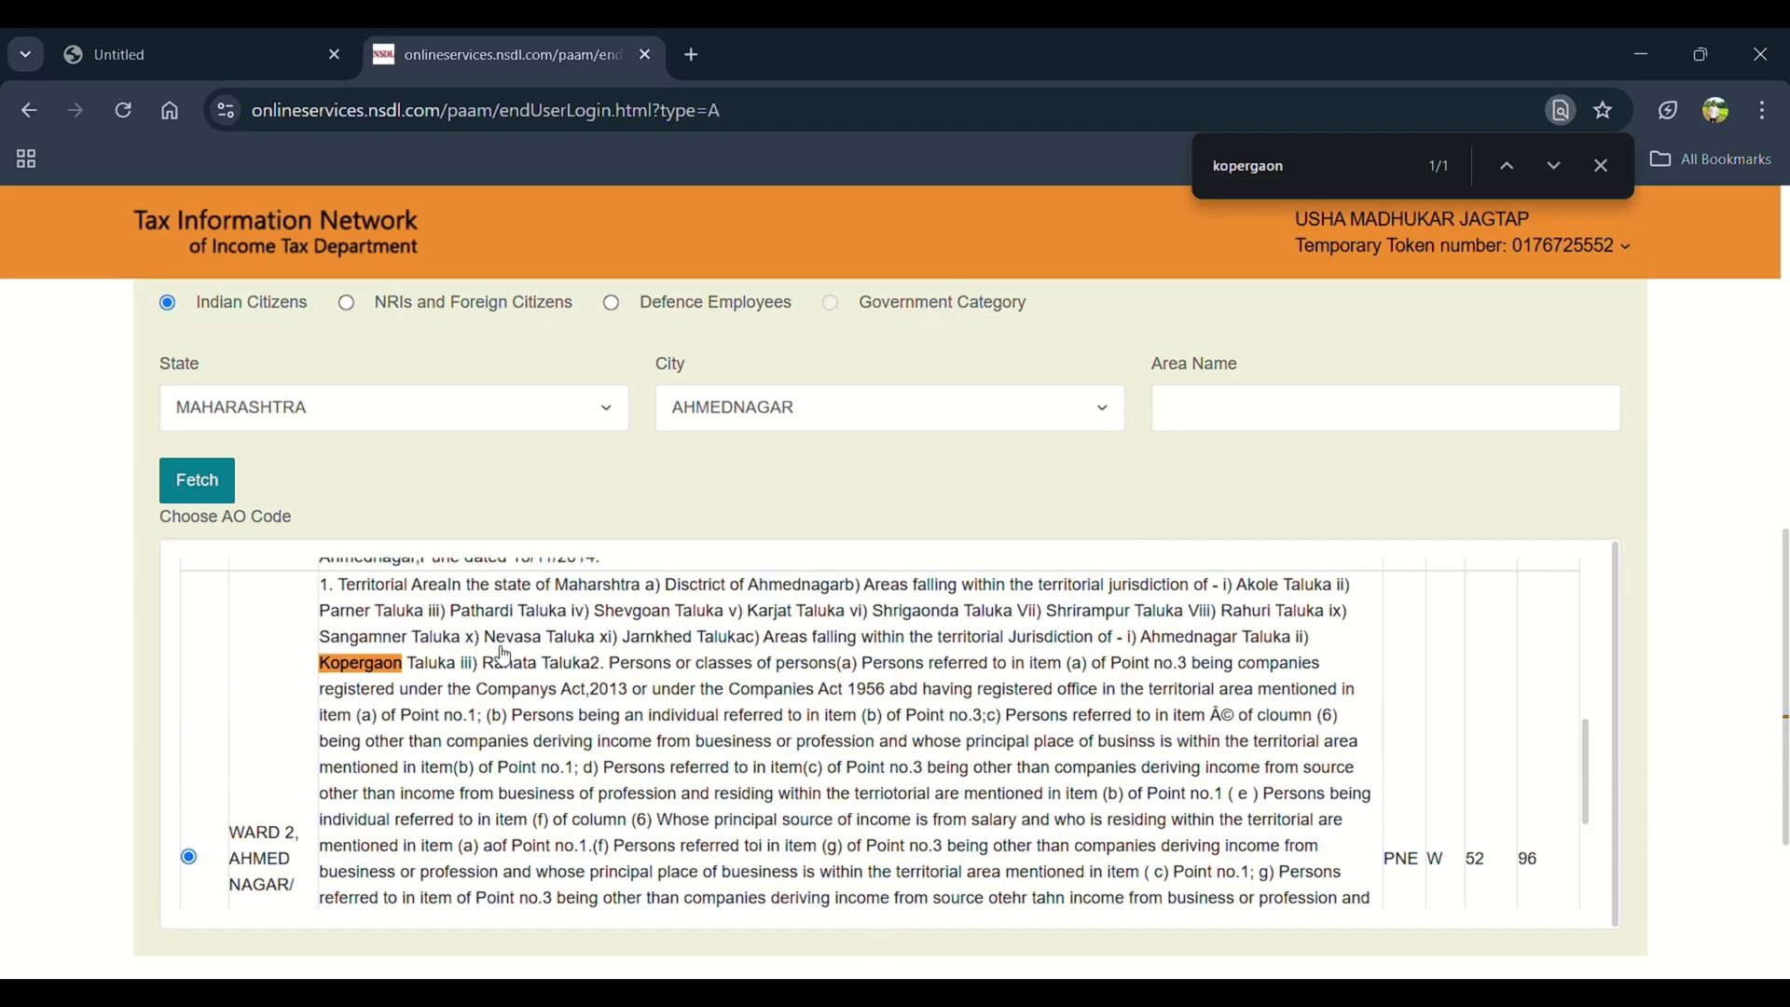
{"action": "scroll", "coordinate": [502, 656], "scroll_direction": "down", "scroll_amount": 3}
{"action": "scroll", "coordinate": [502, 652], "scroll_direction": "down", "scroll_amount": 5}
{"action": "left_click", "coordinate": [309, 681]}
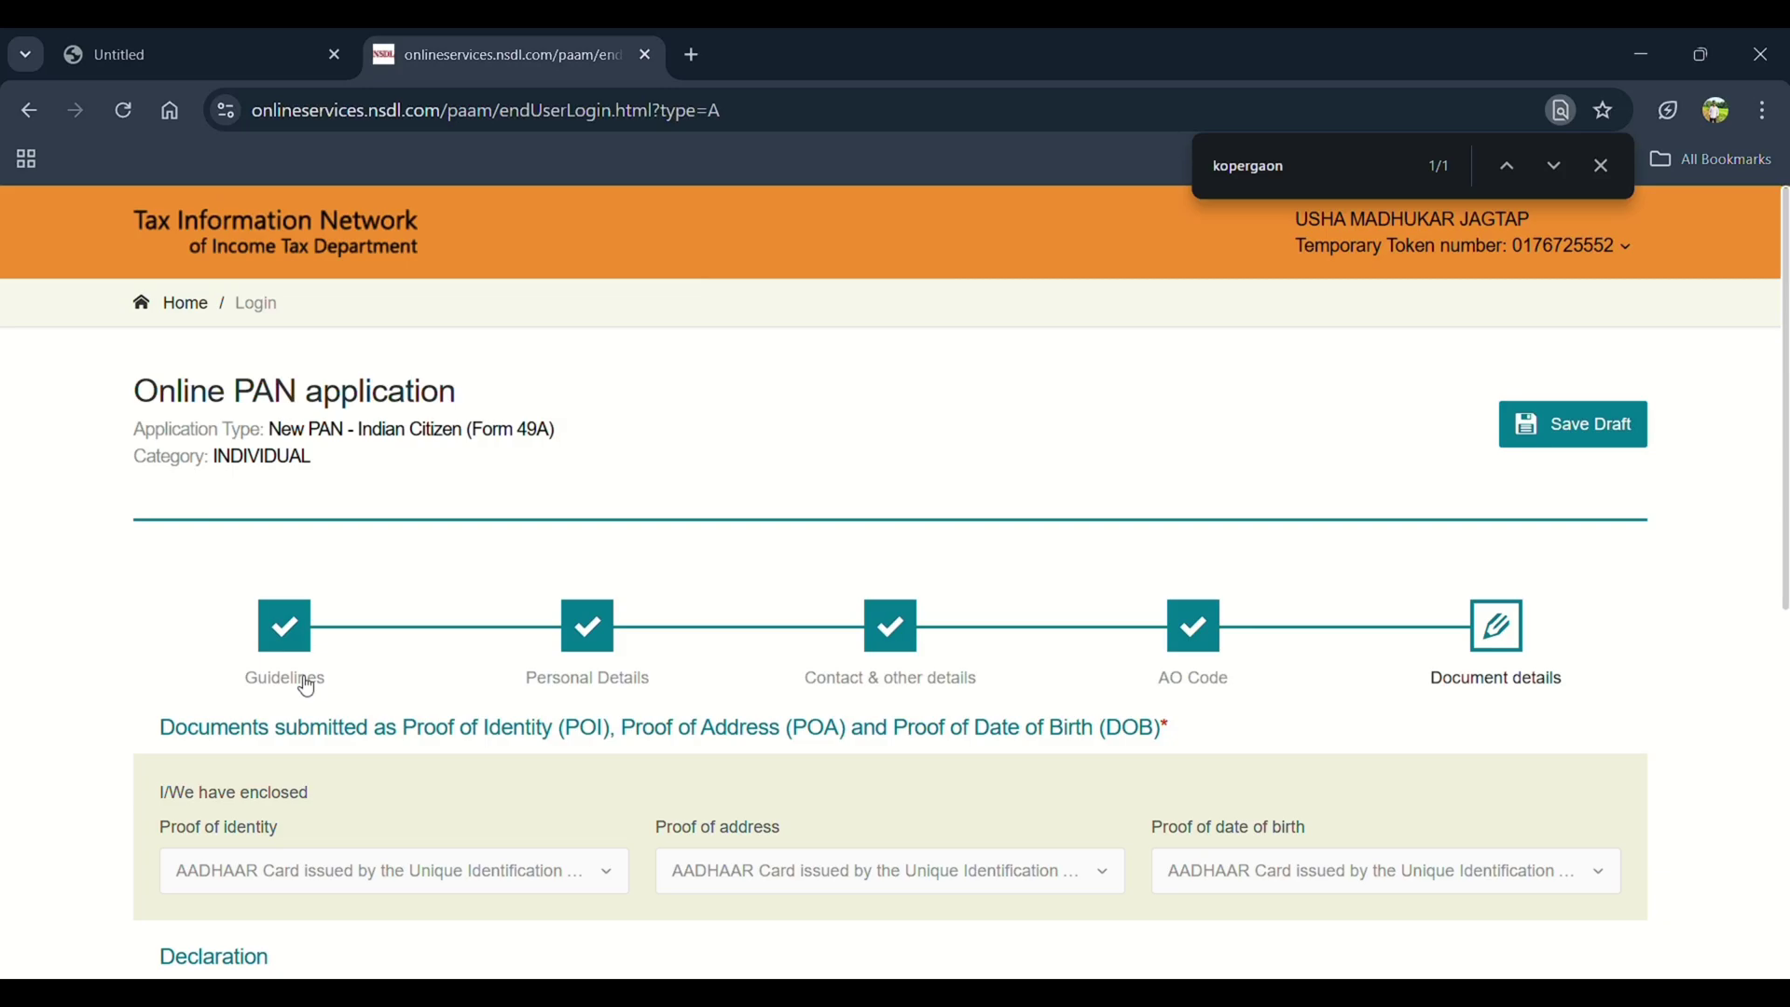
Save the PAN application as a draft
{"action": "scroll", "coordinate": [308, 687], "scroll_direction": "down", "scroll_amount": 3}
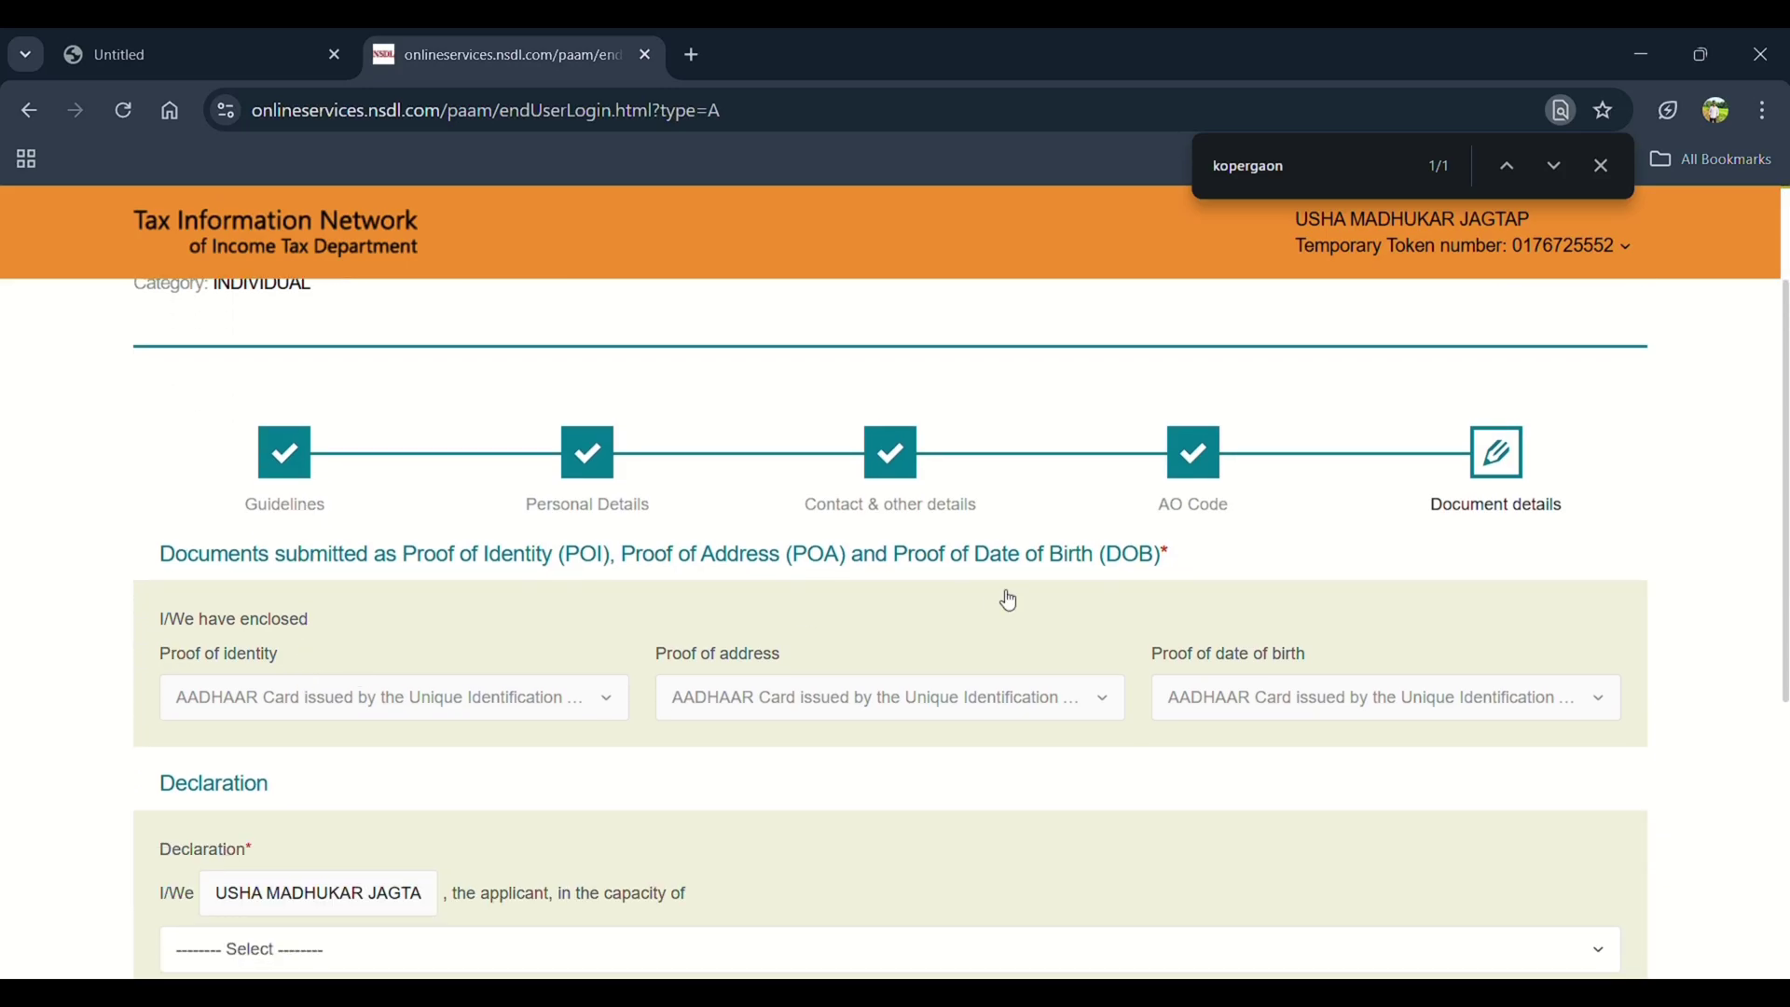
{"action": "scroll", "coordinate": [1007, 600], "scroll_direction": "up", "scroll_amount": 3}
{"action": "left_click", "coordinate": [1596, 449]}
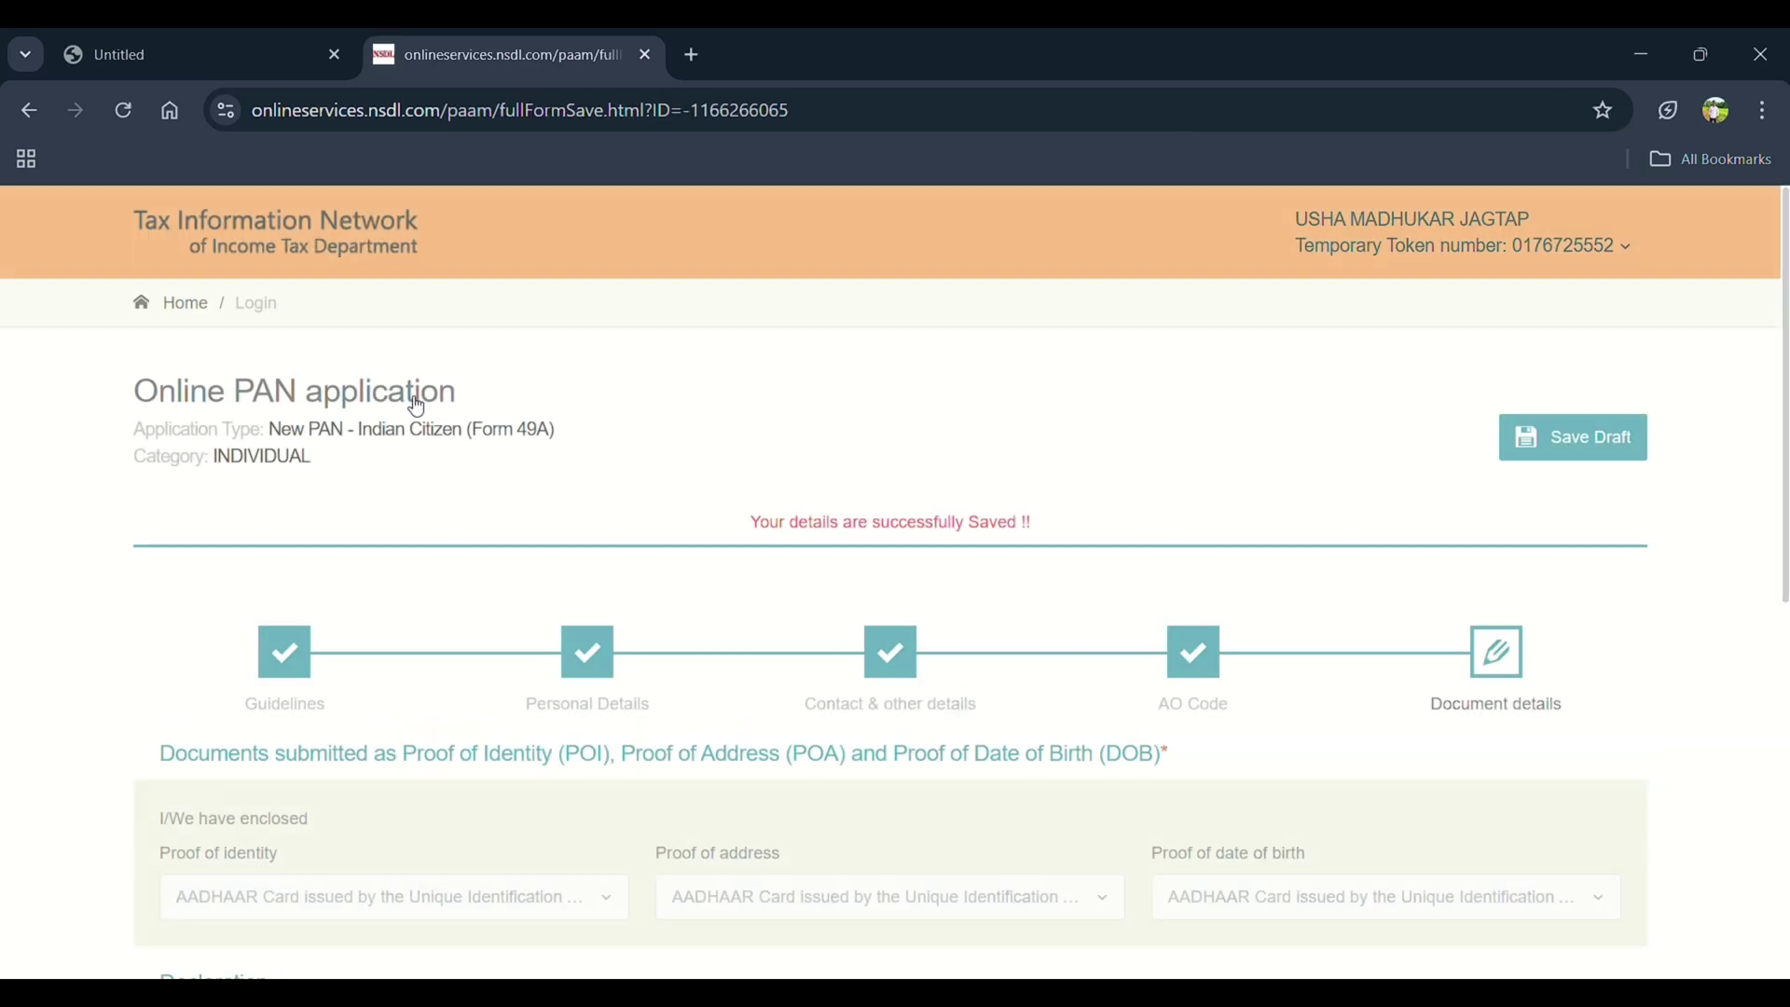
Declare in the capacity Himself/Herself, enter the place of declaration, and submit
{"action": "scroll", "coordinate": [153, 569], "scroll_direction": "down", "scroll_amount": 4}
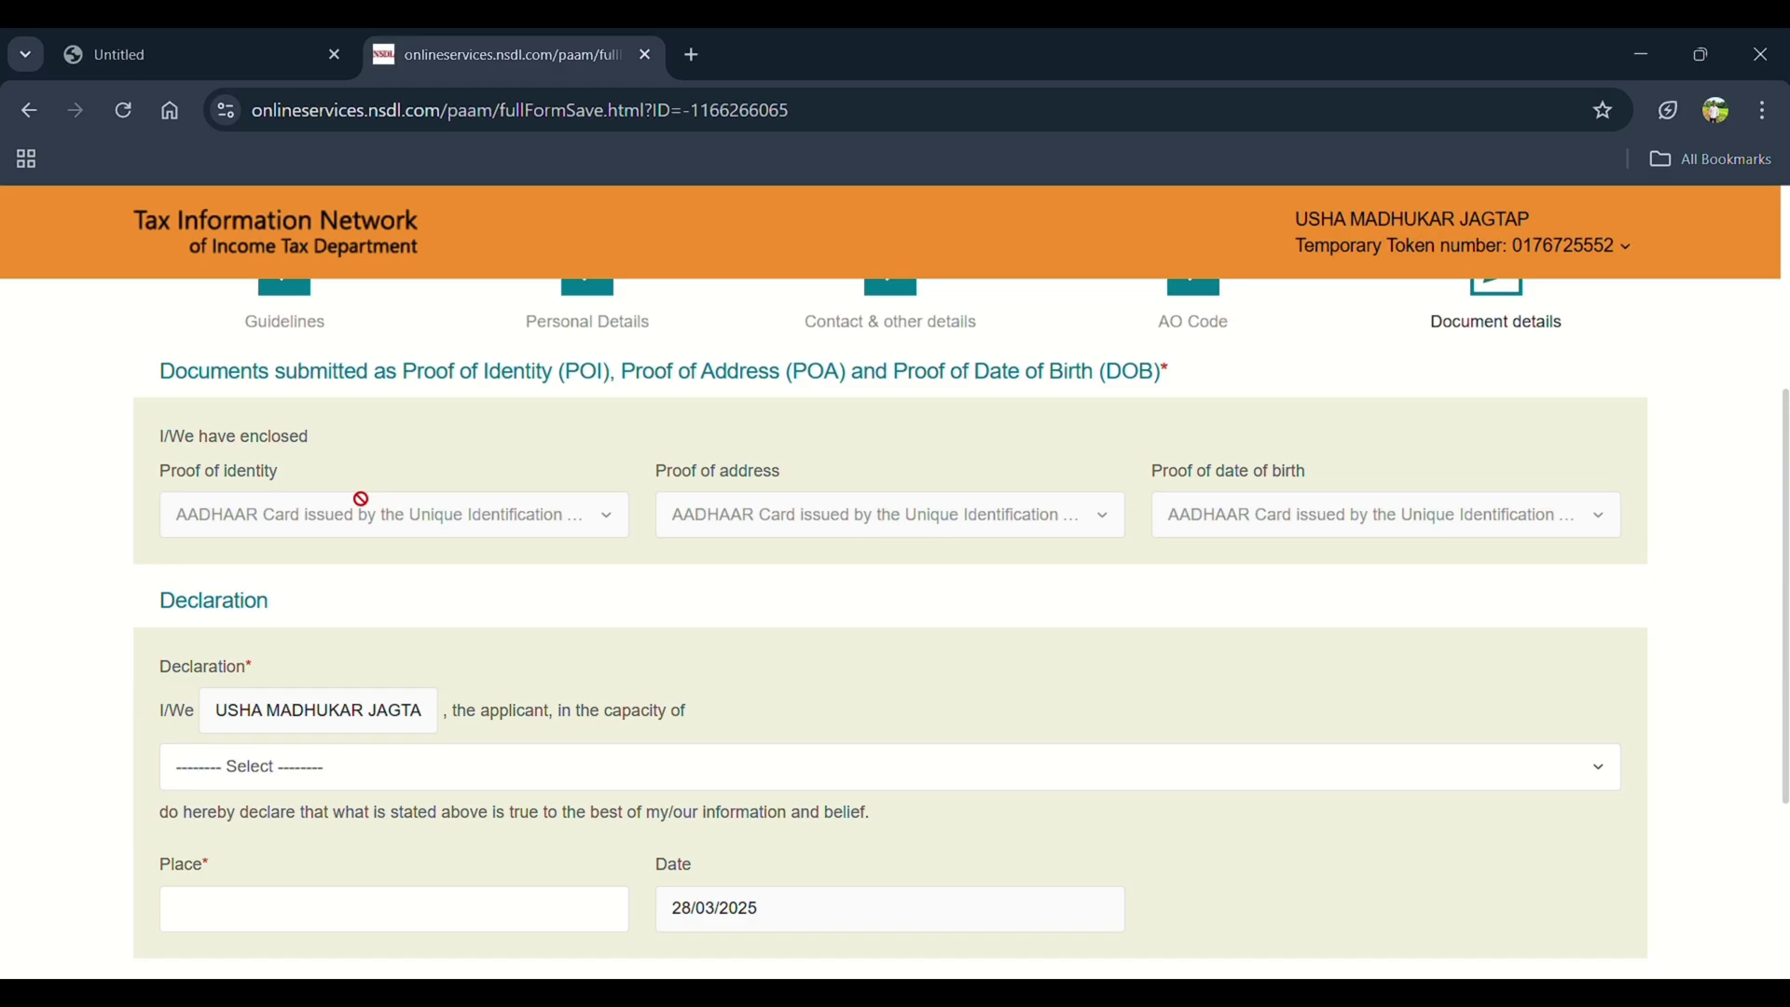
{"action": "scroll", "coordinate": [224, 753], "scroll_direction": "down", "scroll_amount": 2}
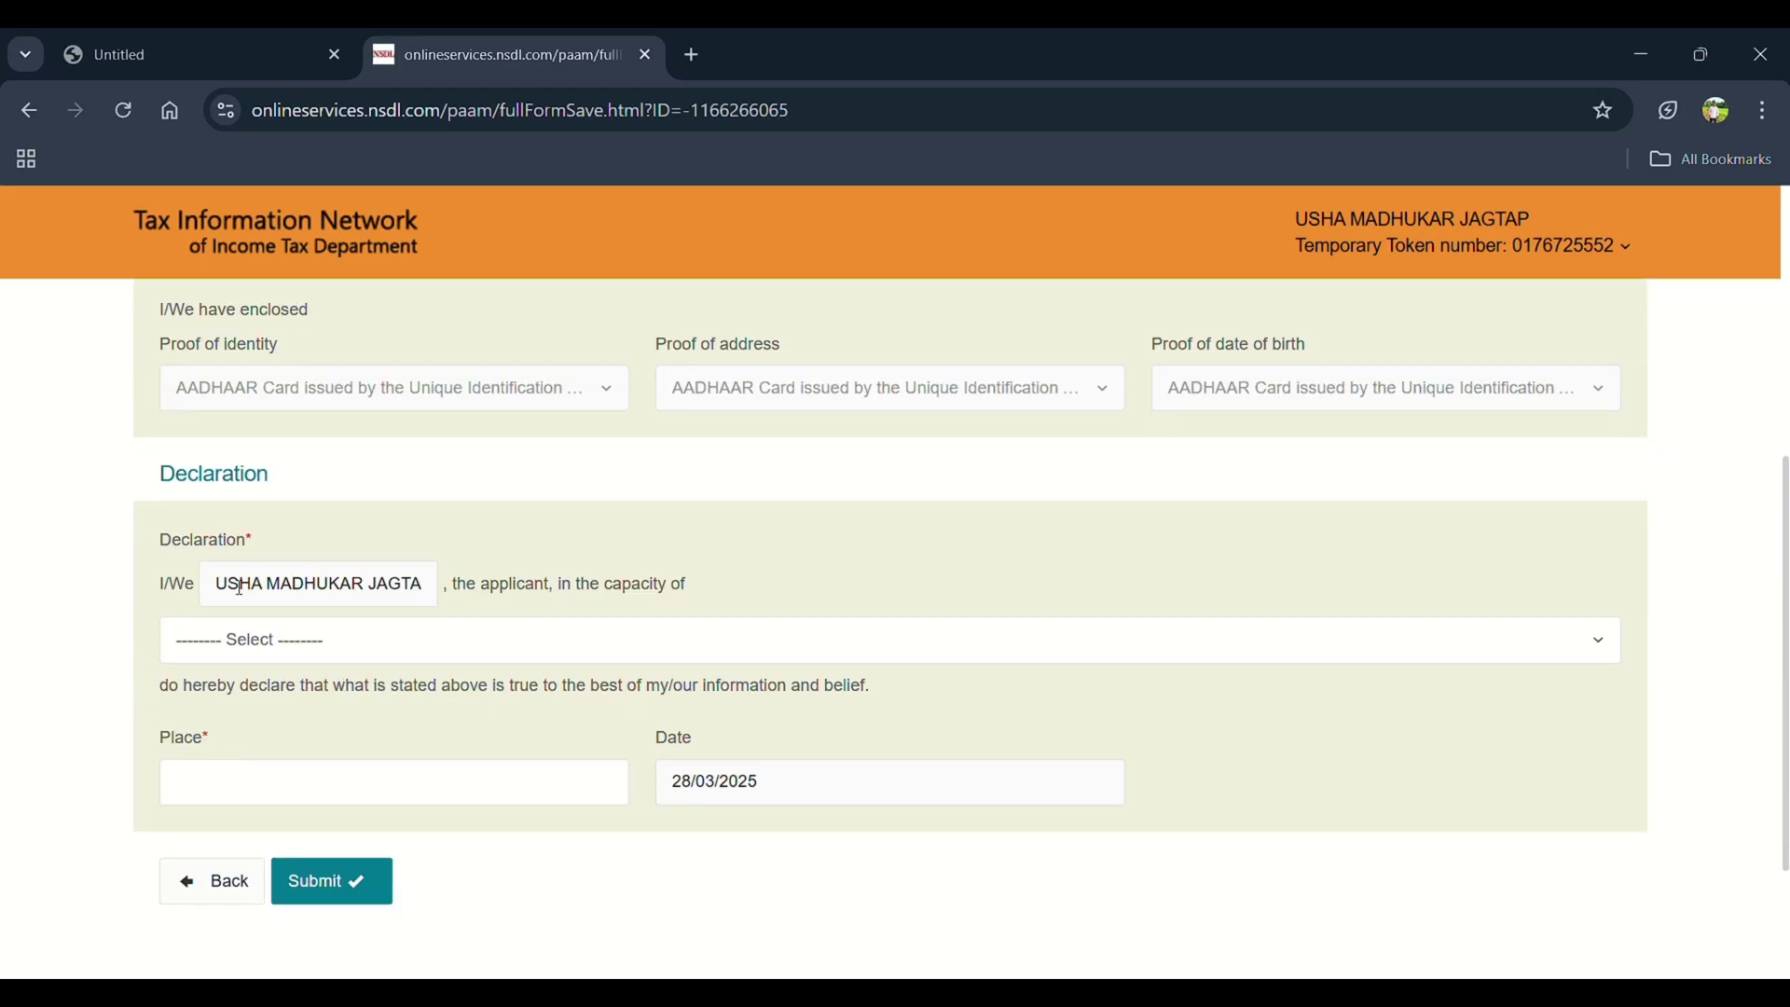
{"action": "left_click", "coordinate": [314, 662]}
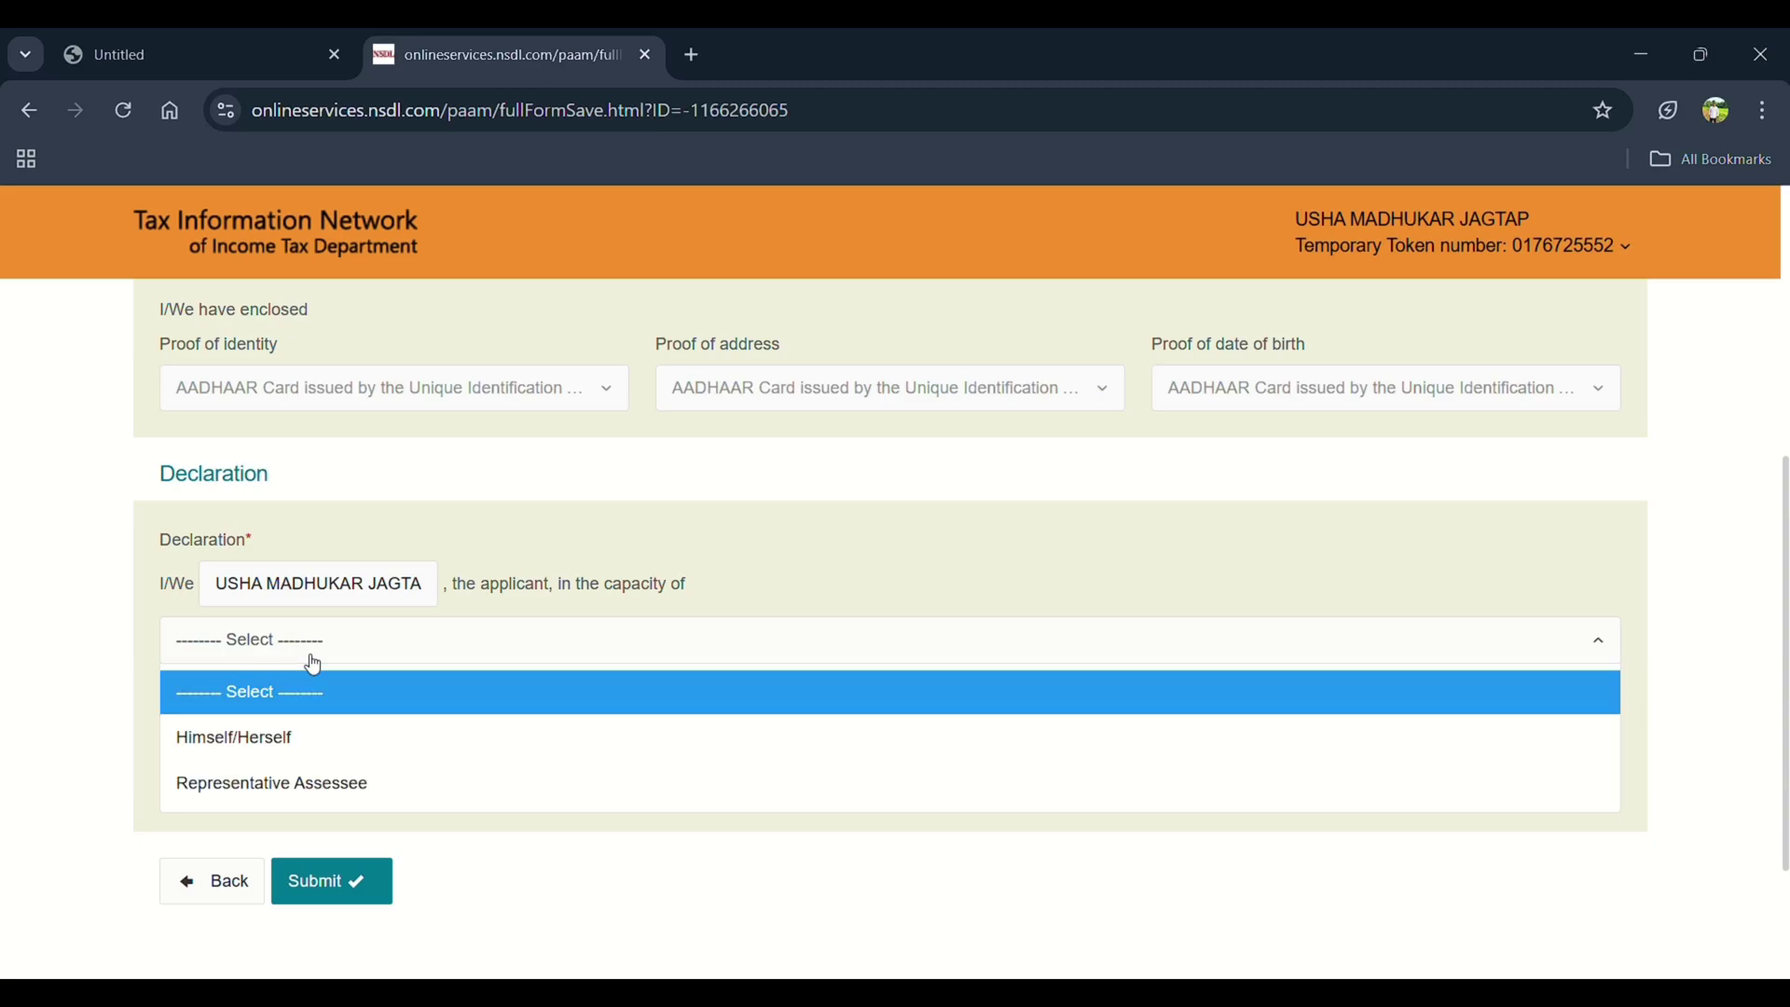
{"action": "left_click", "coordinate": [267, 737]}
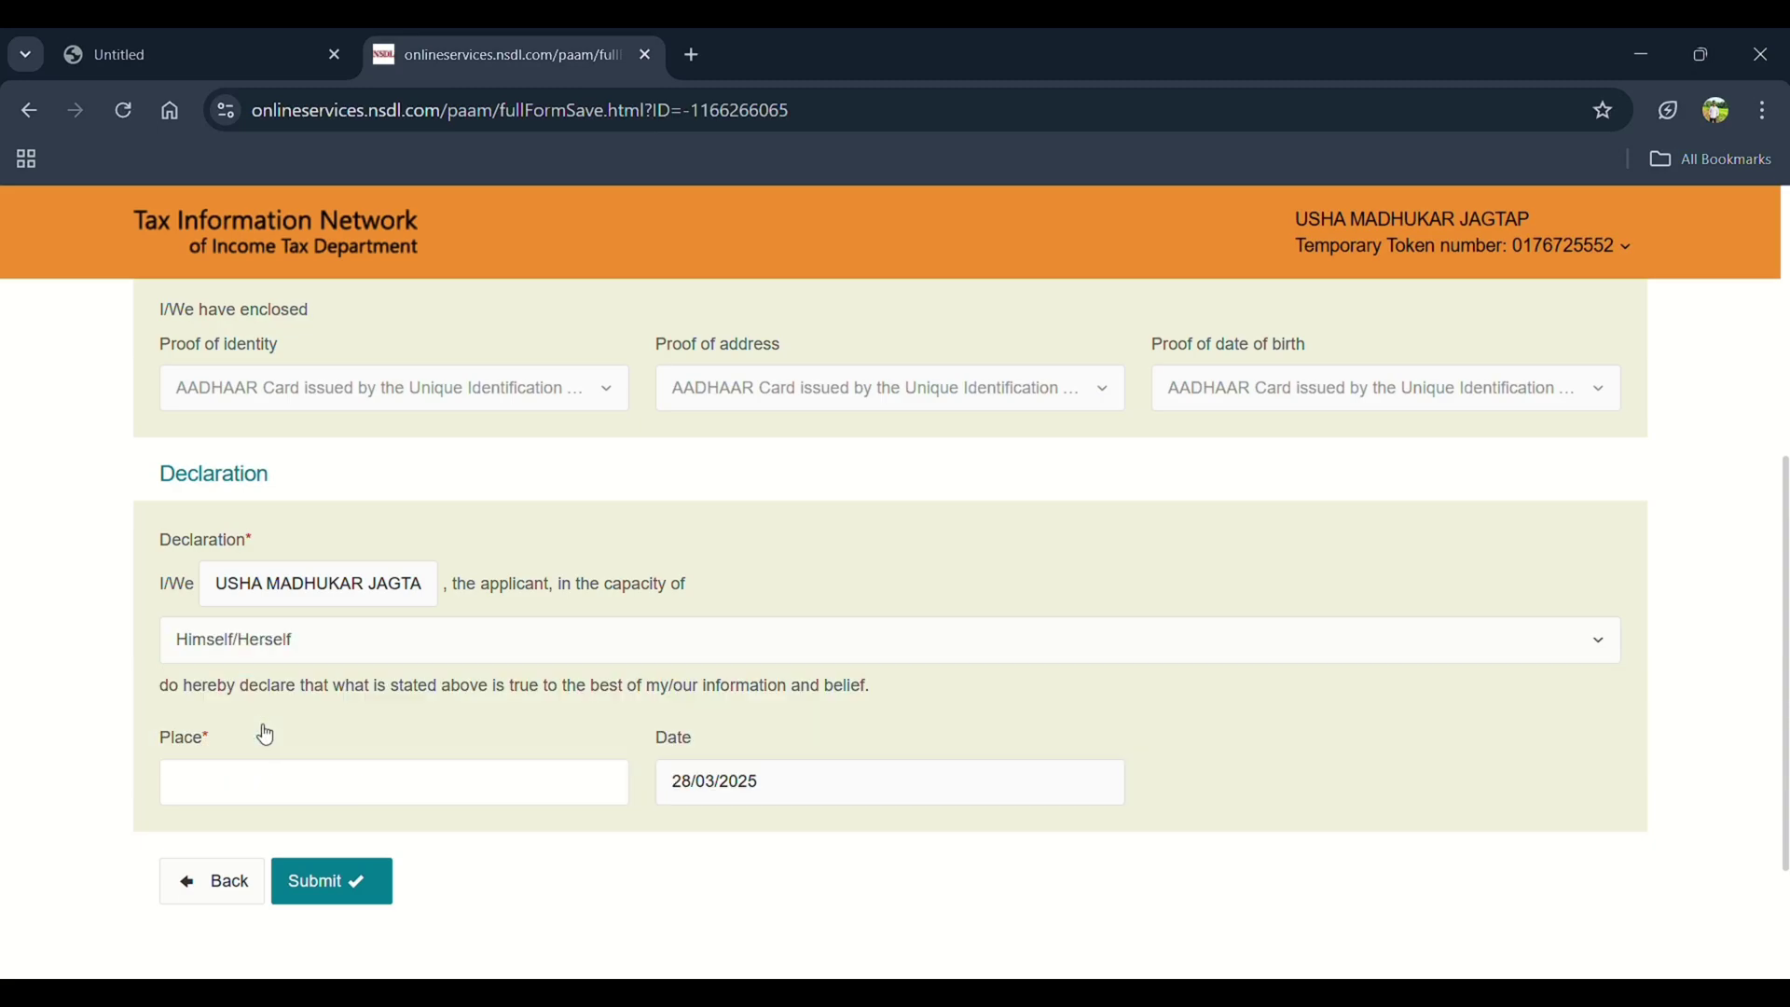
{"action": "left_click", "coordinate": [257, 787]}
{"action": "type", "text": "KARWAD"}
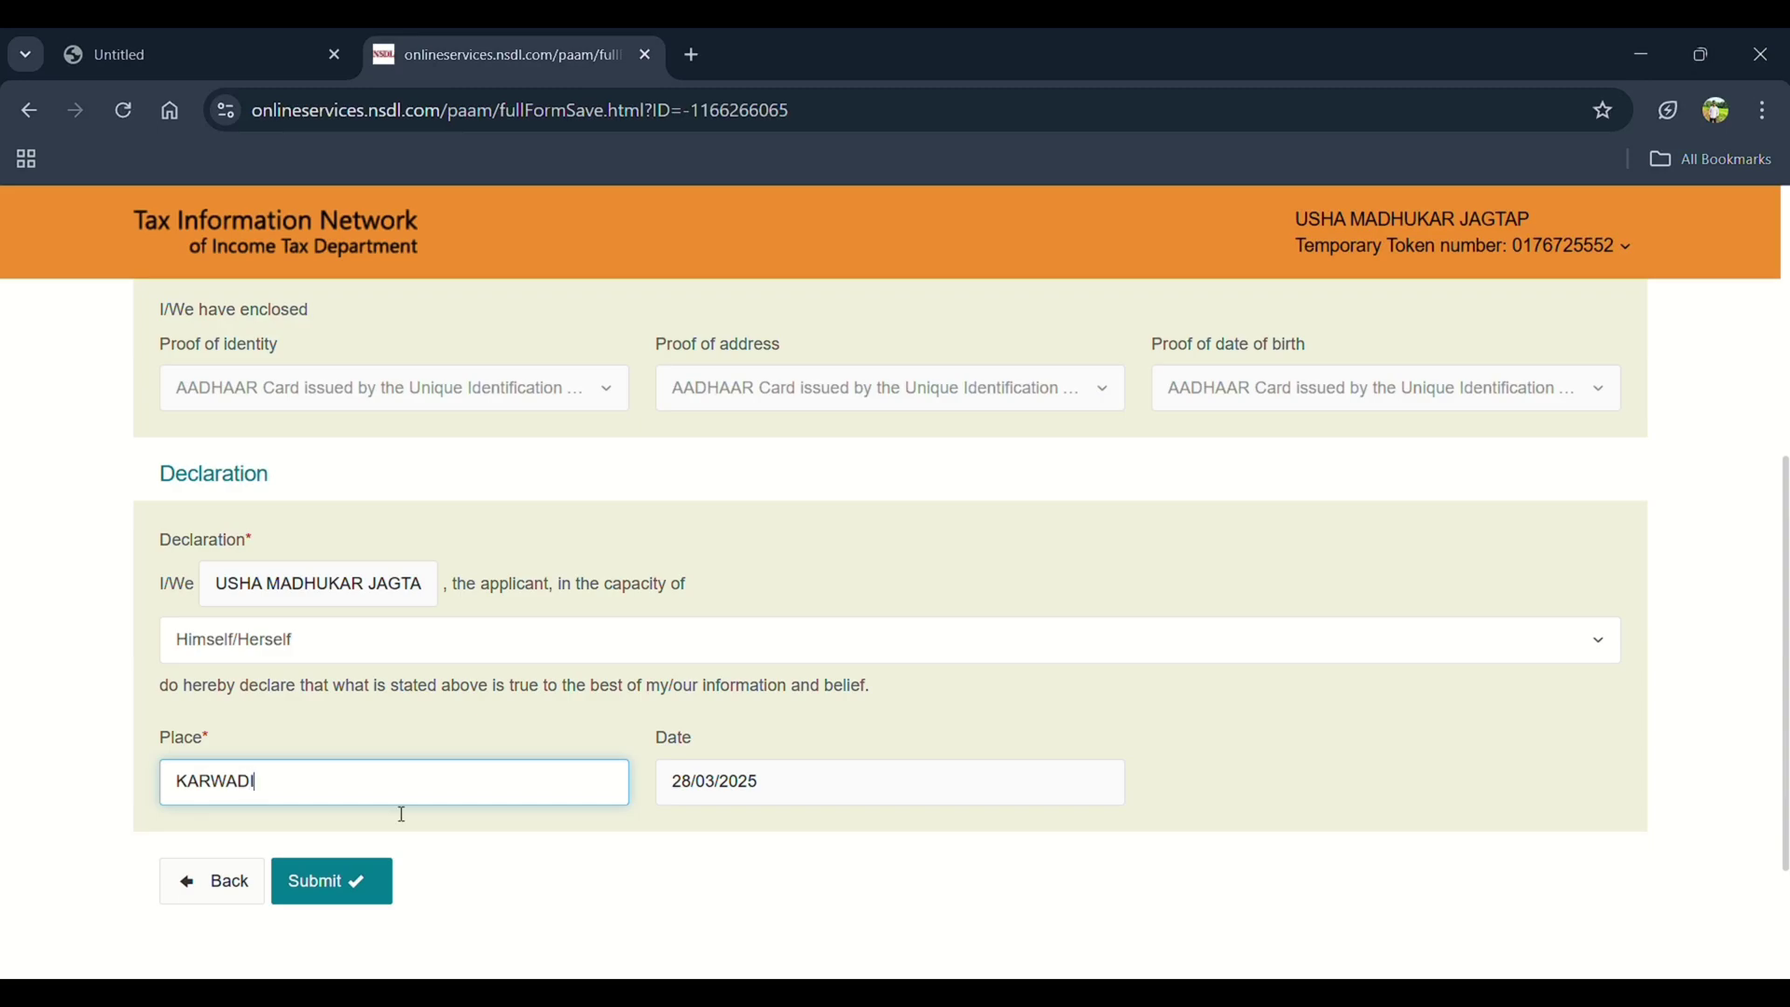
{"action": "type", "text": "I"}
{"action": "left_click", "coordinate": [360, 880]}
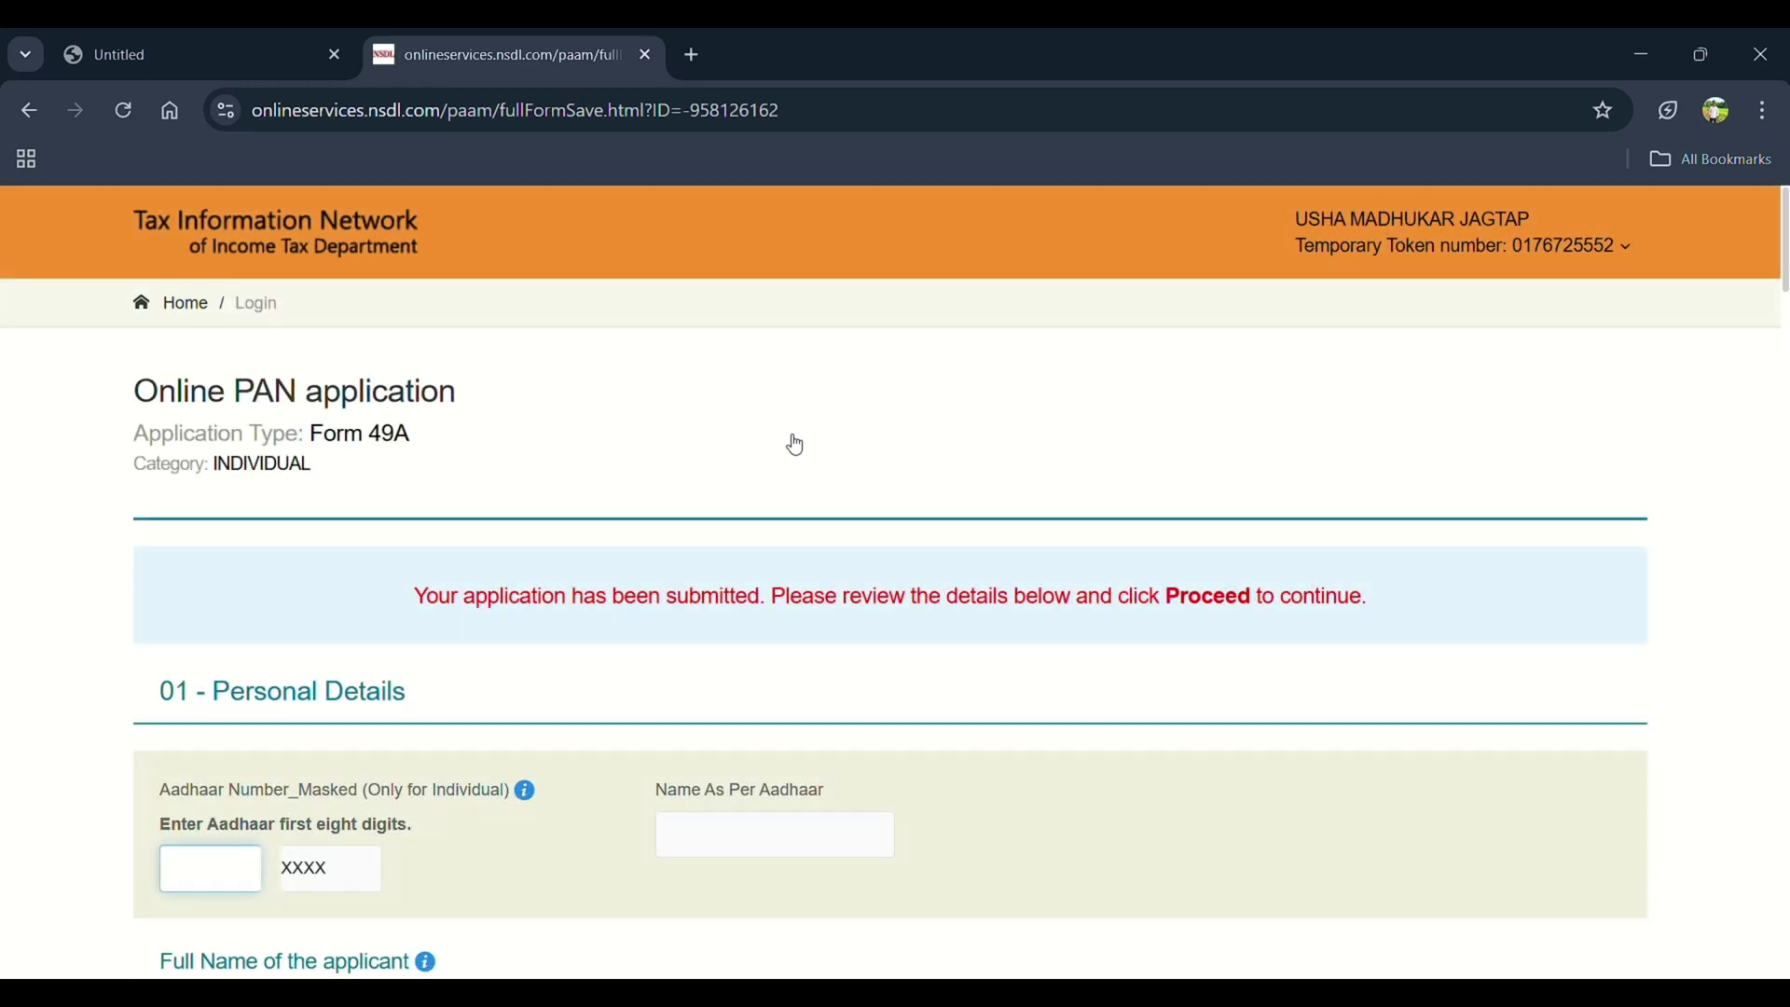
Enter the first eight digits of the applicant's Aadhaar number in the masked Aadhaar box
{"action": "scroll", "coordinate": [795, 444], "scroll_direction": "down", "scroll_amount": 4}
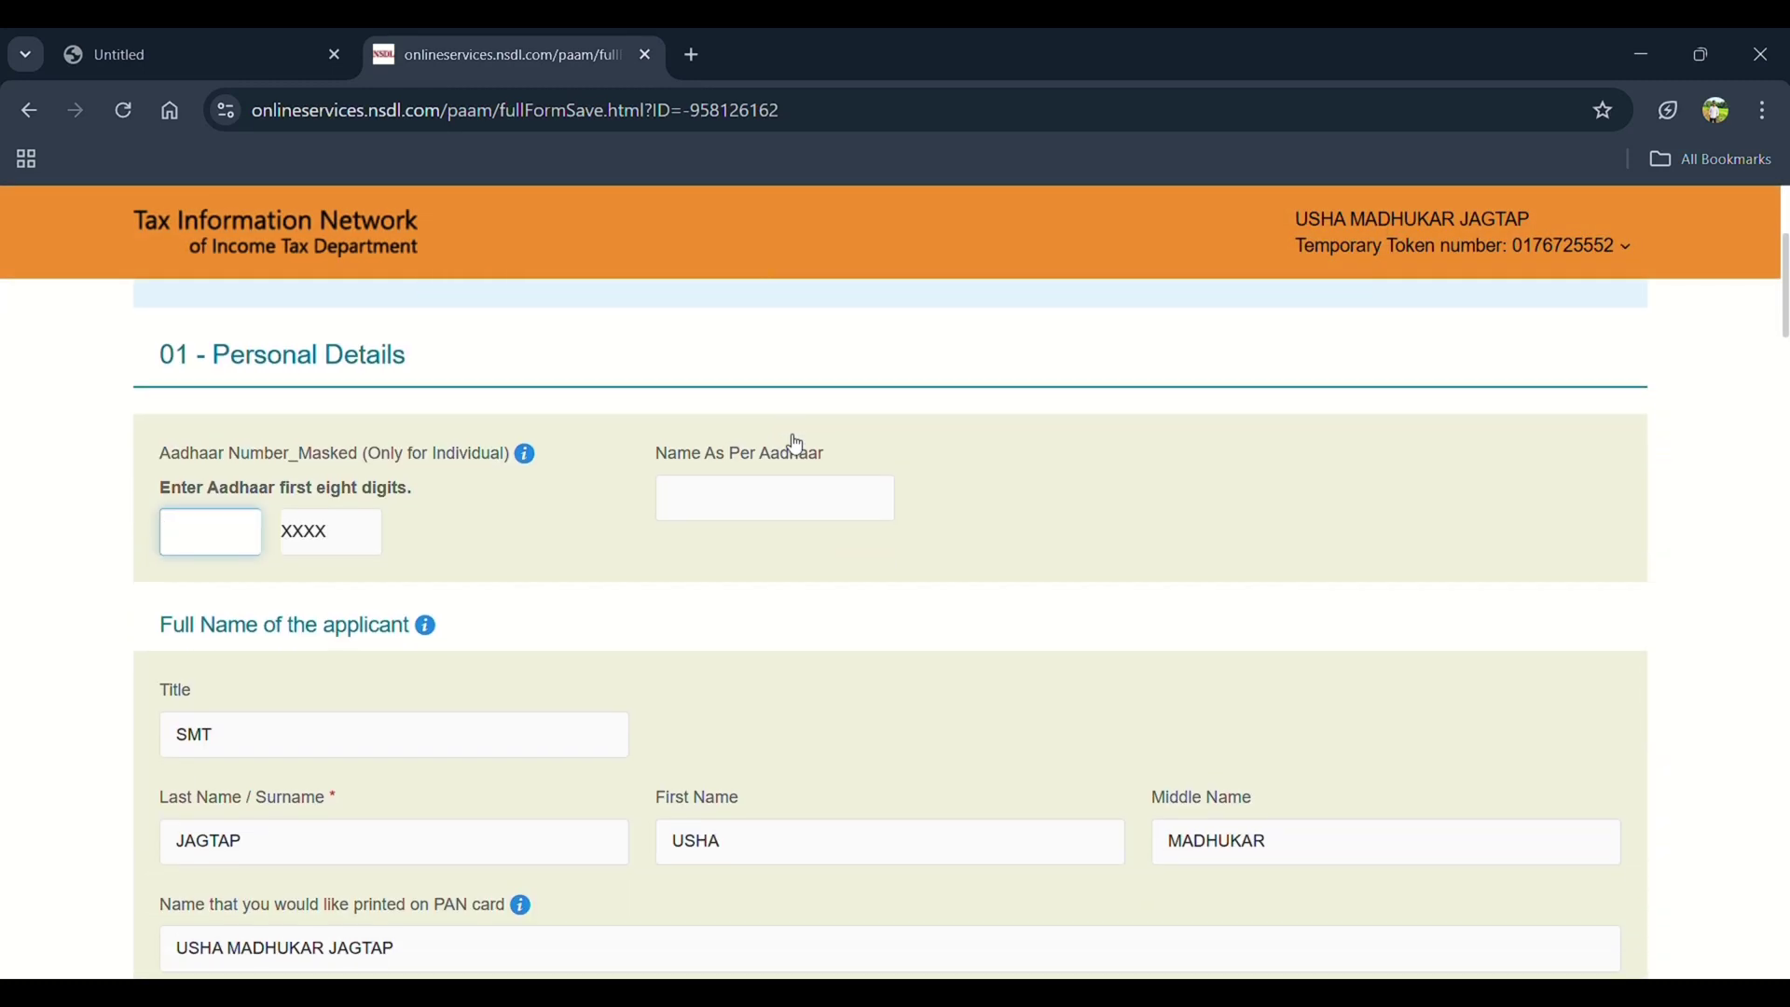
{"action": "left_click", "coordinate": [730, 513]}
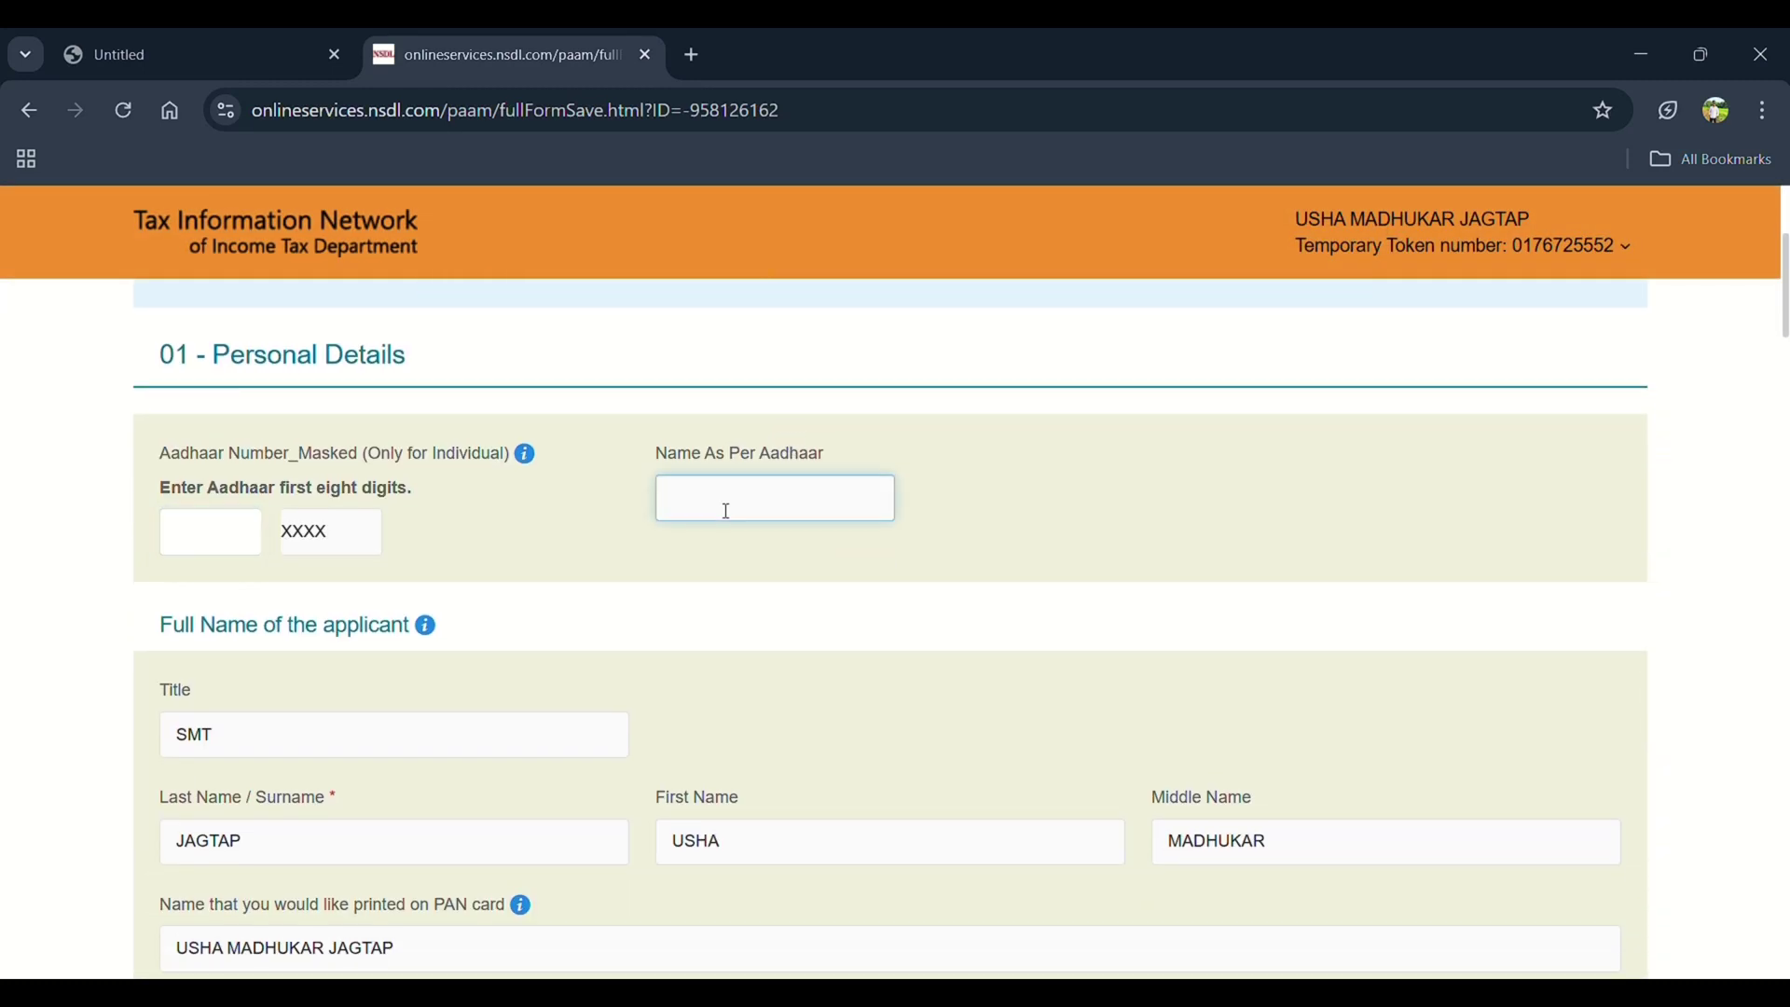
{"action": "left_click", "coordinate": [245, 529]}
{"action": "scroll", "coordinate": [639, 348], "scroll_direction": "down", "scroll_amount": 2}
{"action": "scroll", "coordinate": [639, 348], "scroll_direction": "up", "scroll_amount": 1}
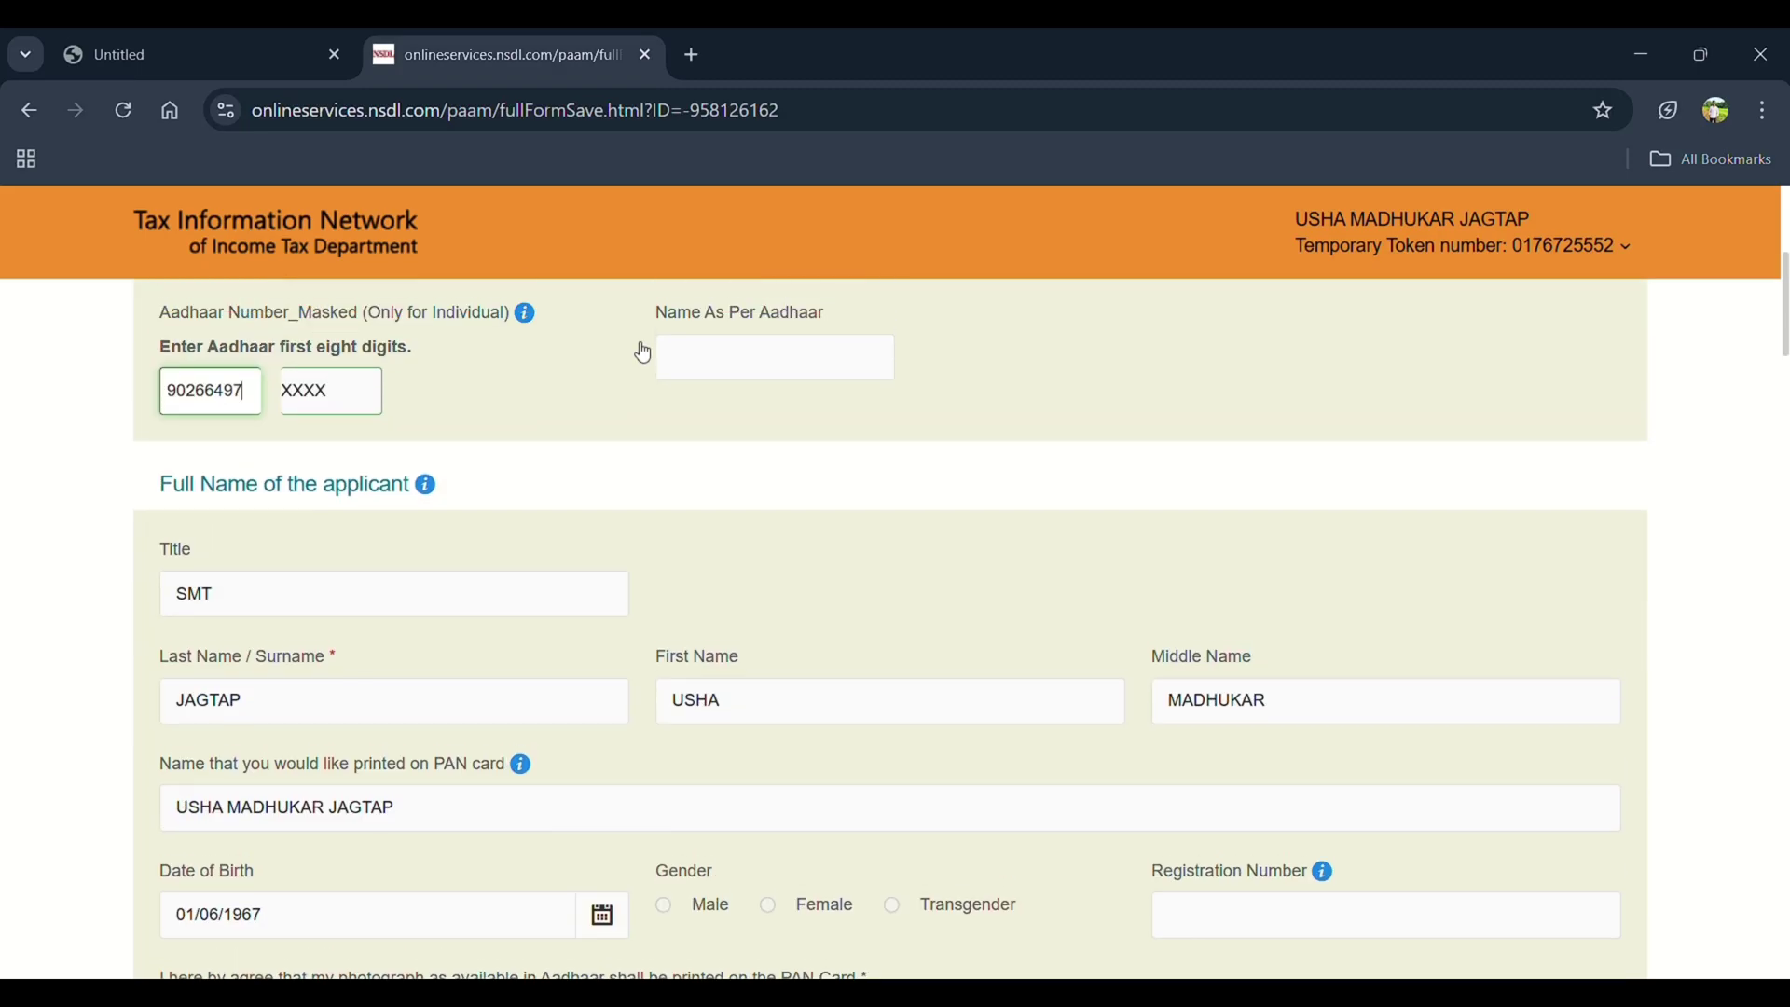
{"action": "left_click", "coordinate": [749, 347]}
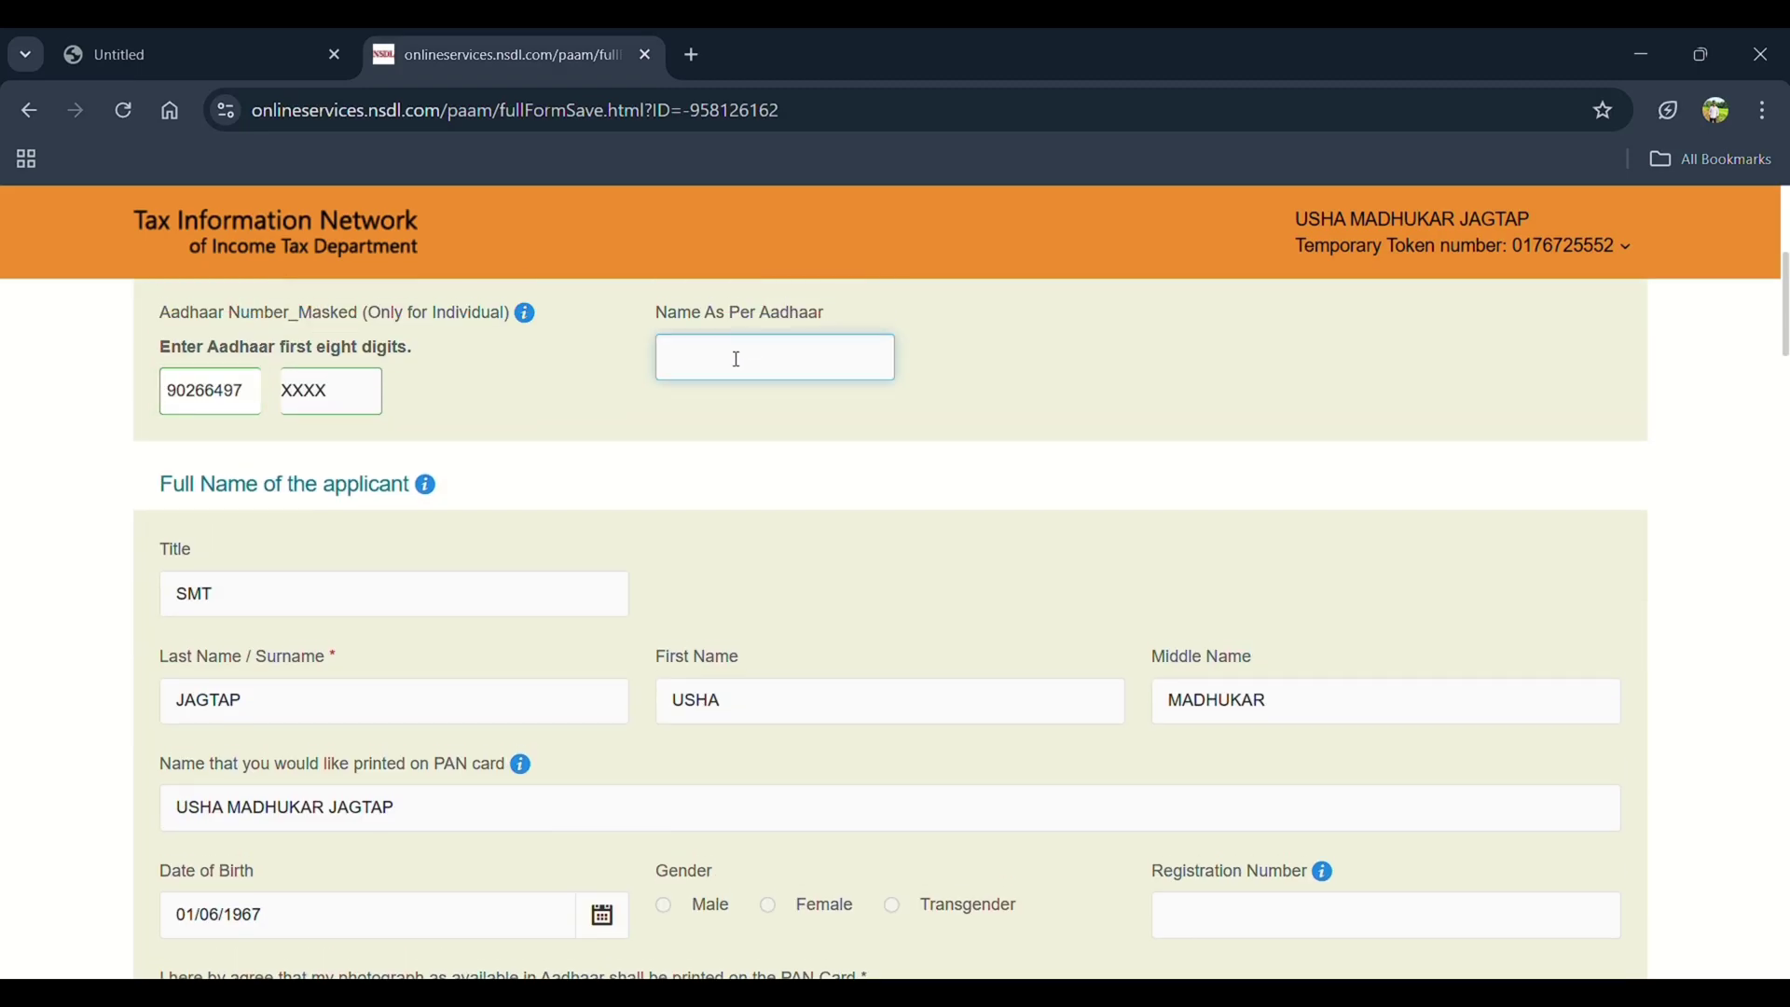
Look over the completed review page and proceed to the payment page
{"action": "scroll", "coordinate": [1077, 664], "scroll_direction": "down", "scroll_amount": 20}
{"action": "scroll", "coordinate": [1079, 664], "scroll_direction": "up", "scroll_amount": 5}
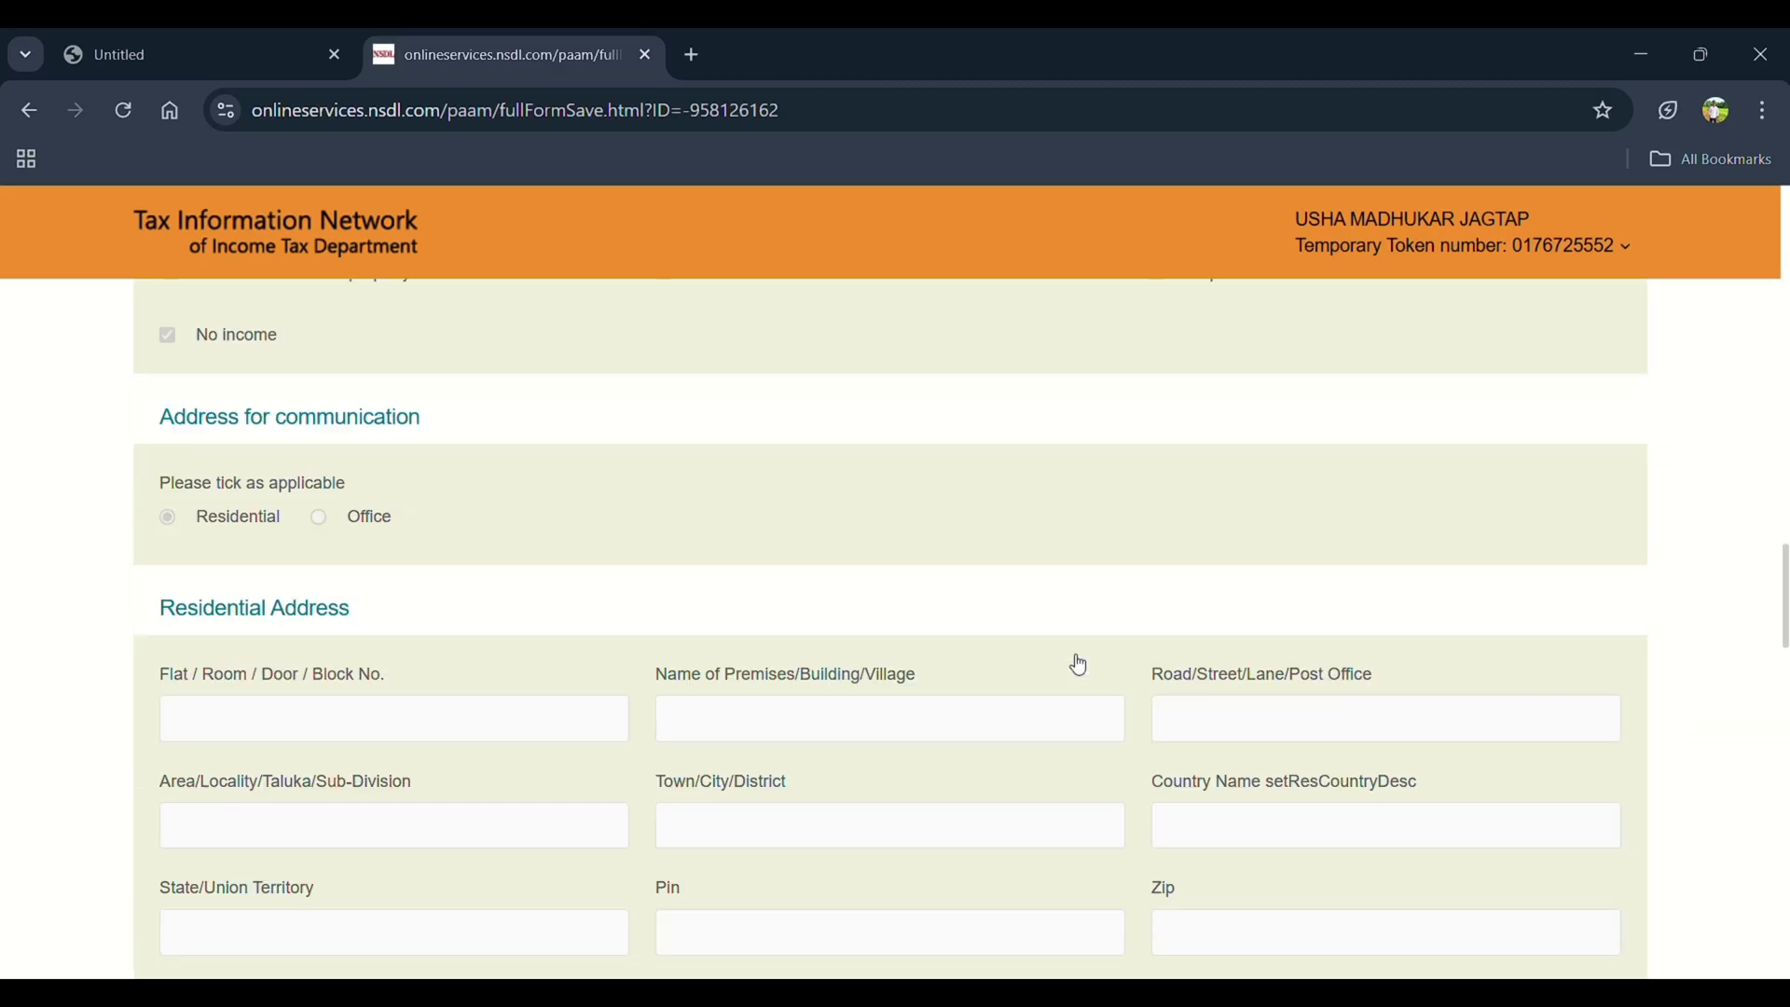
{"action": "scroll", "coordinate": [1080, 665], "scroll_direction": "up", "scroll_amount": 3}
{"action": "scroll", "coordinate": [1079, 664], "scroll_direction": "down", "scroll_amount": 10}
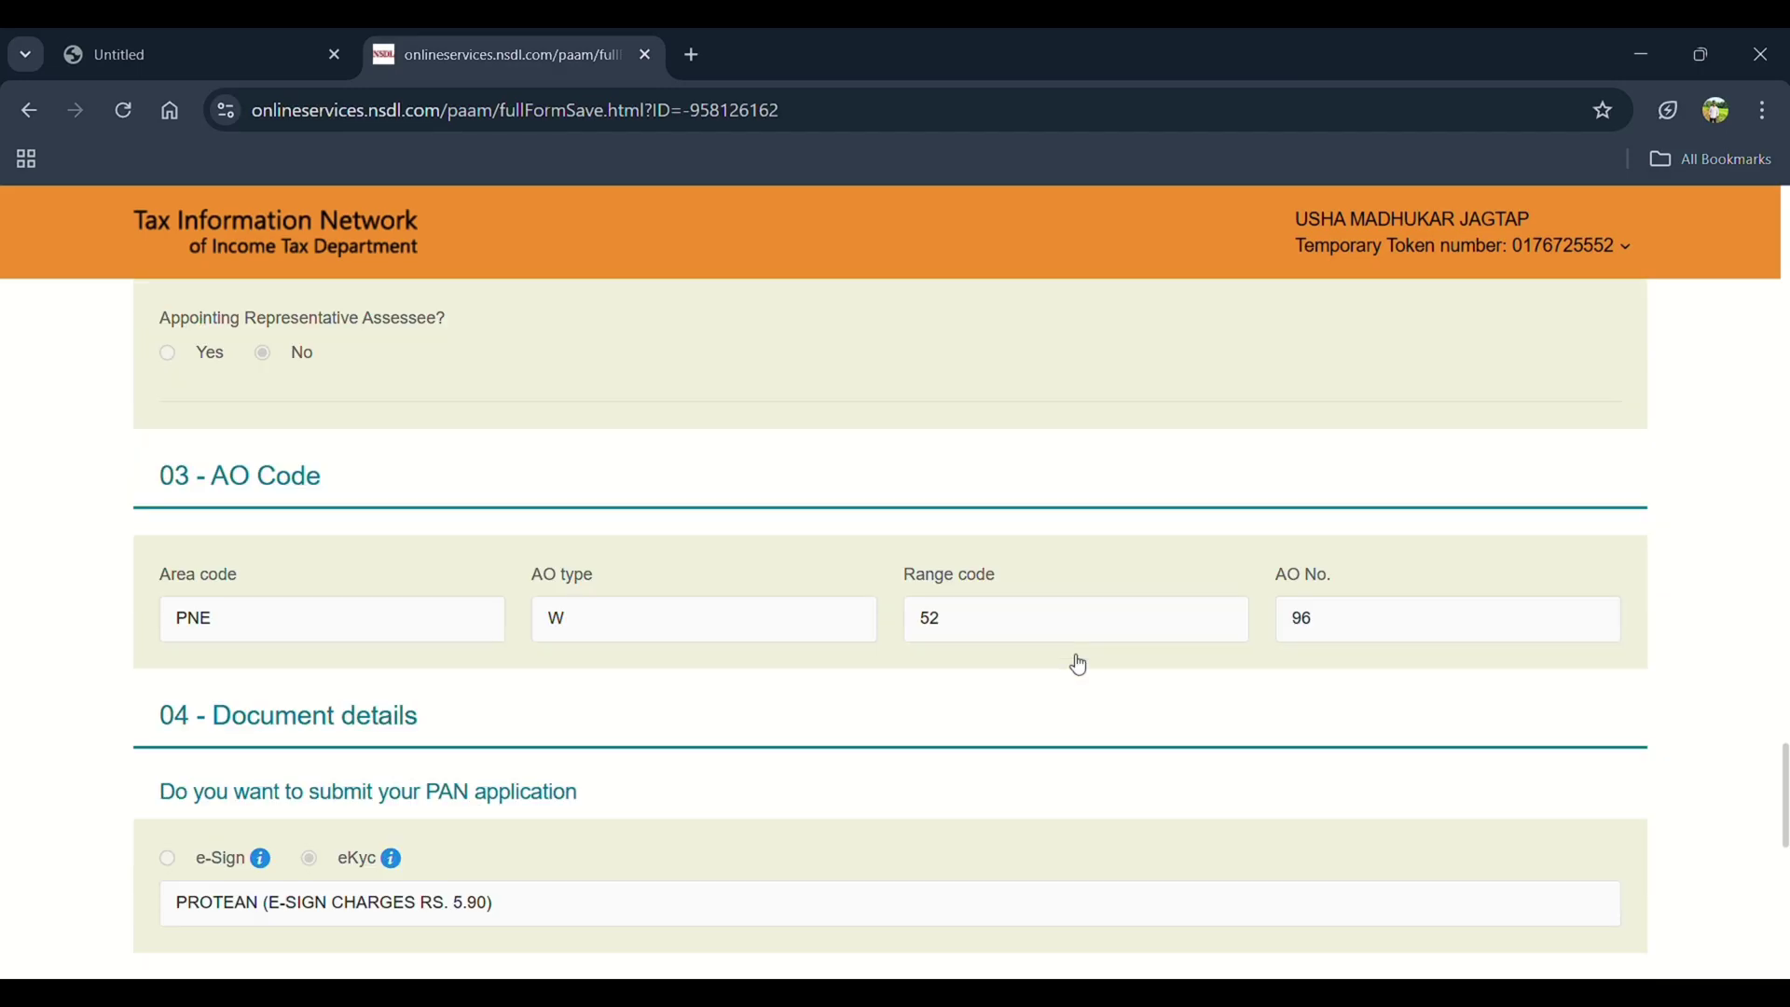
{"action": "scroll", "coordinate": [1079, 664], "scroll_direction": "down", "scroll_amount": 9}
{"action": "scroll", "coordinate": [1077, 662], "scroll_direction": "up", "scroll_amount": 1}
{"action": "left_click", "coordinate": [344, 751]}
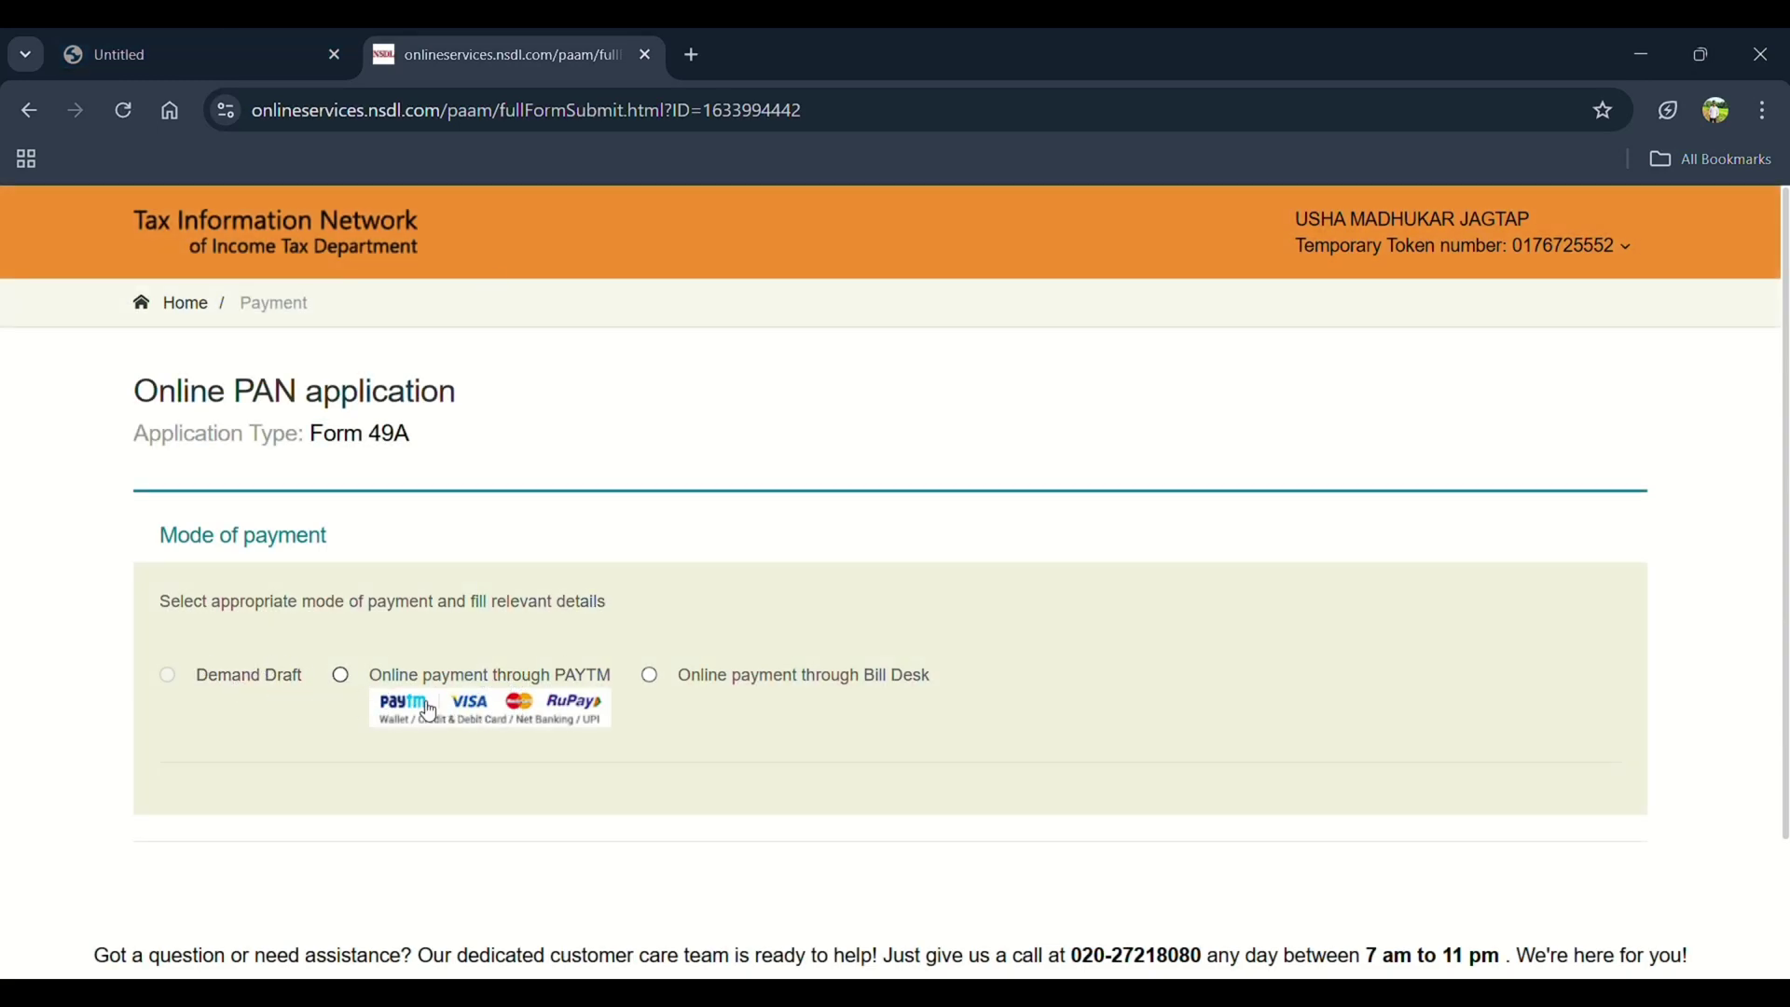
Select 'Online payment through PAYTM', agree to the terms of service, and proceed to payment
{"action": "left_click", "coordinate": [343, 676]}
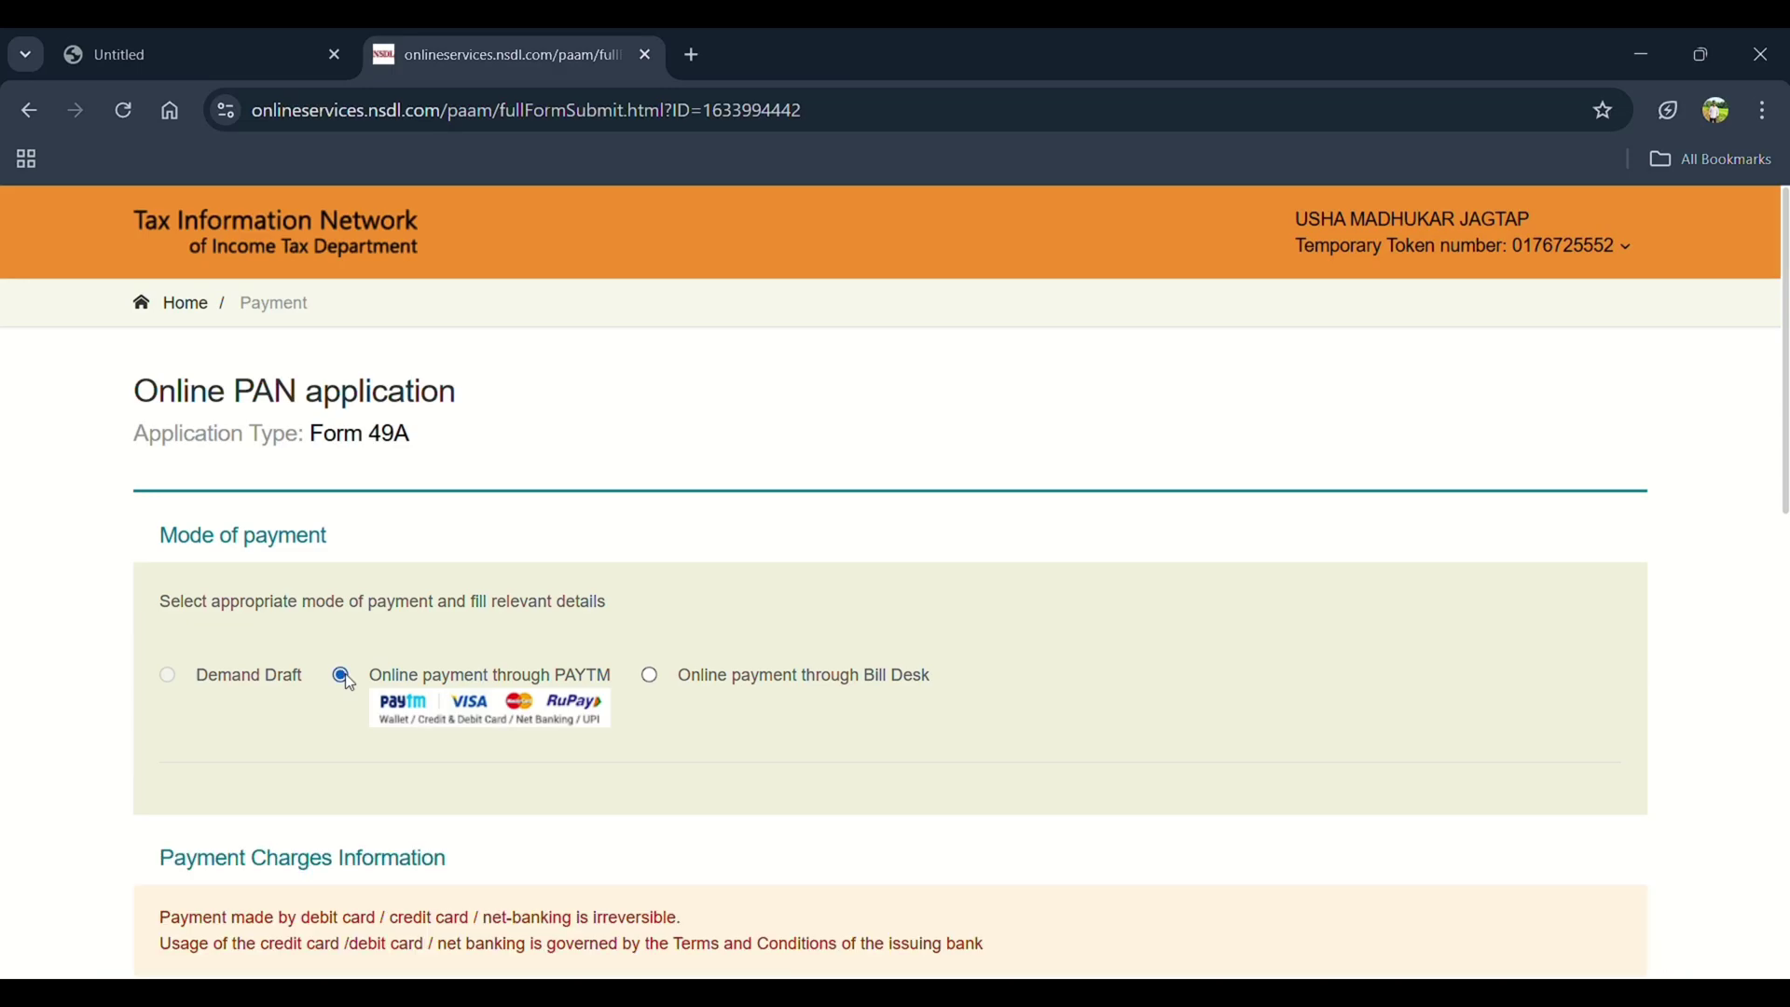
{"action": "scroll", "coordinate": [350, 683], "scroll_direction": "down", "scroll_amount": 10}
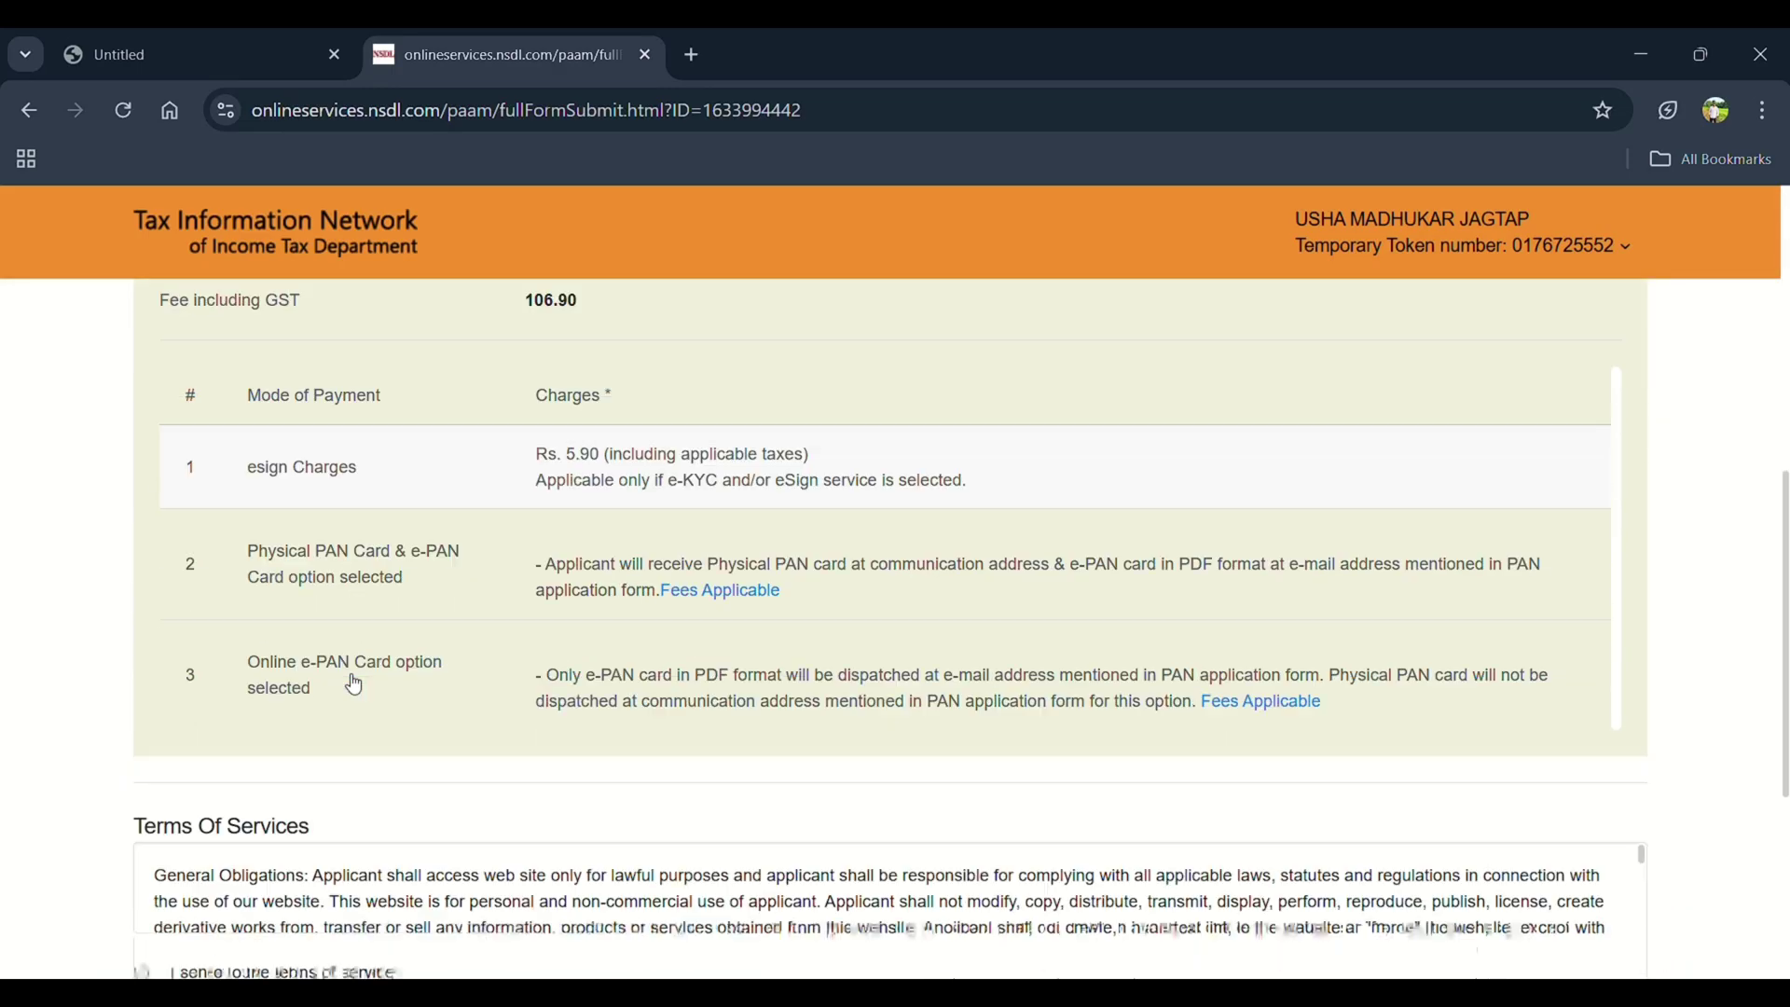
{"action": "scroll", "coordinate": [354, 685], "scroll_direction": "down", "scroll_amount": 3}
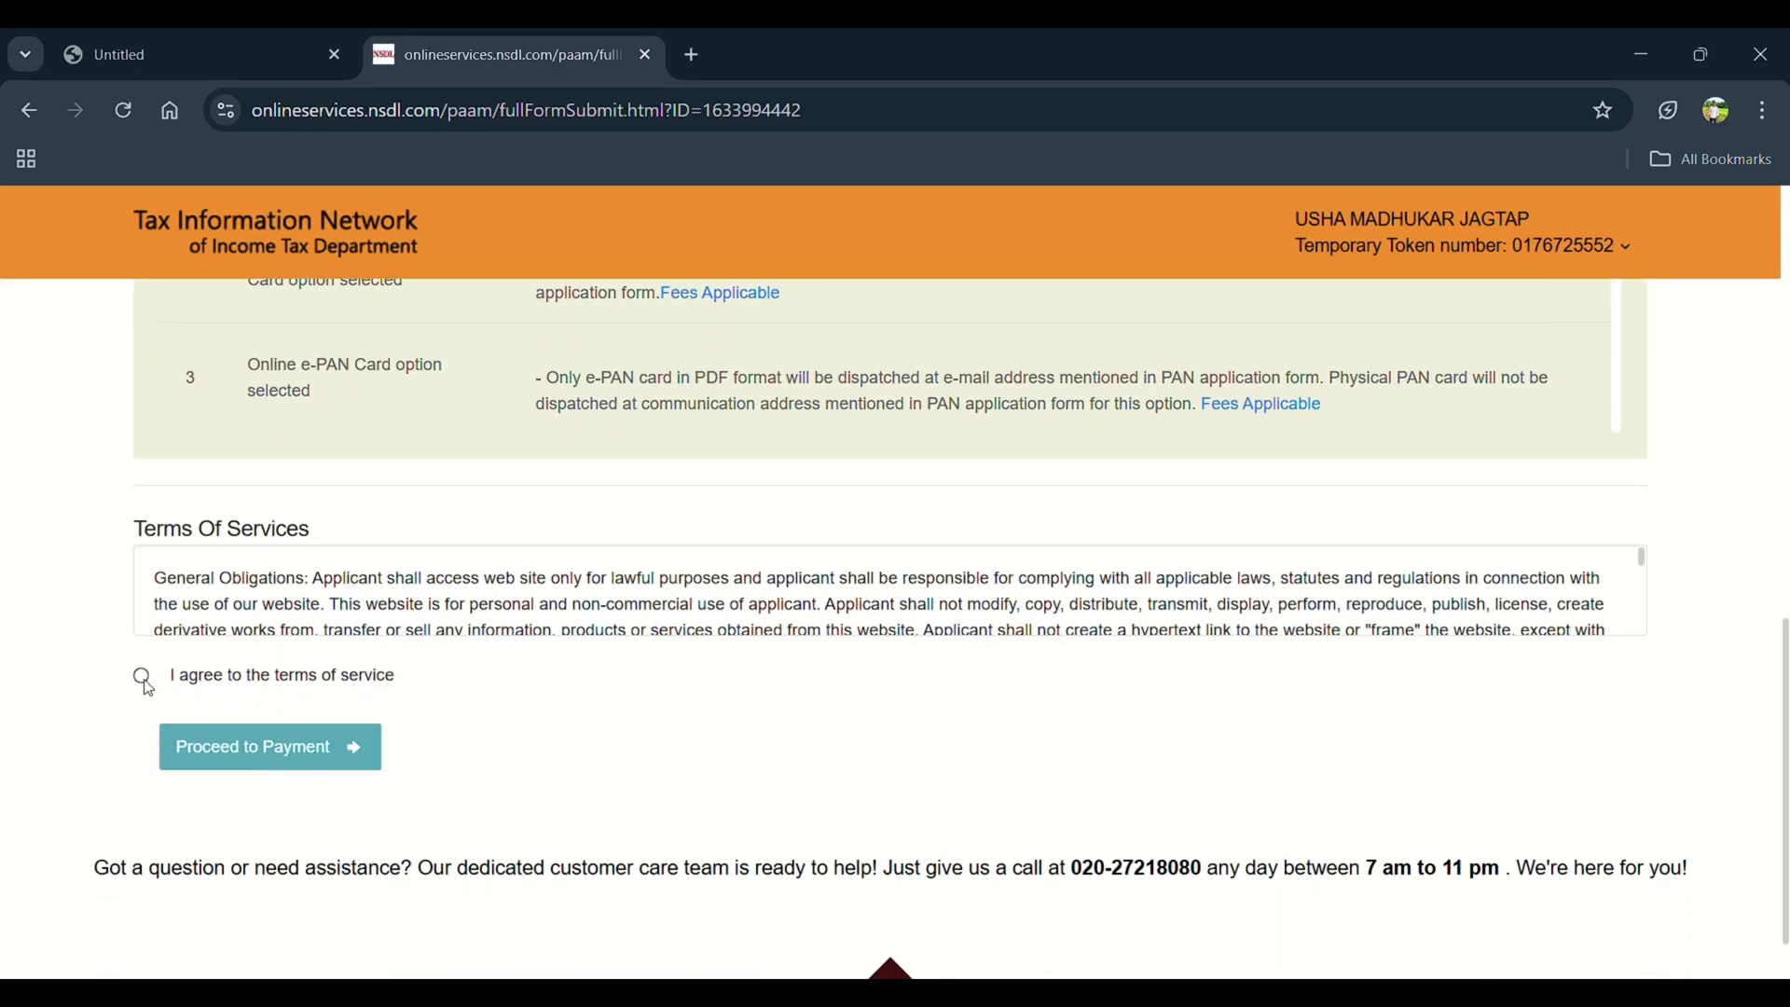
{"action": "left_click", "coordinate": [143, 679]}
{"action": "left_click", "coordinate": [250, 748]}
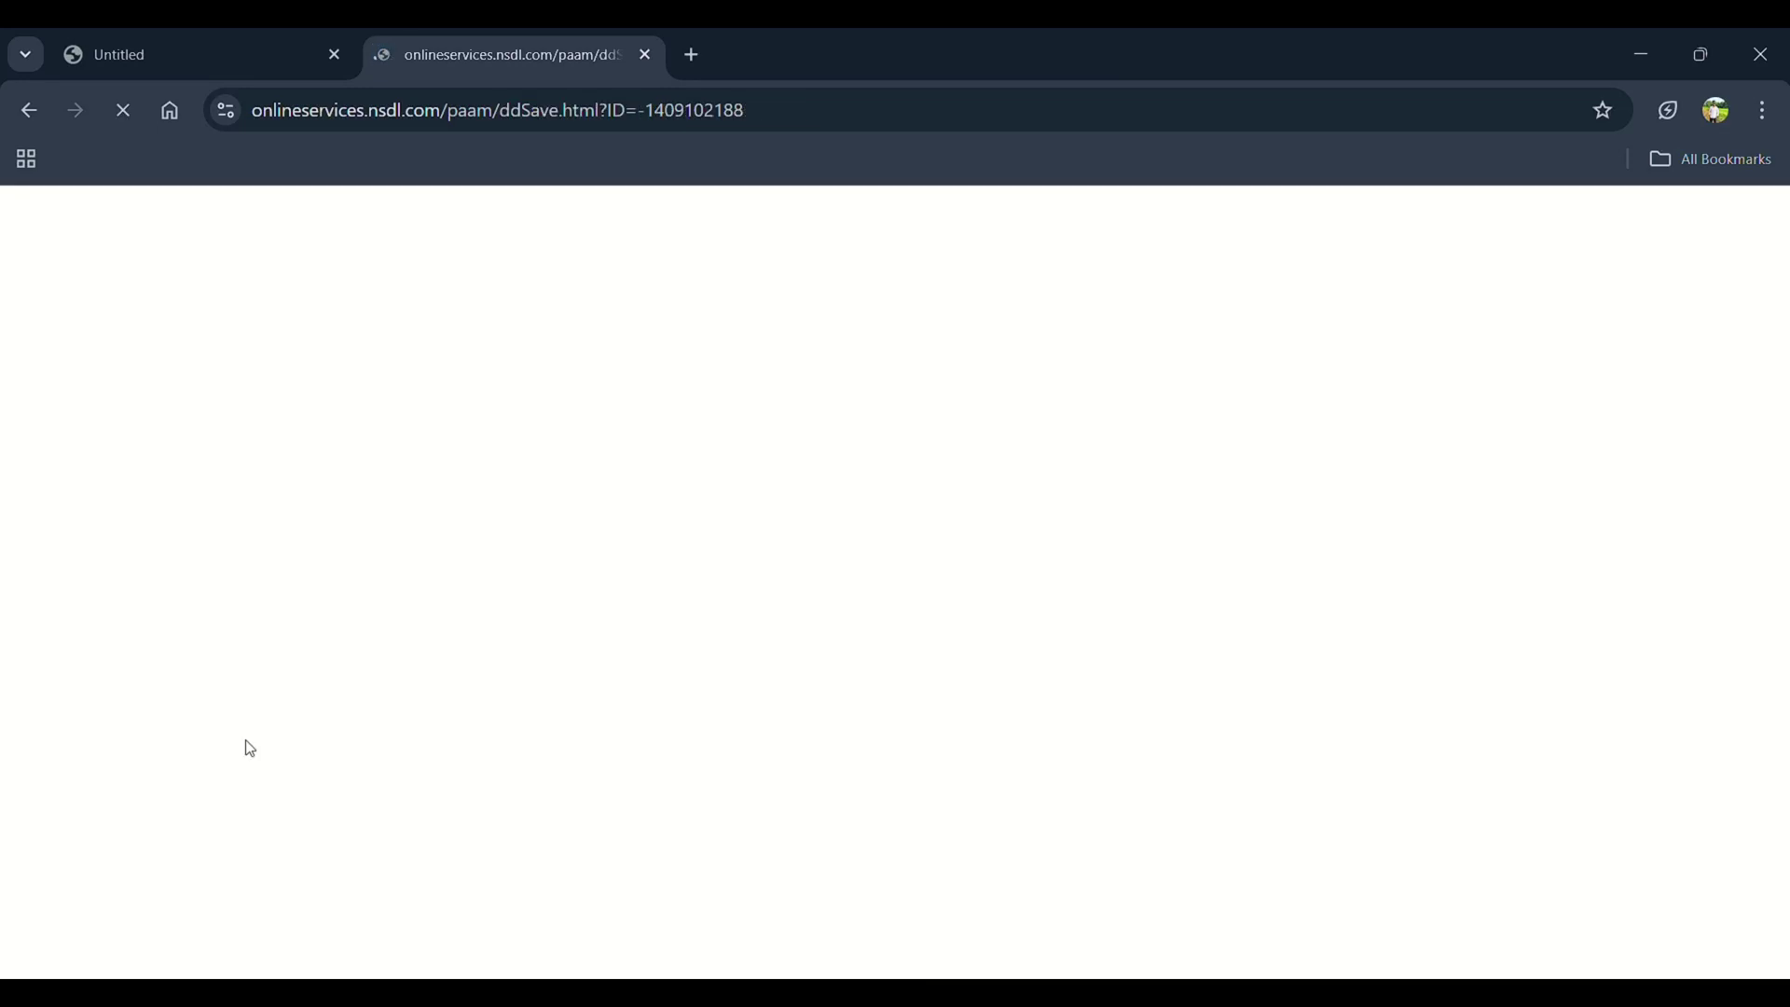
Confirm the 106.90 PAYTM payment and continue once the receipt shows SUCCESS
{"action": "scroll", "coordinate": [143, 719], "scroll_direction": "down", "scroll_amount": 2}
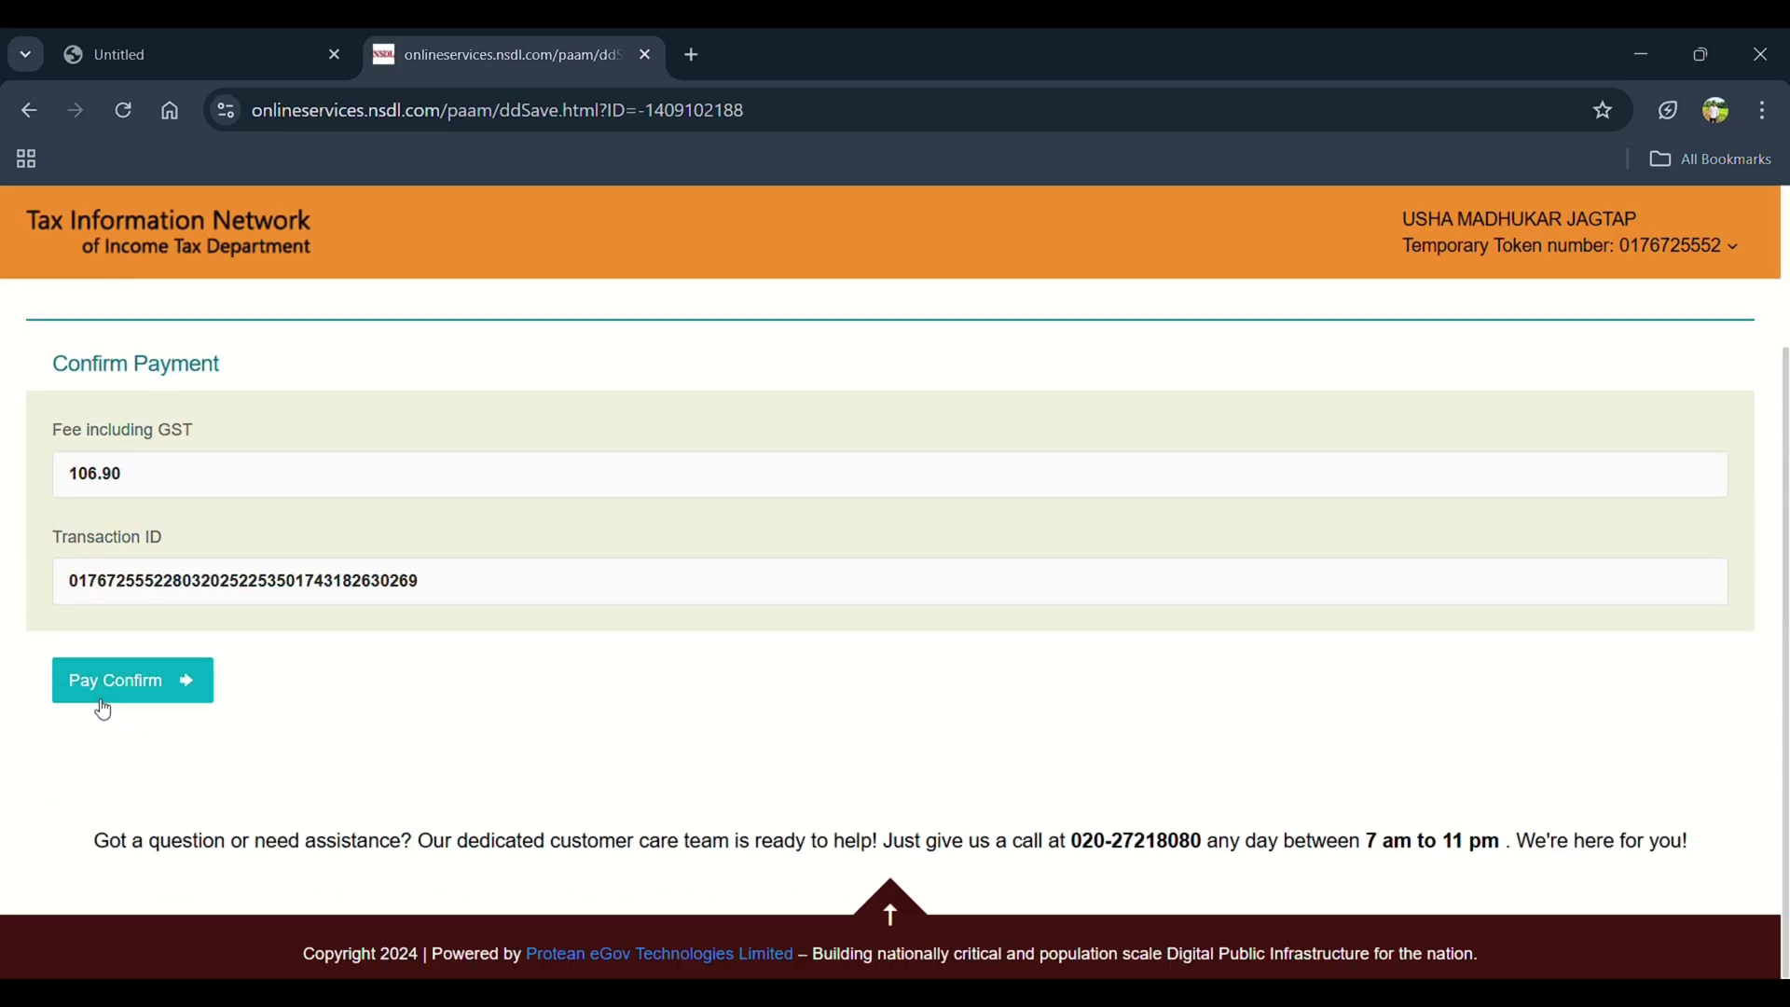
{"action": "left_click", "coordinate": [97, 702]}
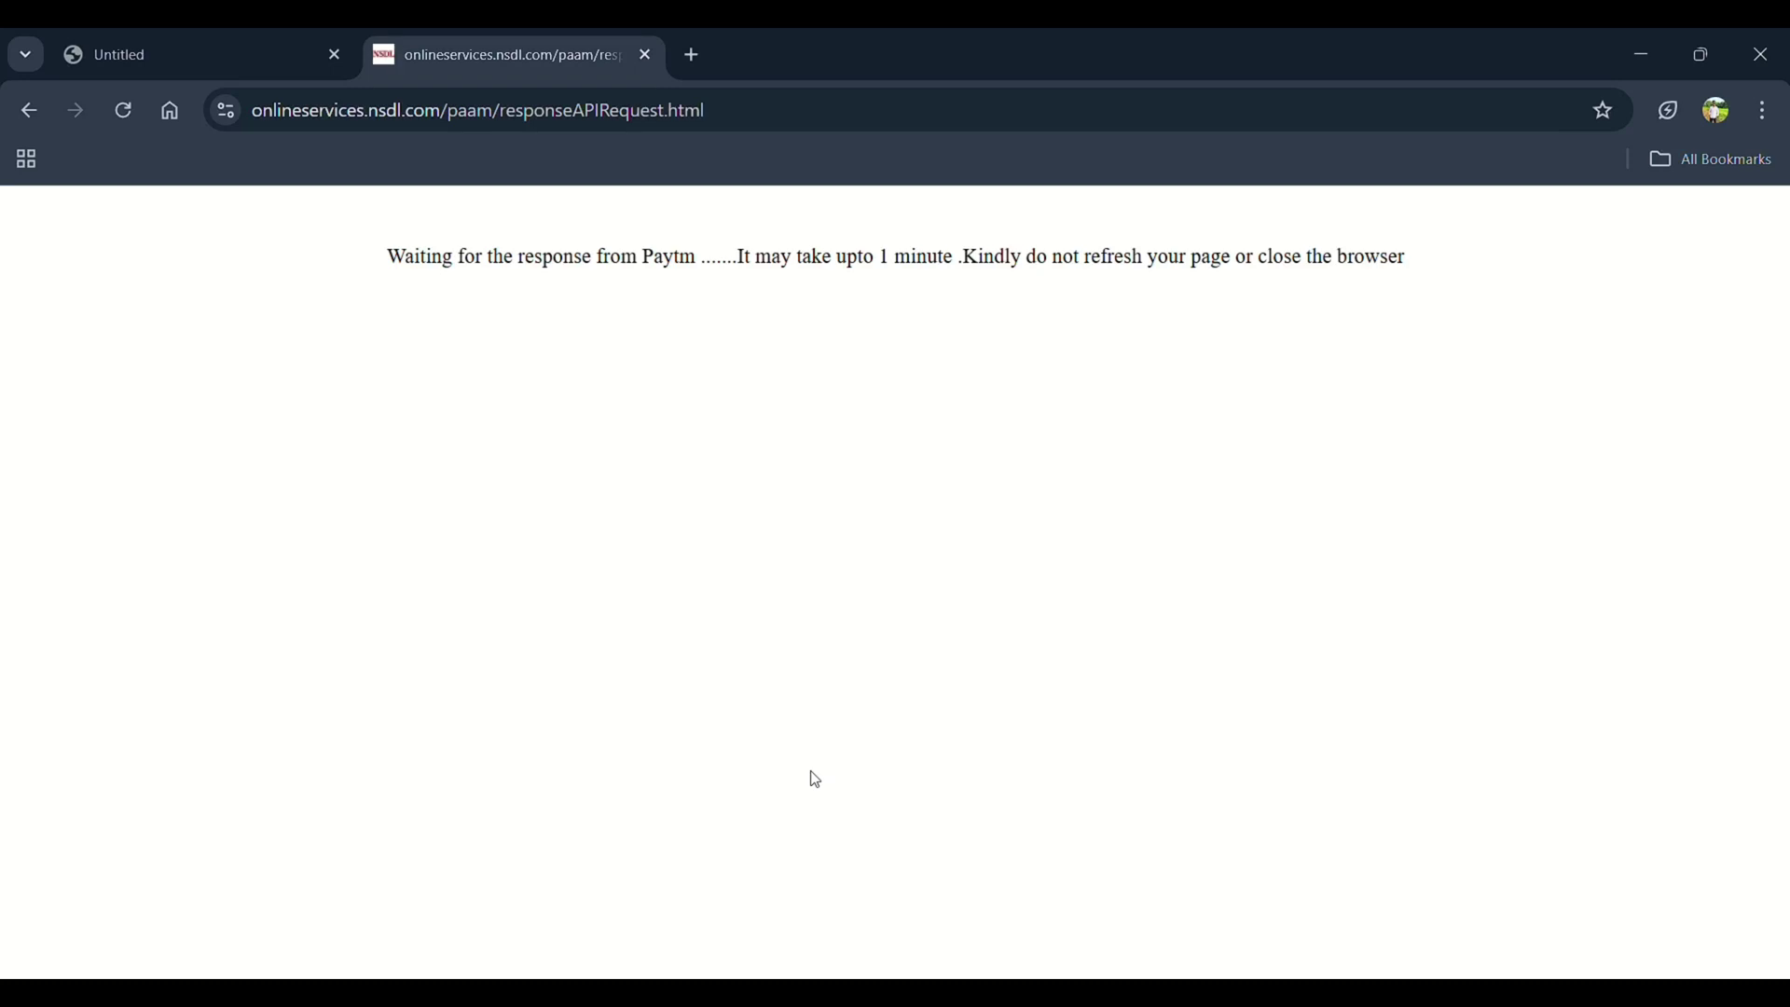
{"action": "triple_click", "coordinate": [1413, 271]}
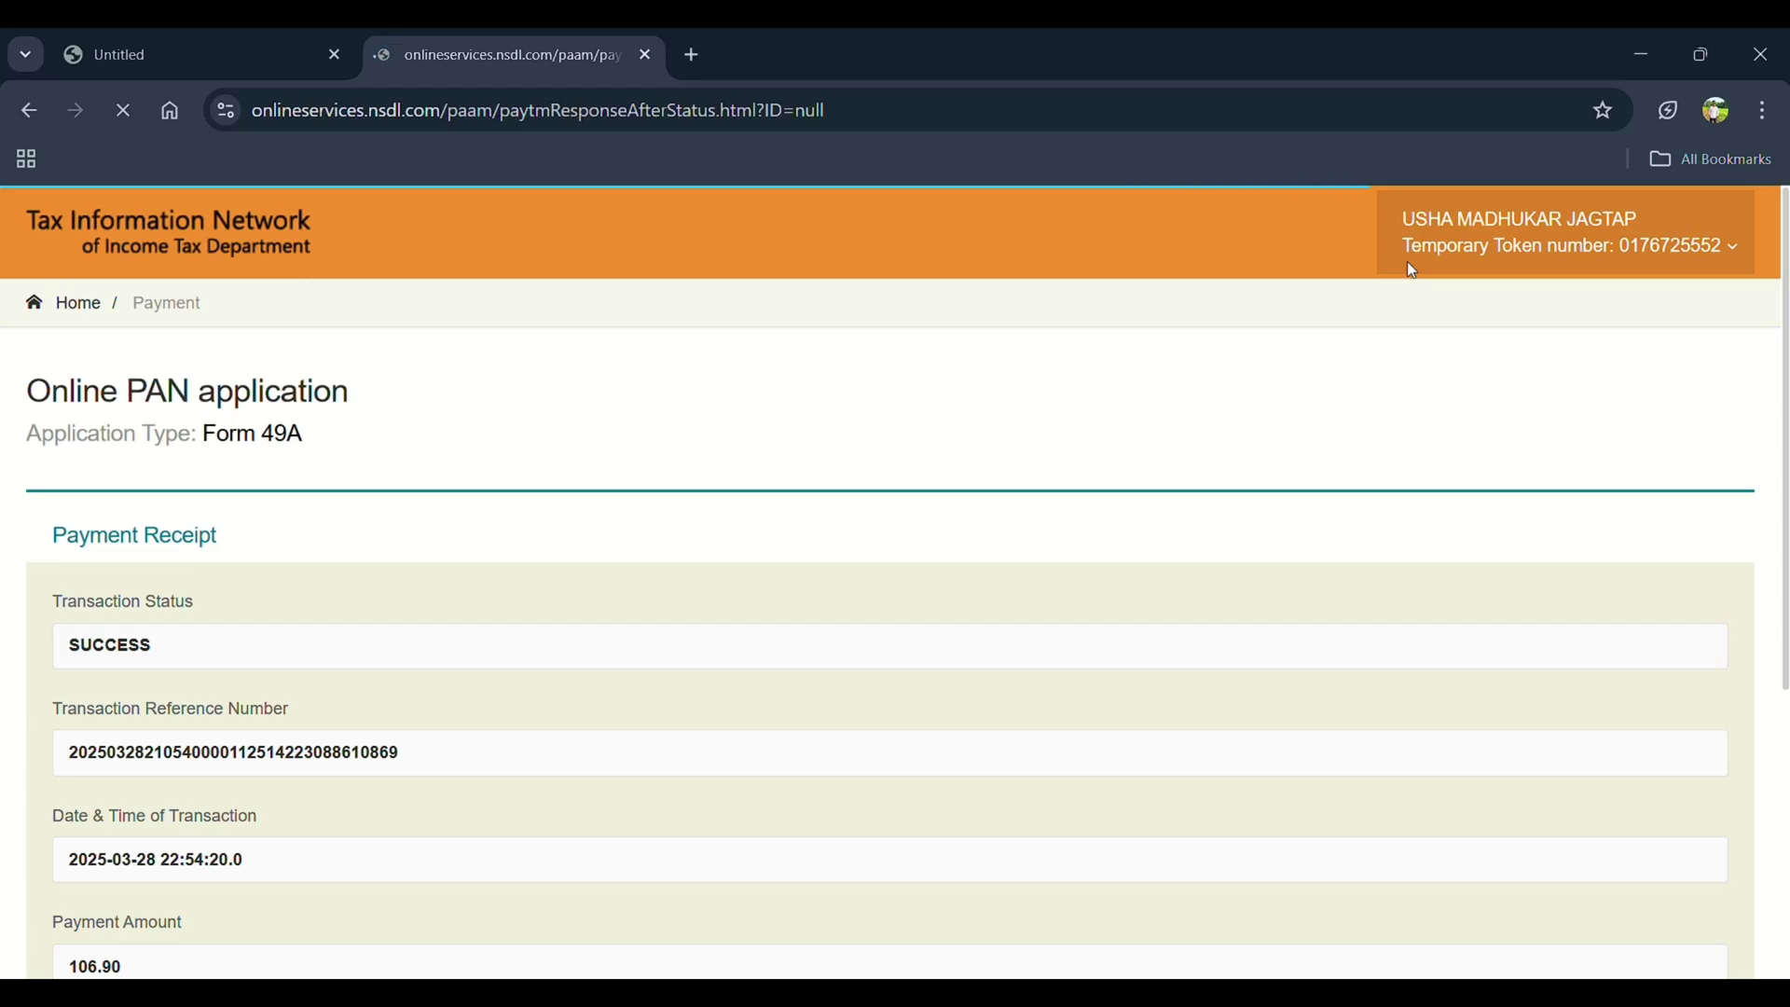
{"action": "scroll", "coordinate": [1413, 379], "scroll_direction": "down", "scroll_amount": 4}
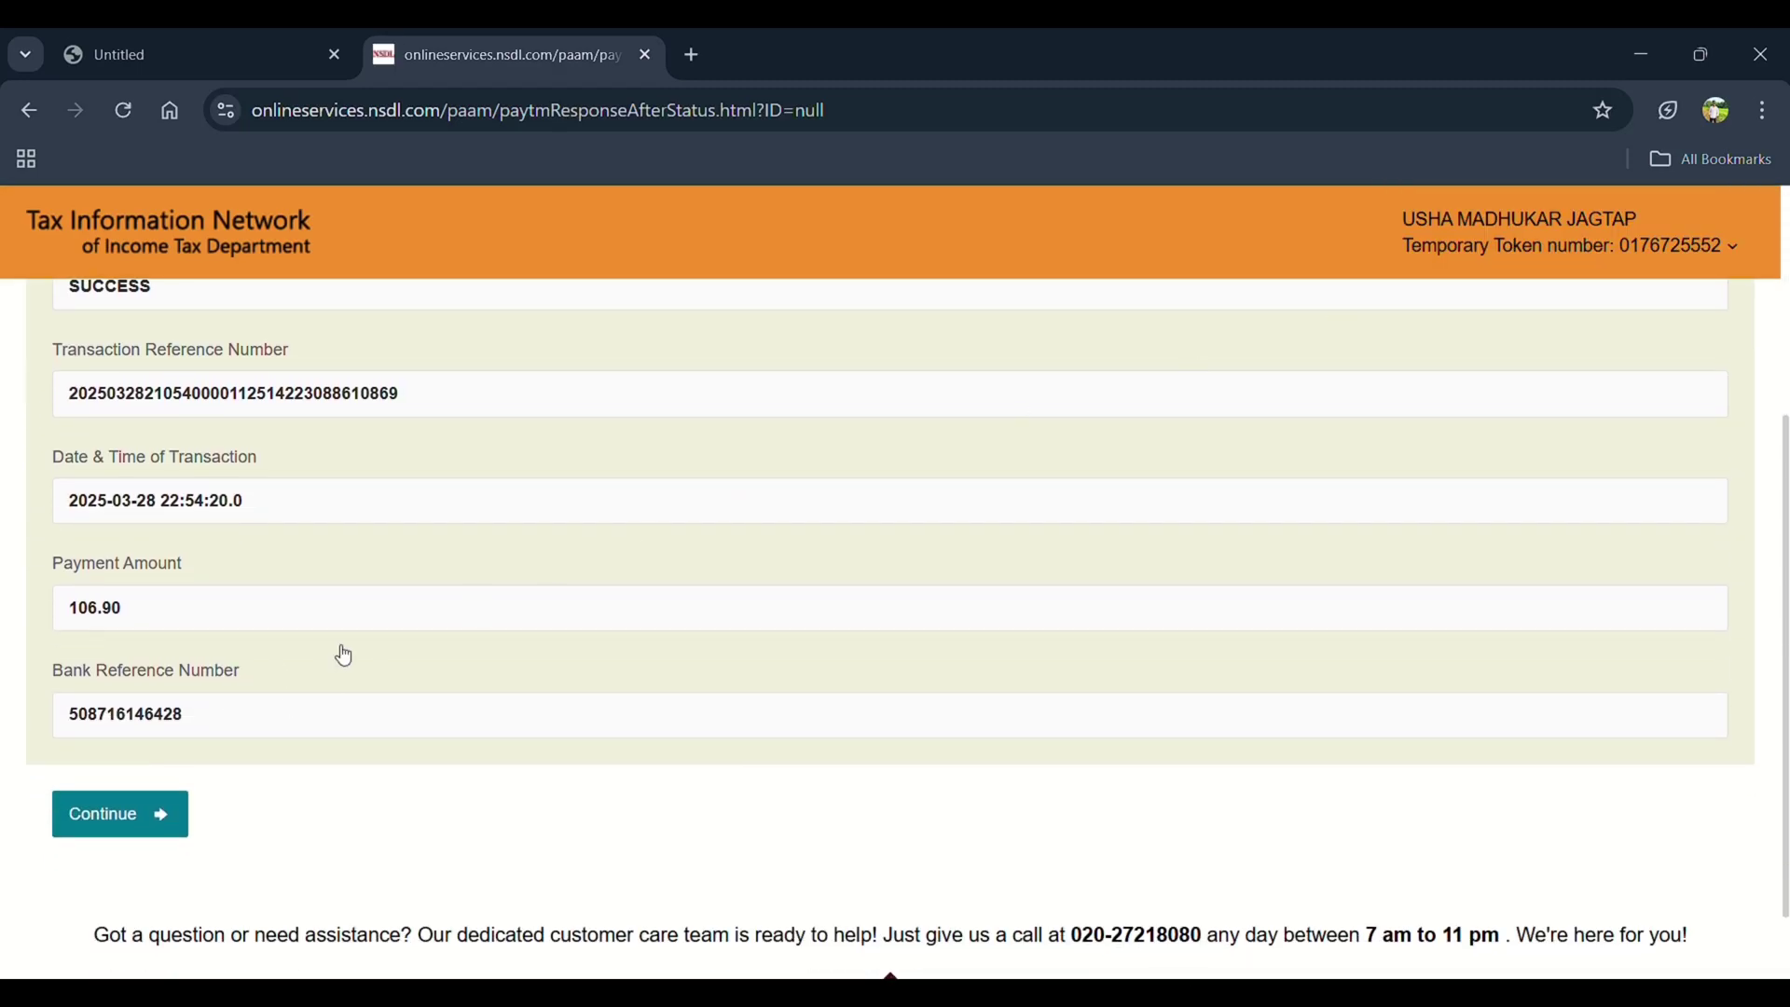
{"action": "scroll", "coordinate": [344, 655], "scroll_direction": "down", "scroll_amount": 1}
{"action": "left_click", "coordinate": [122, 736]}
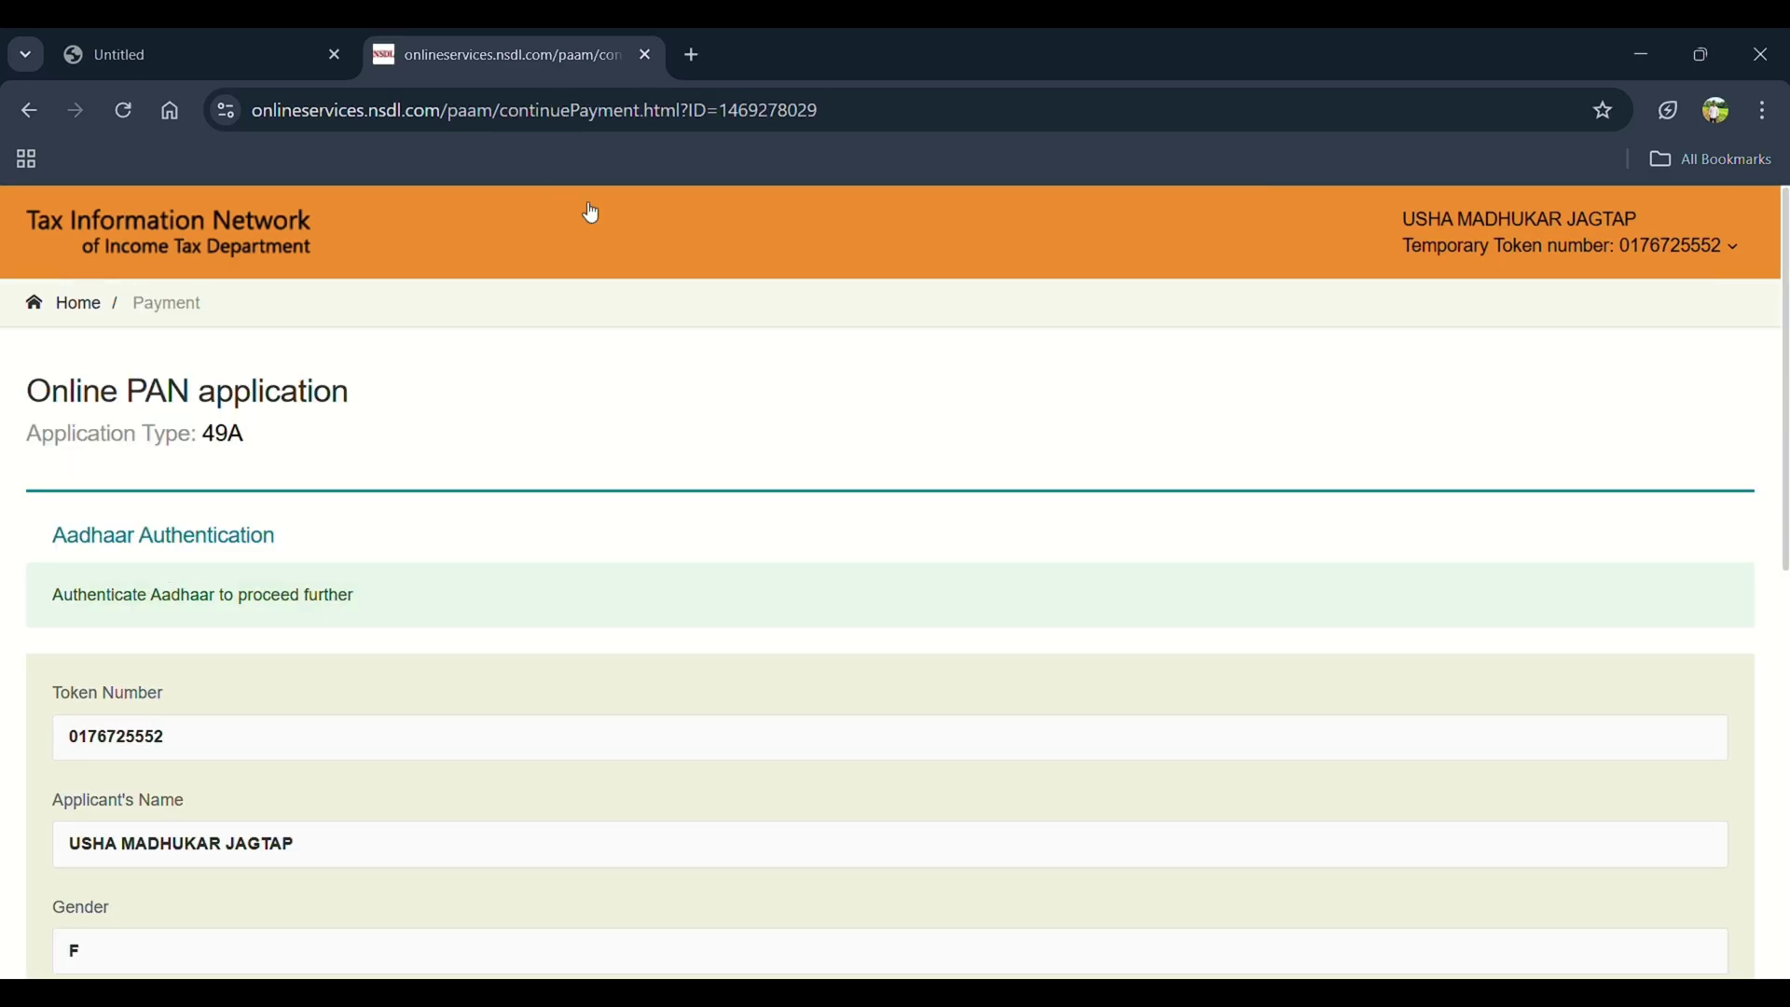
Give Aadhaar consent, start authentication, and continue with e-KYC verification
{"action": "scroll", "coordinate": [591, 213], "scroll_direction": "down", "scroll_amount": 7}
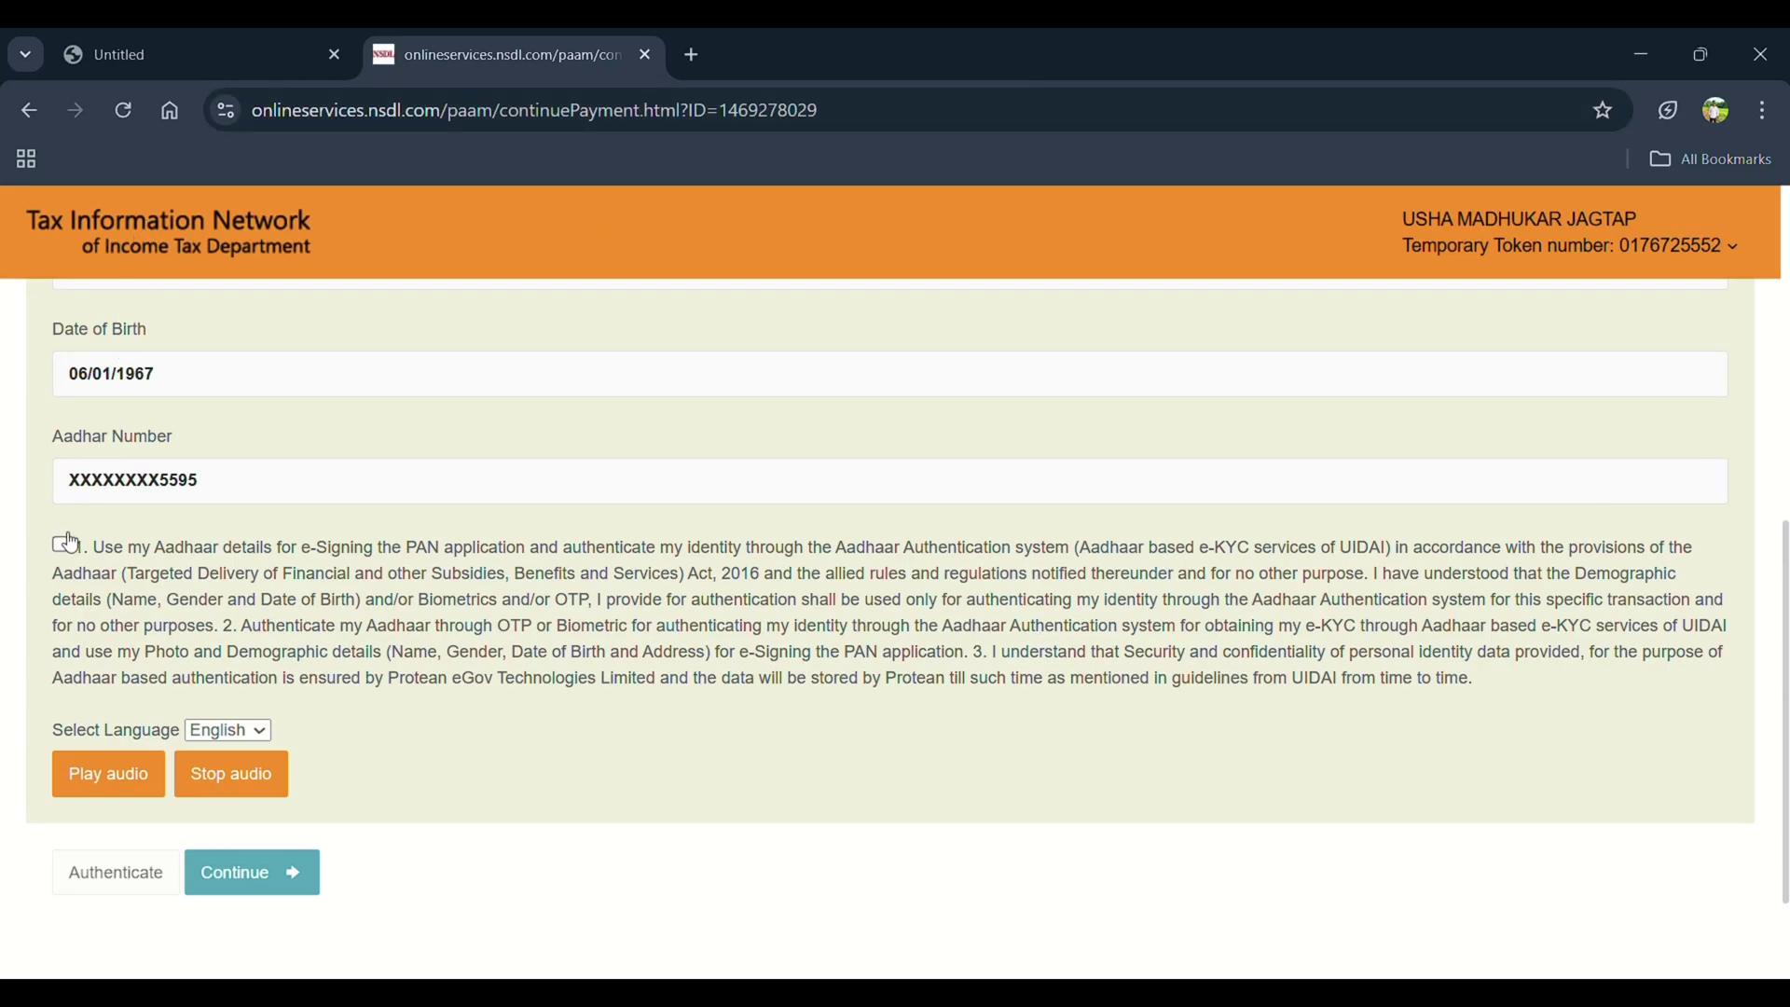
{"action": "left_click", "coordinate": [60, 547]}
{"action": "scroll", "coordinate": [368, 544], "scroll_direction": "down", "scroll_amount": 2}
{"action": "left_click", "coordinate": [112, 723]}
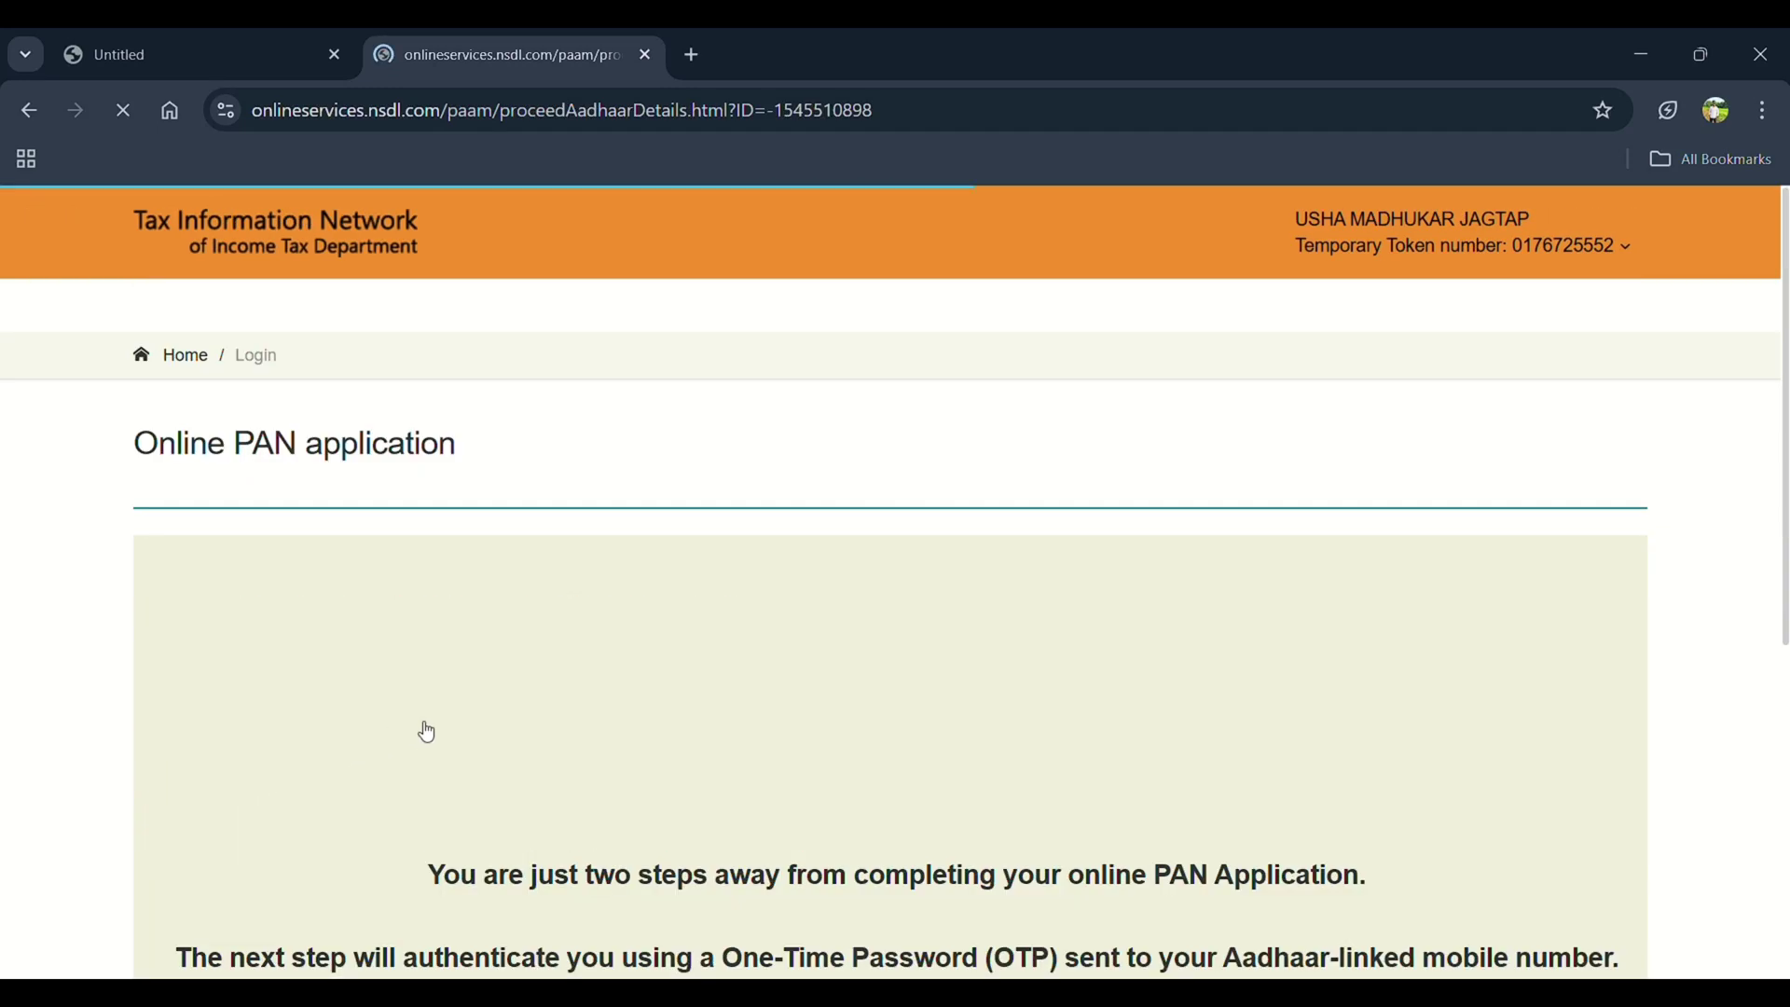
{"action": "scroll", "coordinate": [427, 732], "scroll_direction": "down", "scroll_amount": 4}
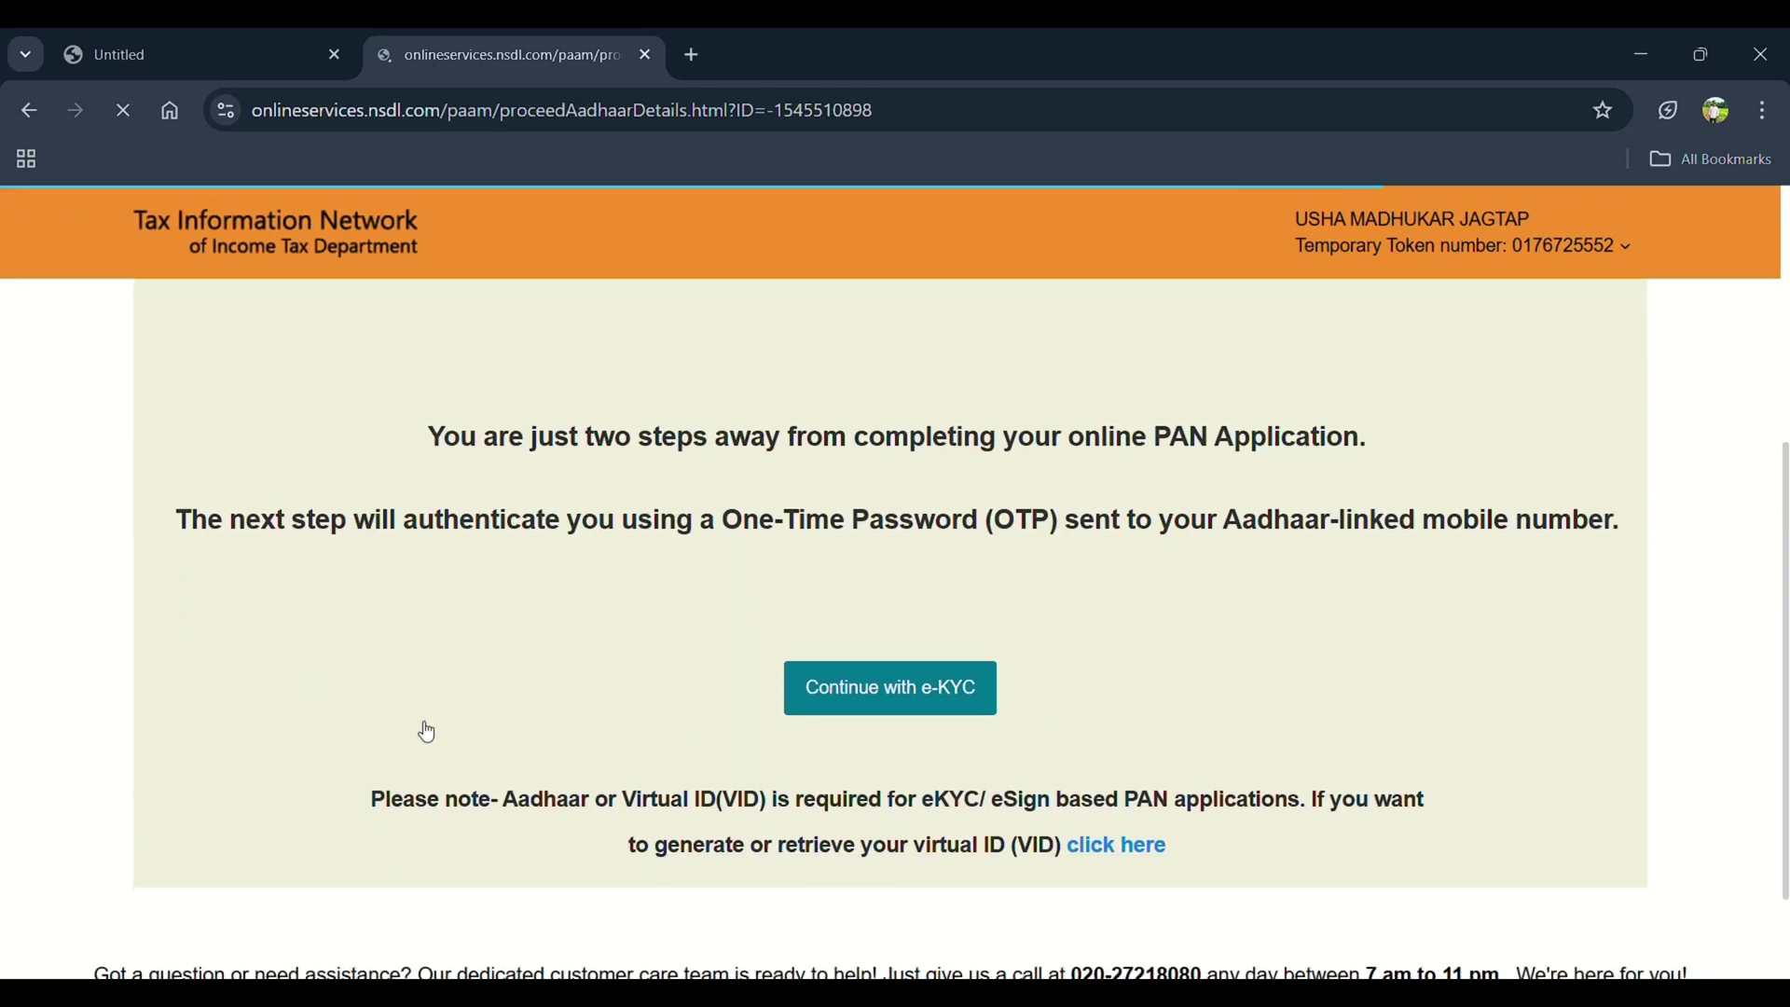
{"action": "left_click", "coordinate": [909, 695]}
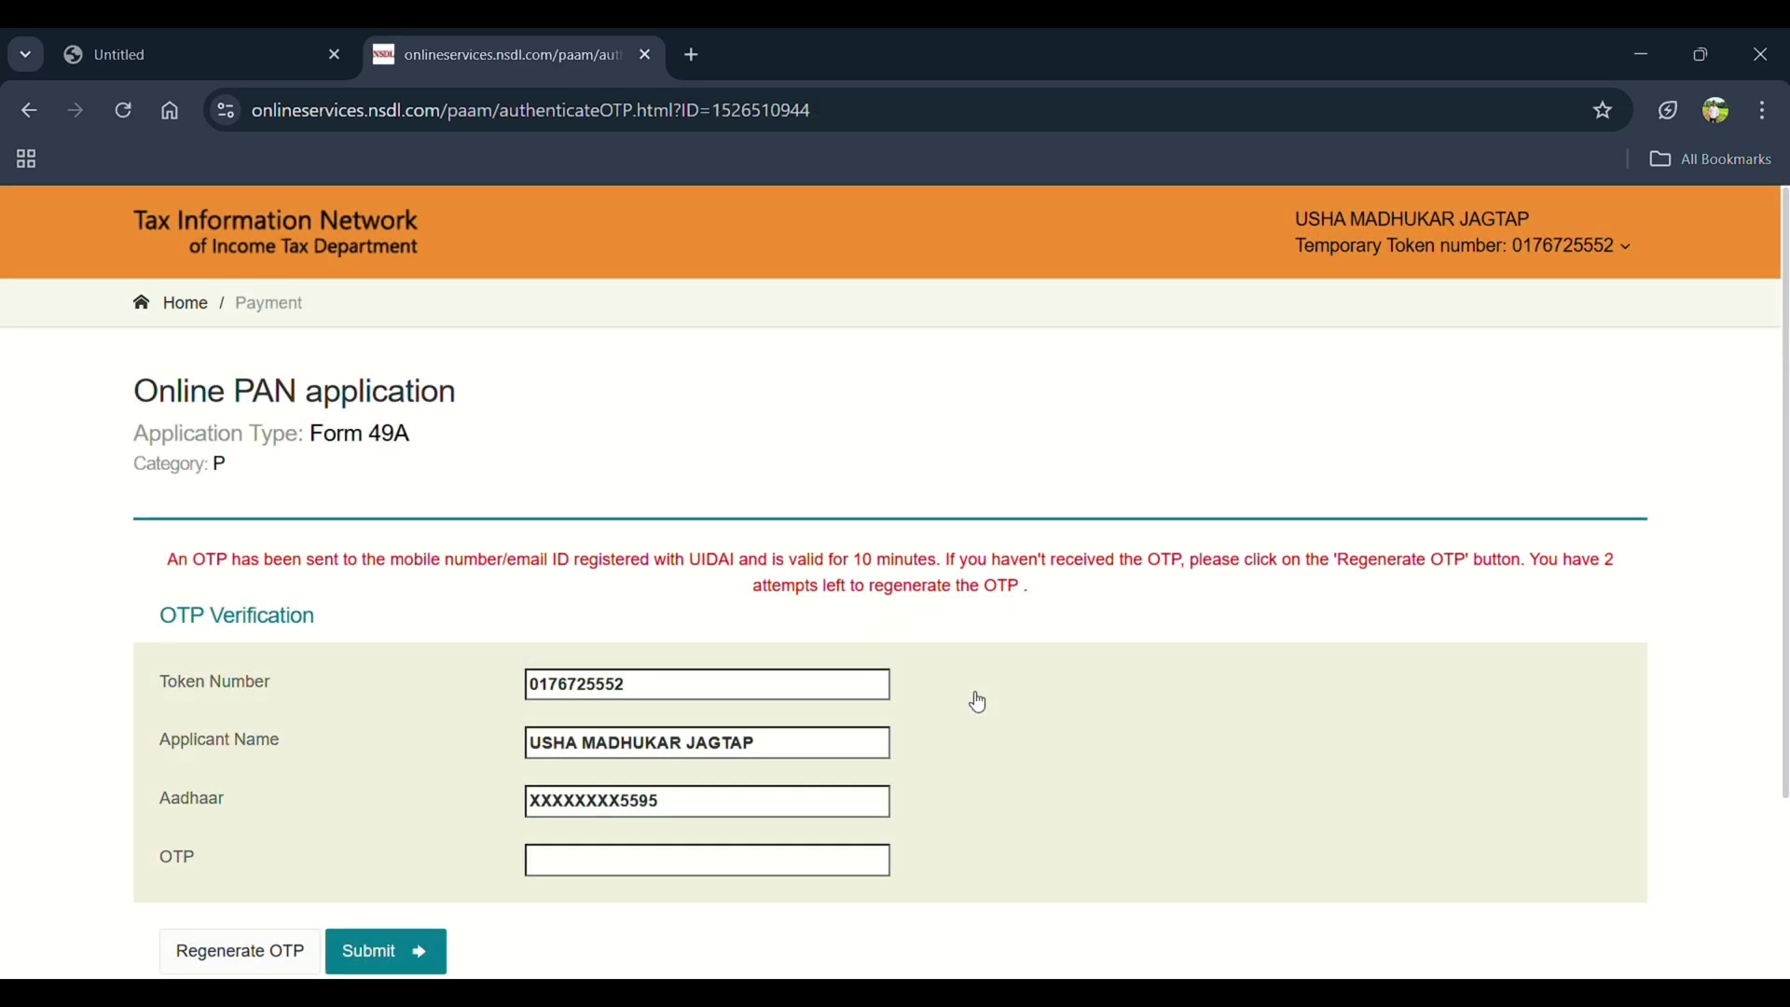
Paste the received Aadhaar OTP and submit it for verification
{"action": "scroll", "coordinate": [679, 692], "scroll_direction": "down", "scroll_amount": 3}
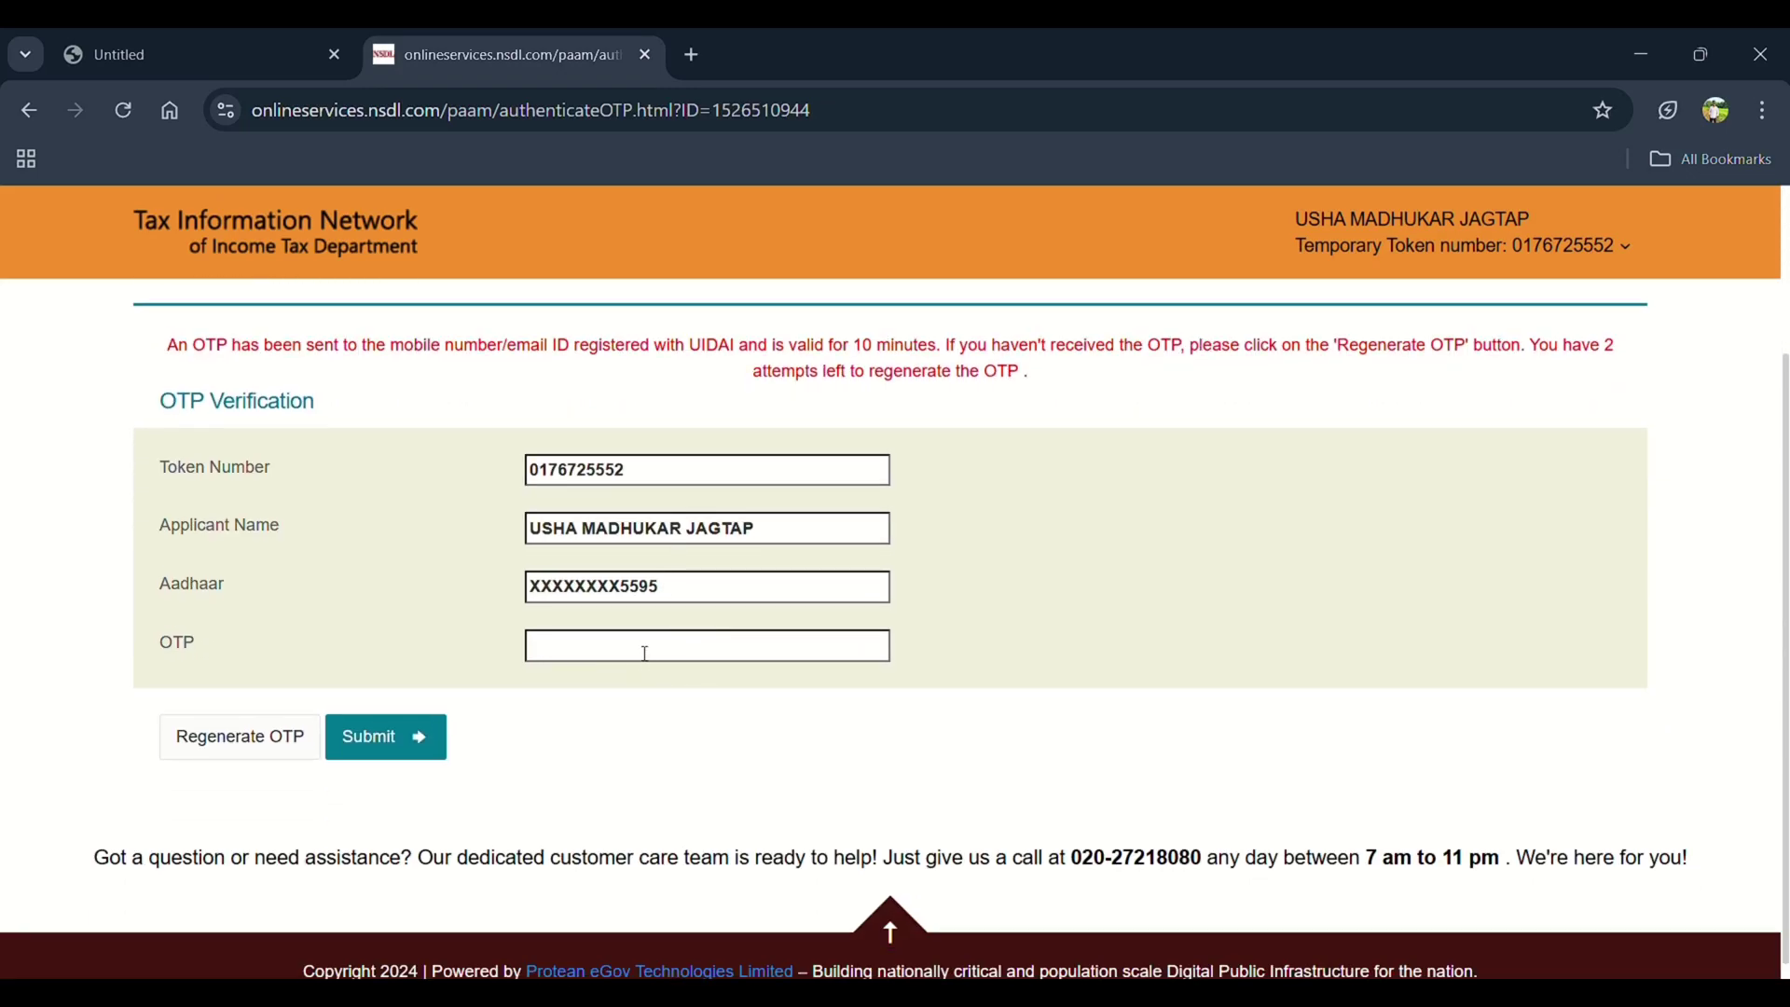
{"action": "left_click", "coordinate": [645, 652]}
{"action": "key", "text": "ctrl+v"}
{"action": "left_click", "coordinate": [401, 735]}
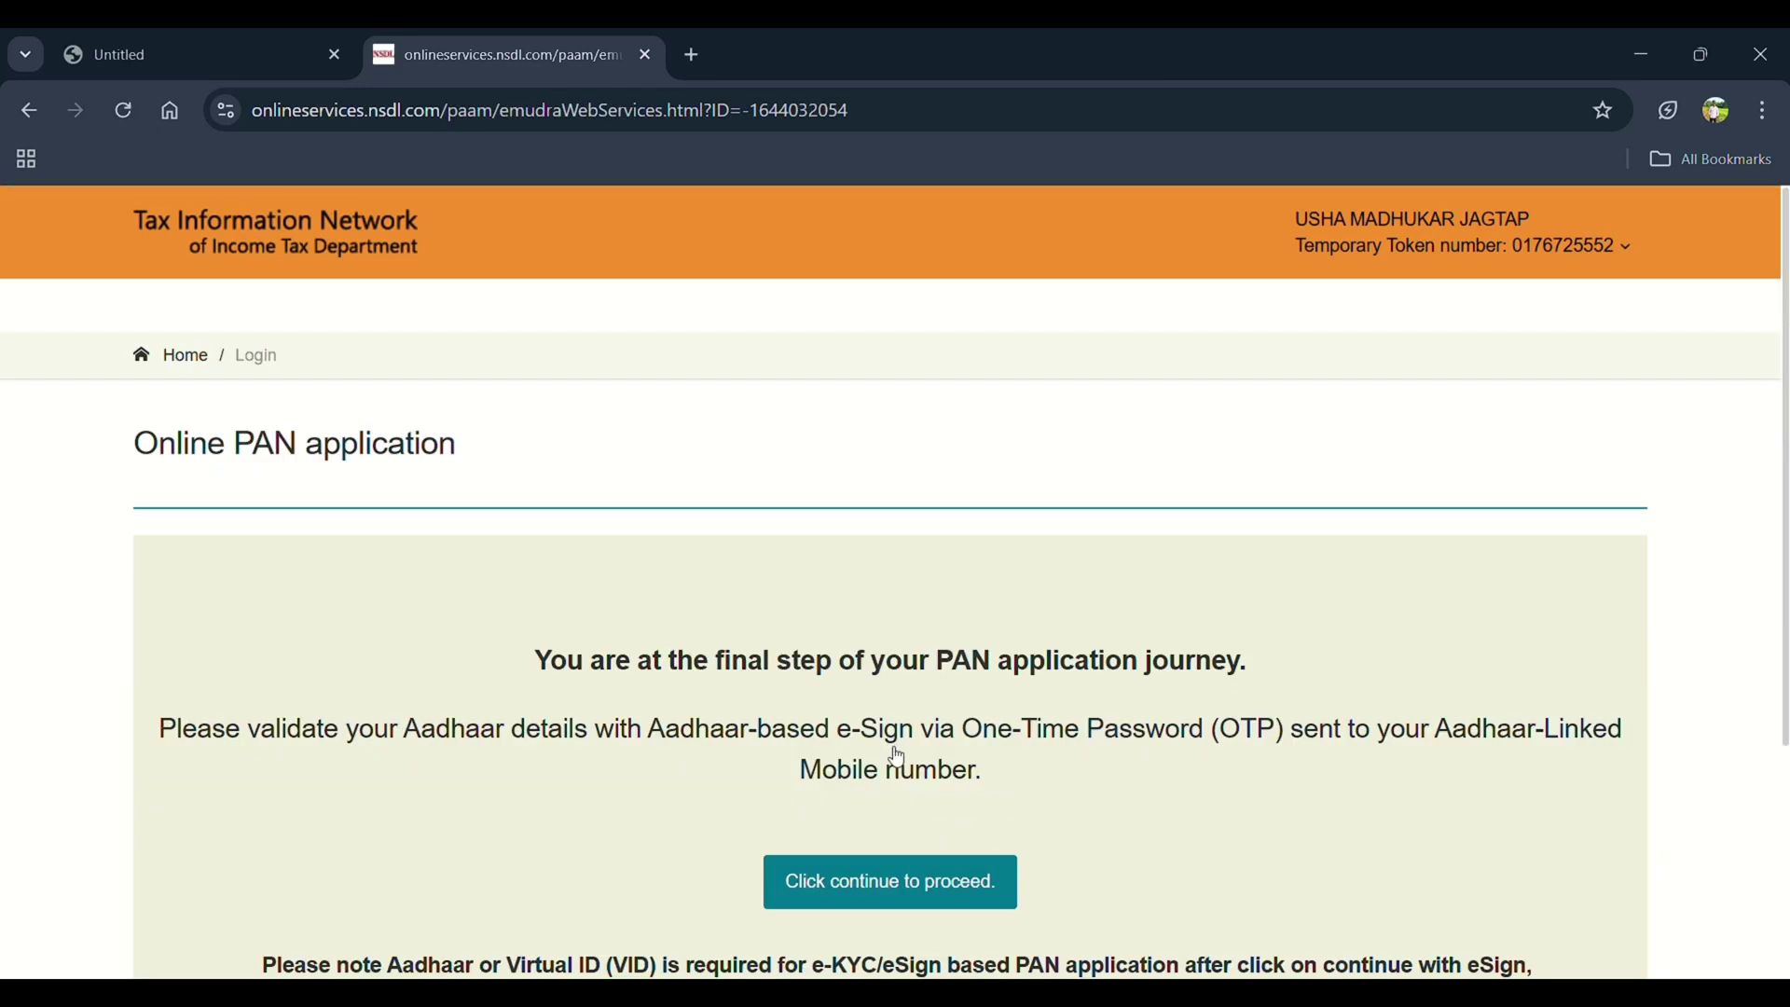
Enter the e-Sign OTP on the Protean eSign page and verify it
{"action": "scroll", "coordinate": [898, 753], "scroll_direction": "down", "scroll_amount": 3}
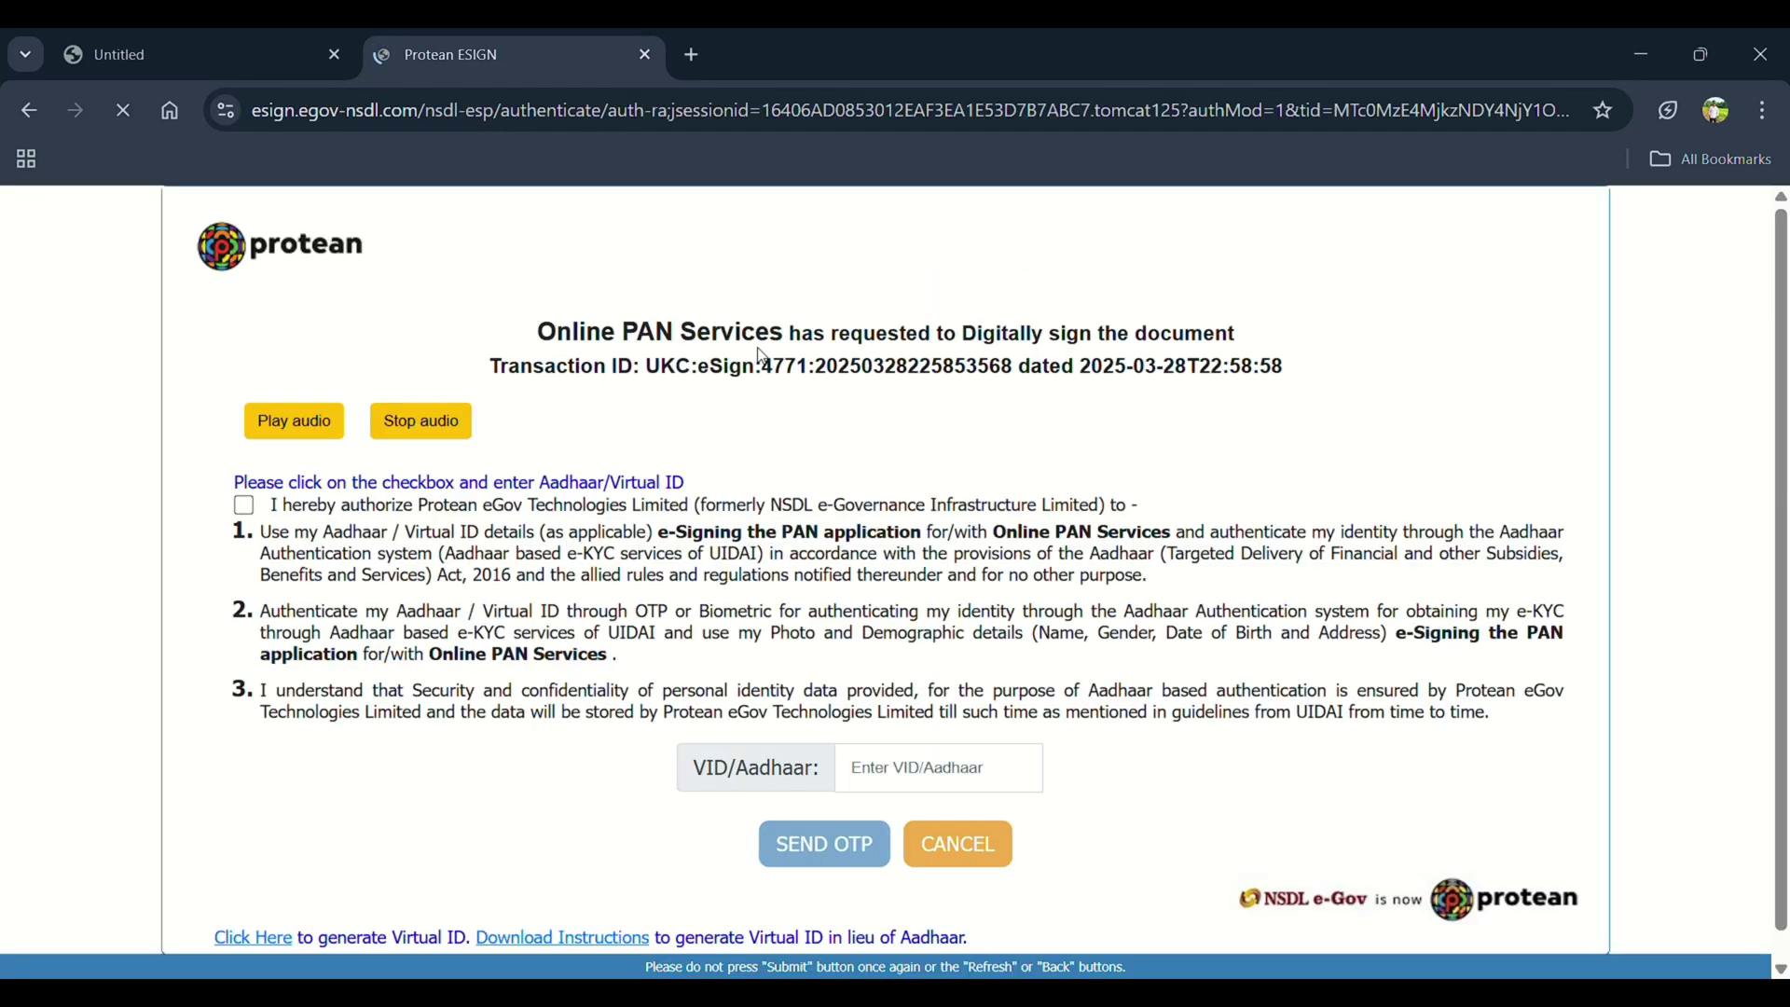
{"action": "scroll", "coordinate": [765, 357], "scroll_direction": "down", "scroll_amount": 1}
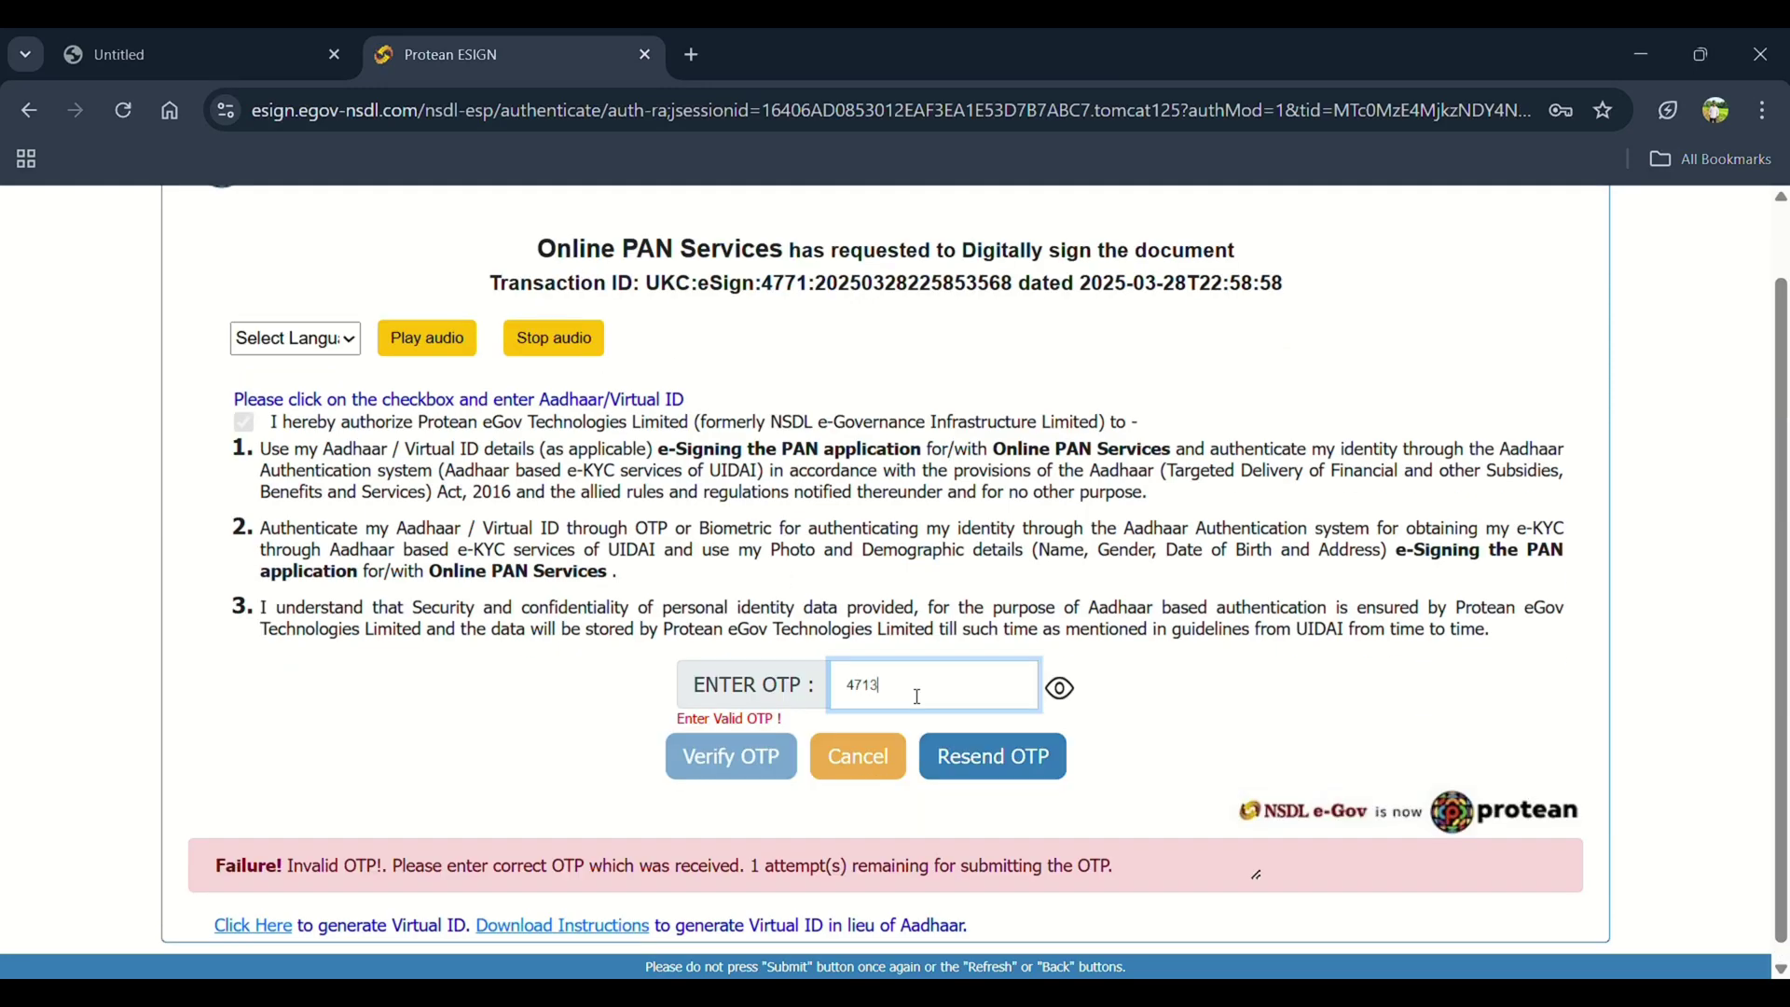
{"action": "type", "text": "22"}
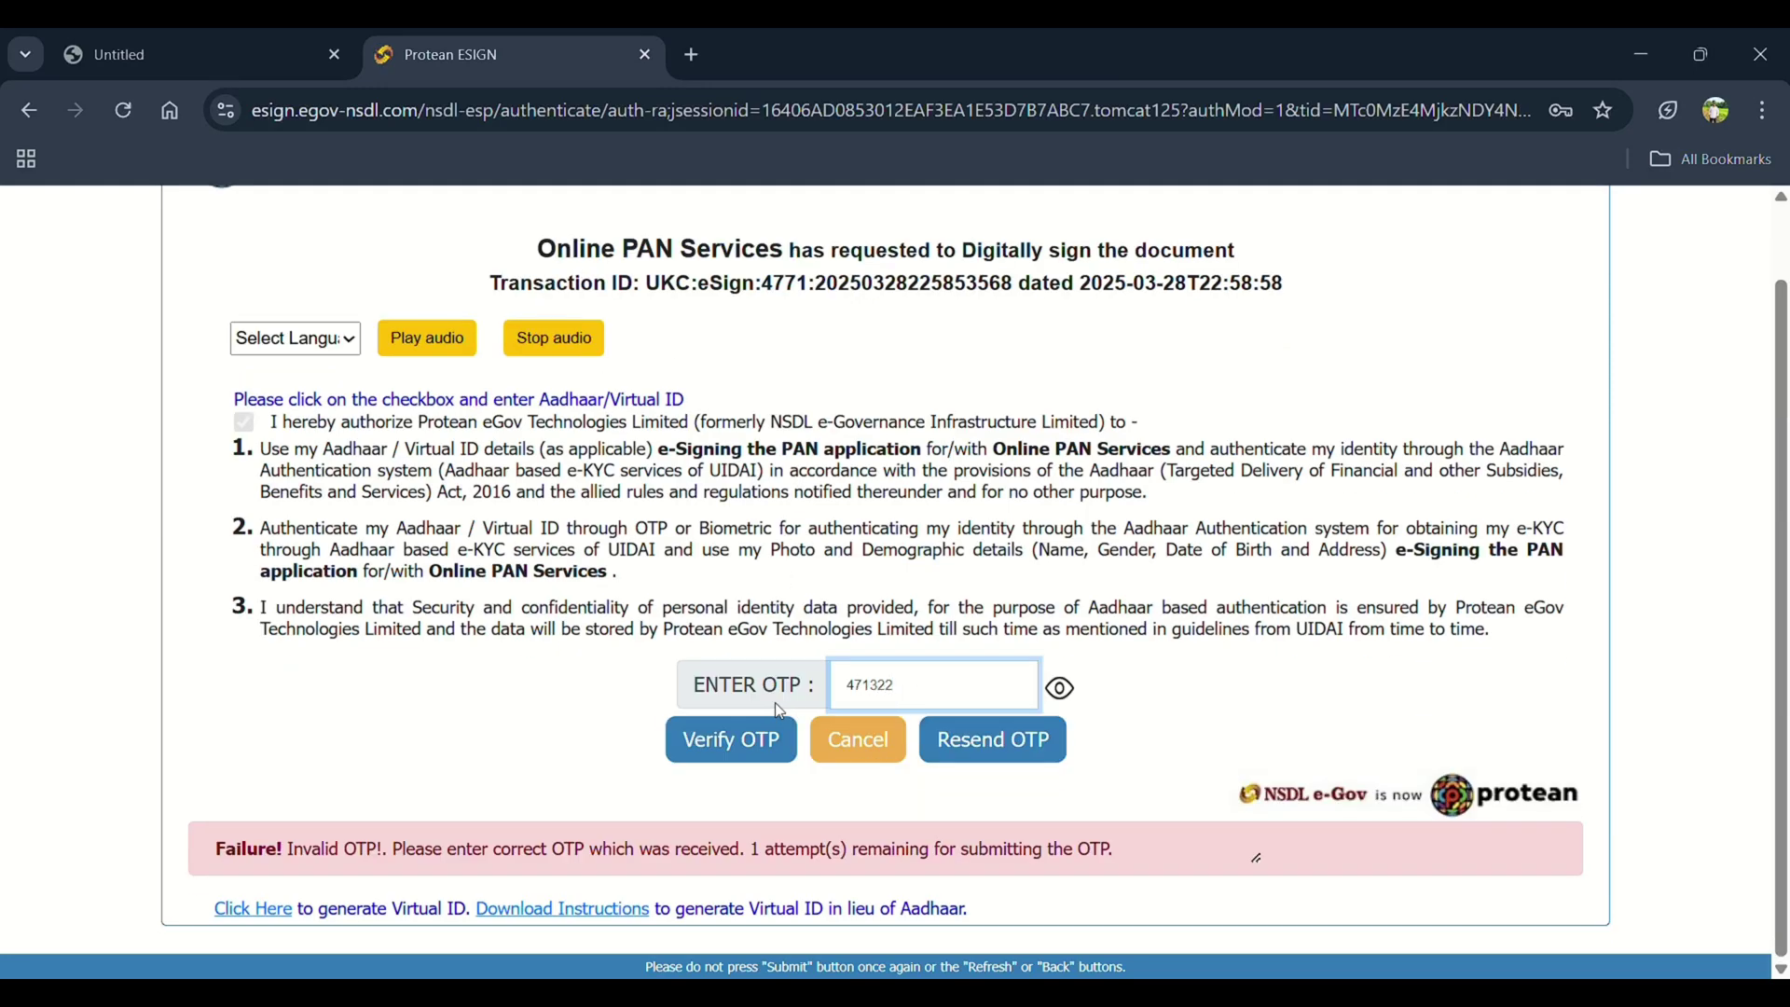
{"action": "left_click", "coordinate": [737, 739]}
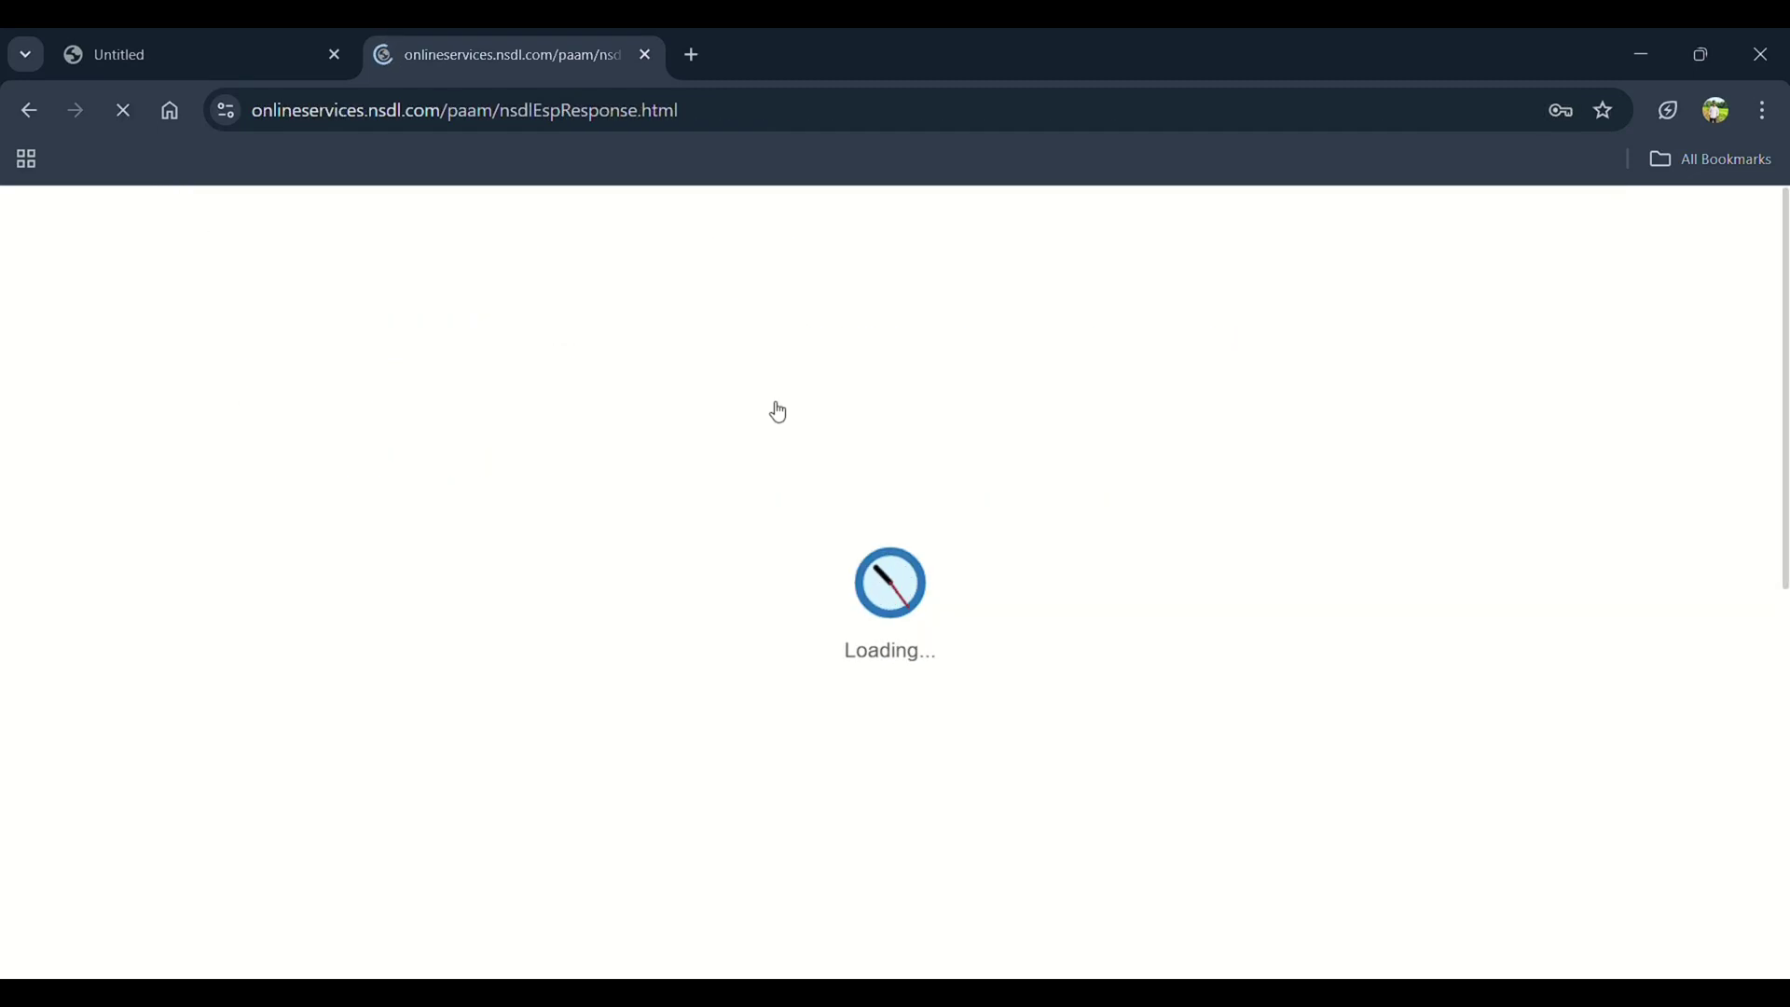
Download the PAN acknowledgement PDF from the thank-you page
{"action": "scroll", "coordinate": [498, 583], "scroll_direction": "down", "scroll_amount": 1}
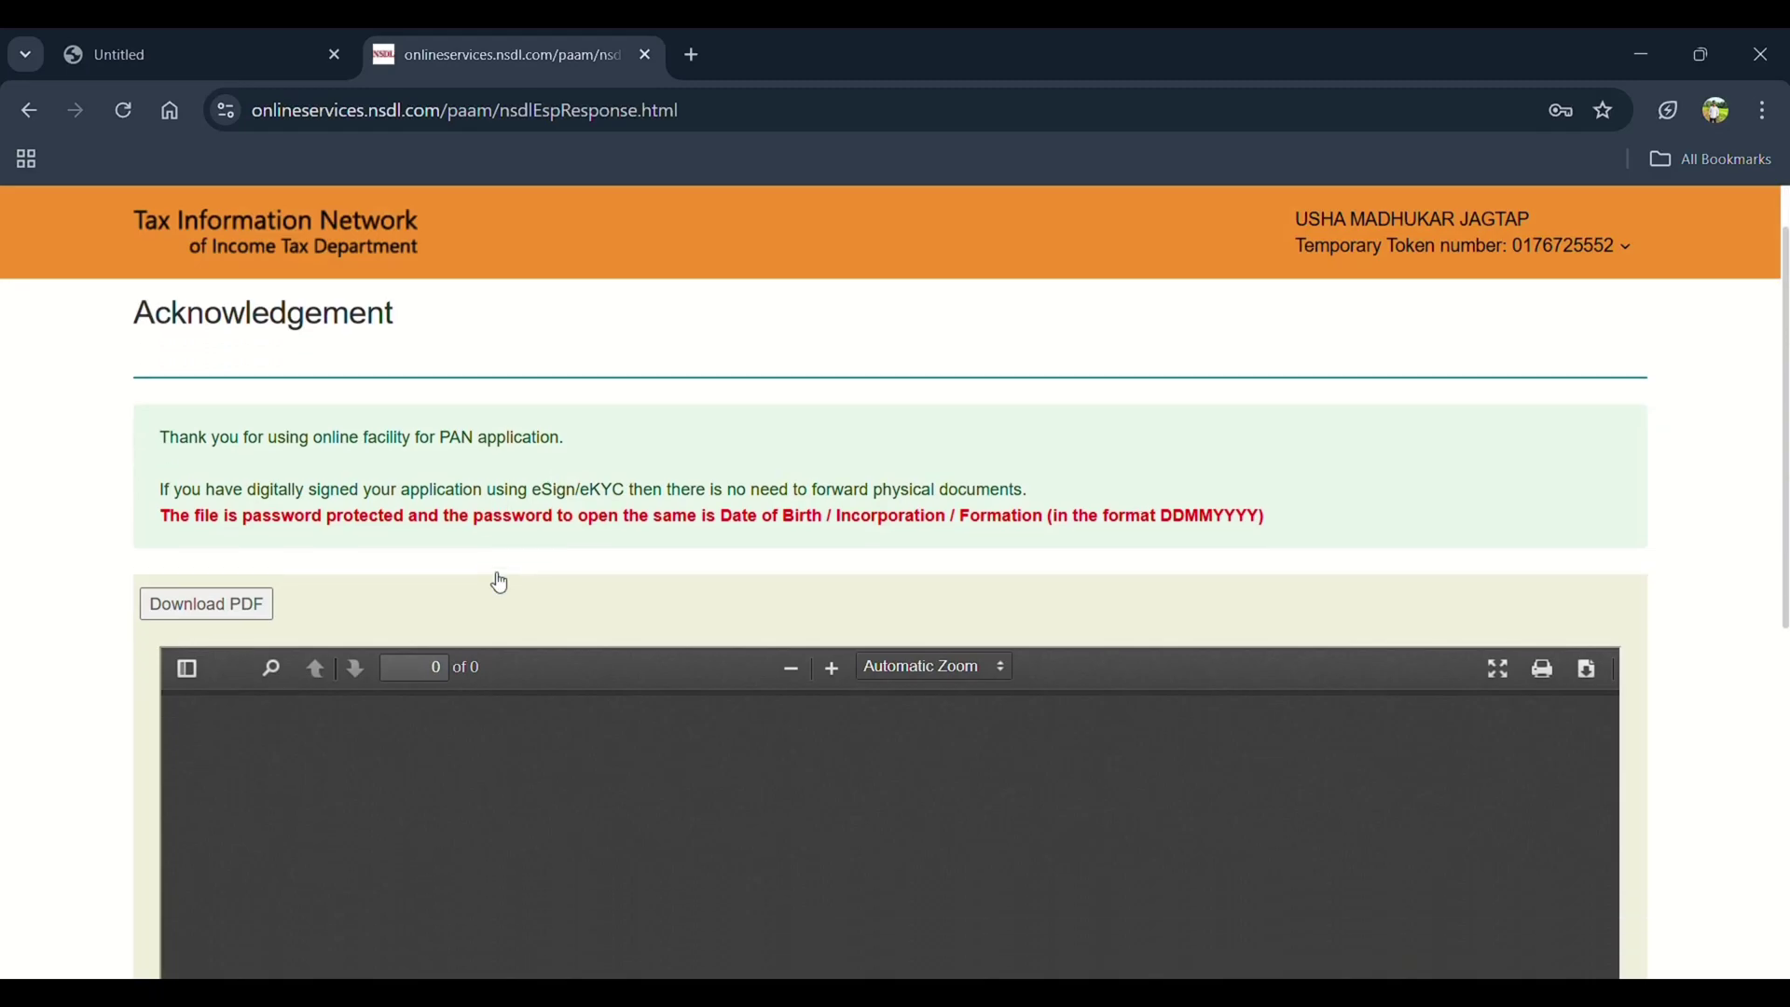
{"action": "scroll", "coordinate": [497, 582], "scroll_direction": "down", "scroll_amount": 6}
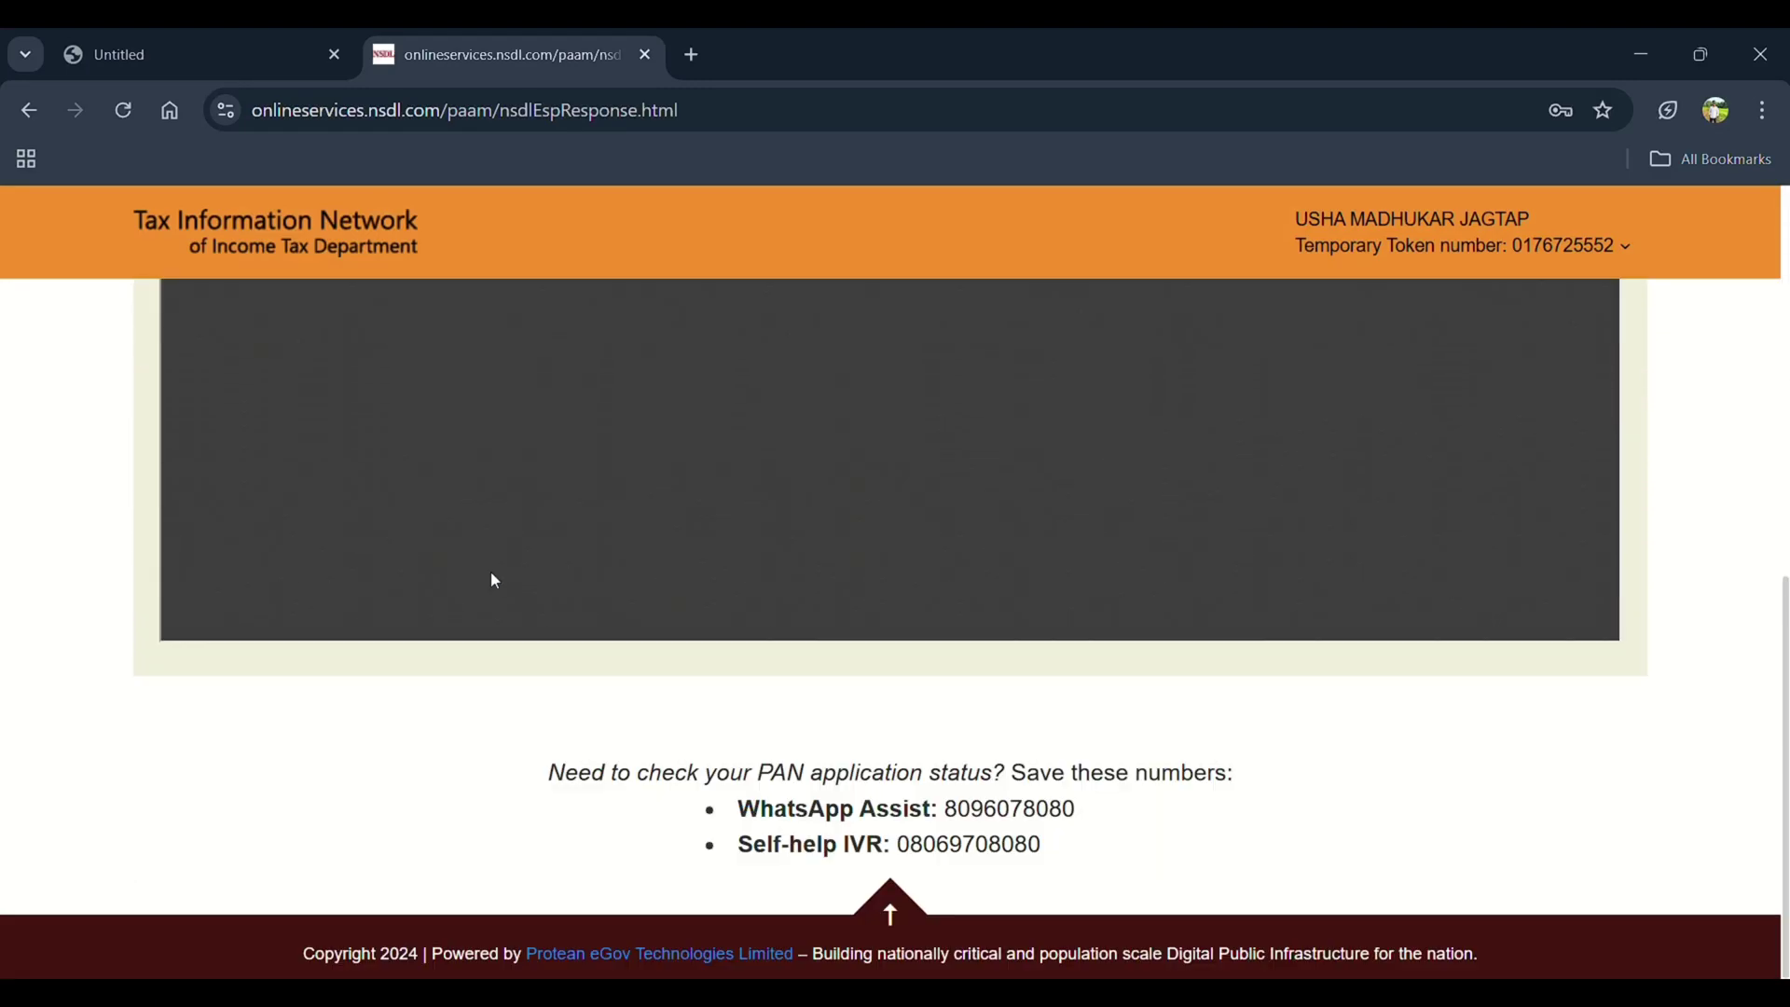
{"action": "scroll", "coordinate": [494, 580], "scroll_direction": "up", "scroll_amount": 5}
{"action": "scroll", "coordinate": [495, 581], "scroll_direction": "up", "scroll_amount": 1}
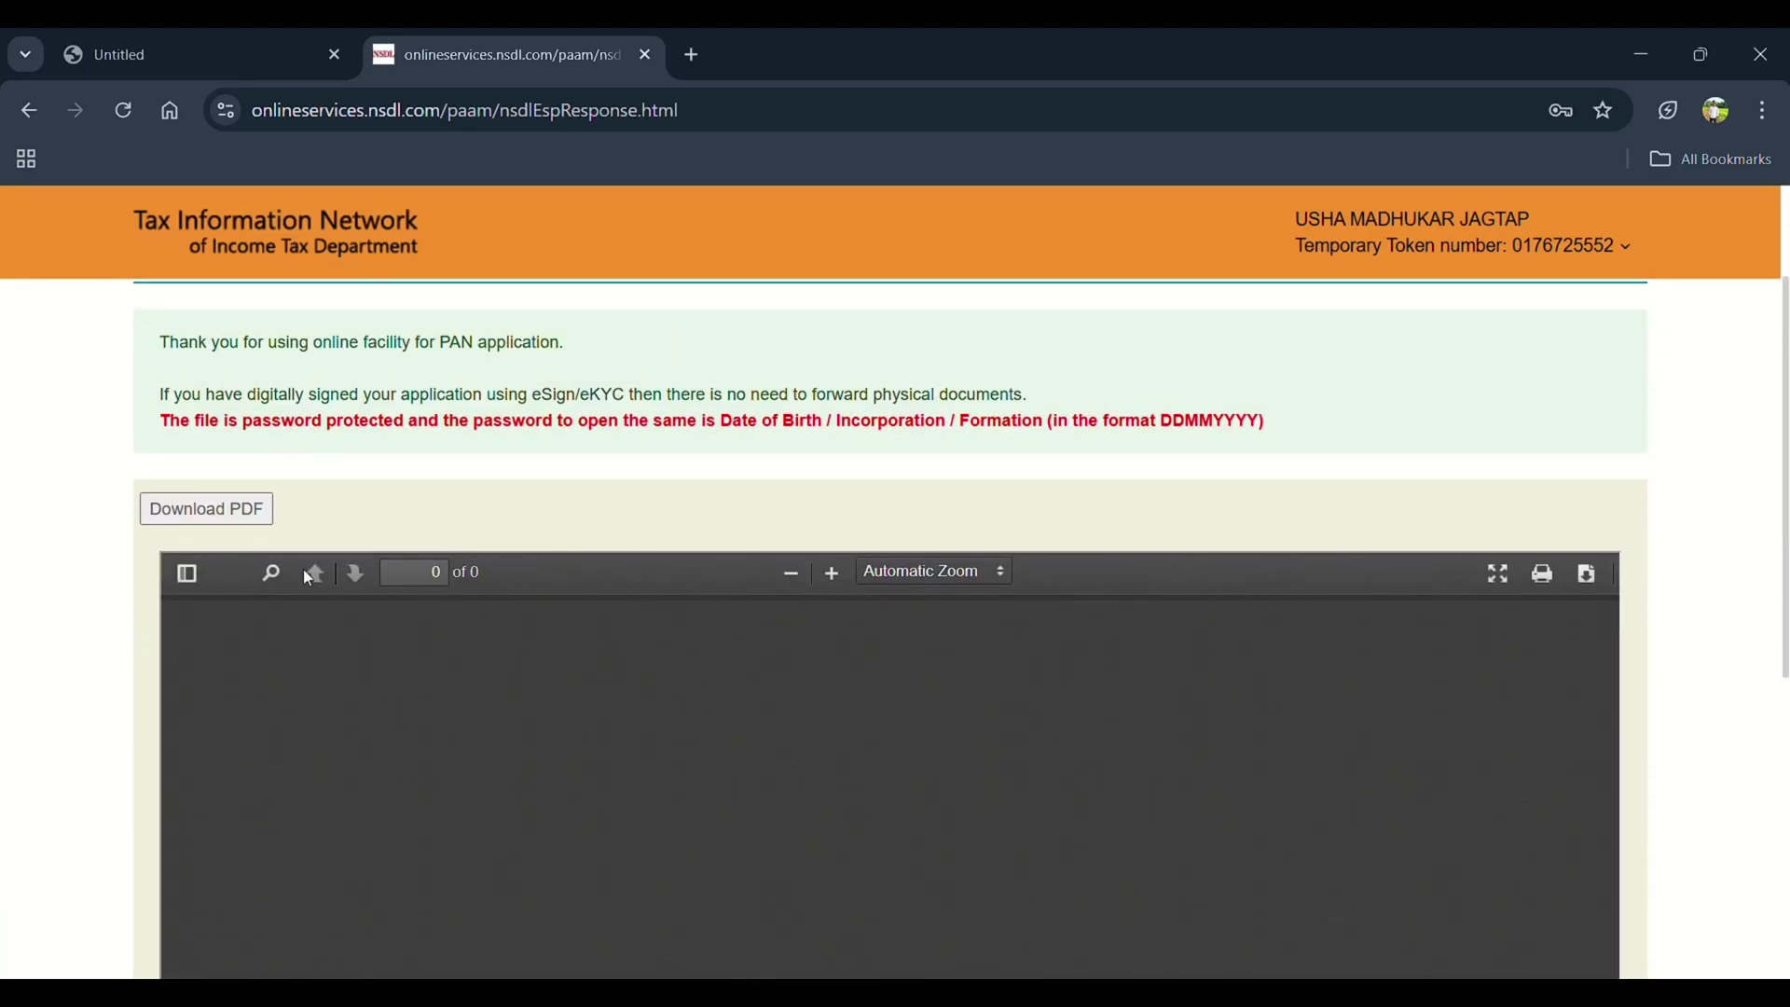
{"action": "left_click", "coordinate": [239, 512]}
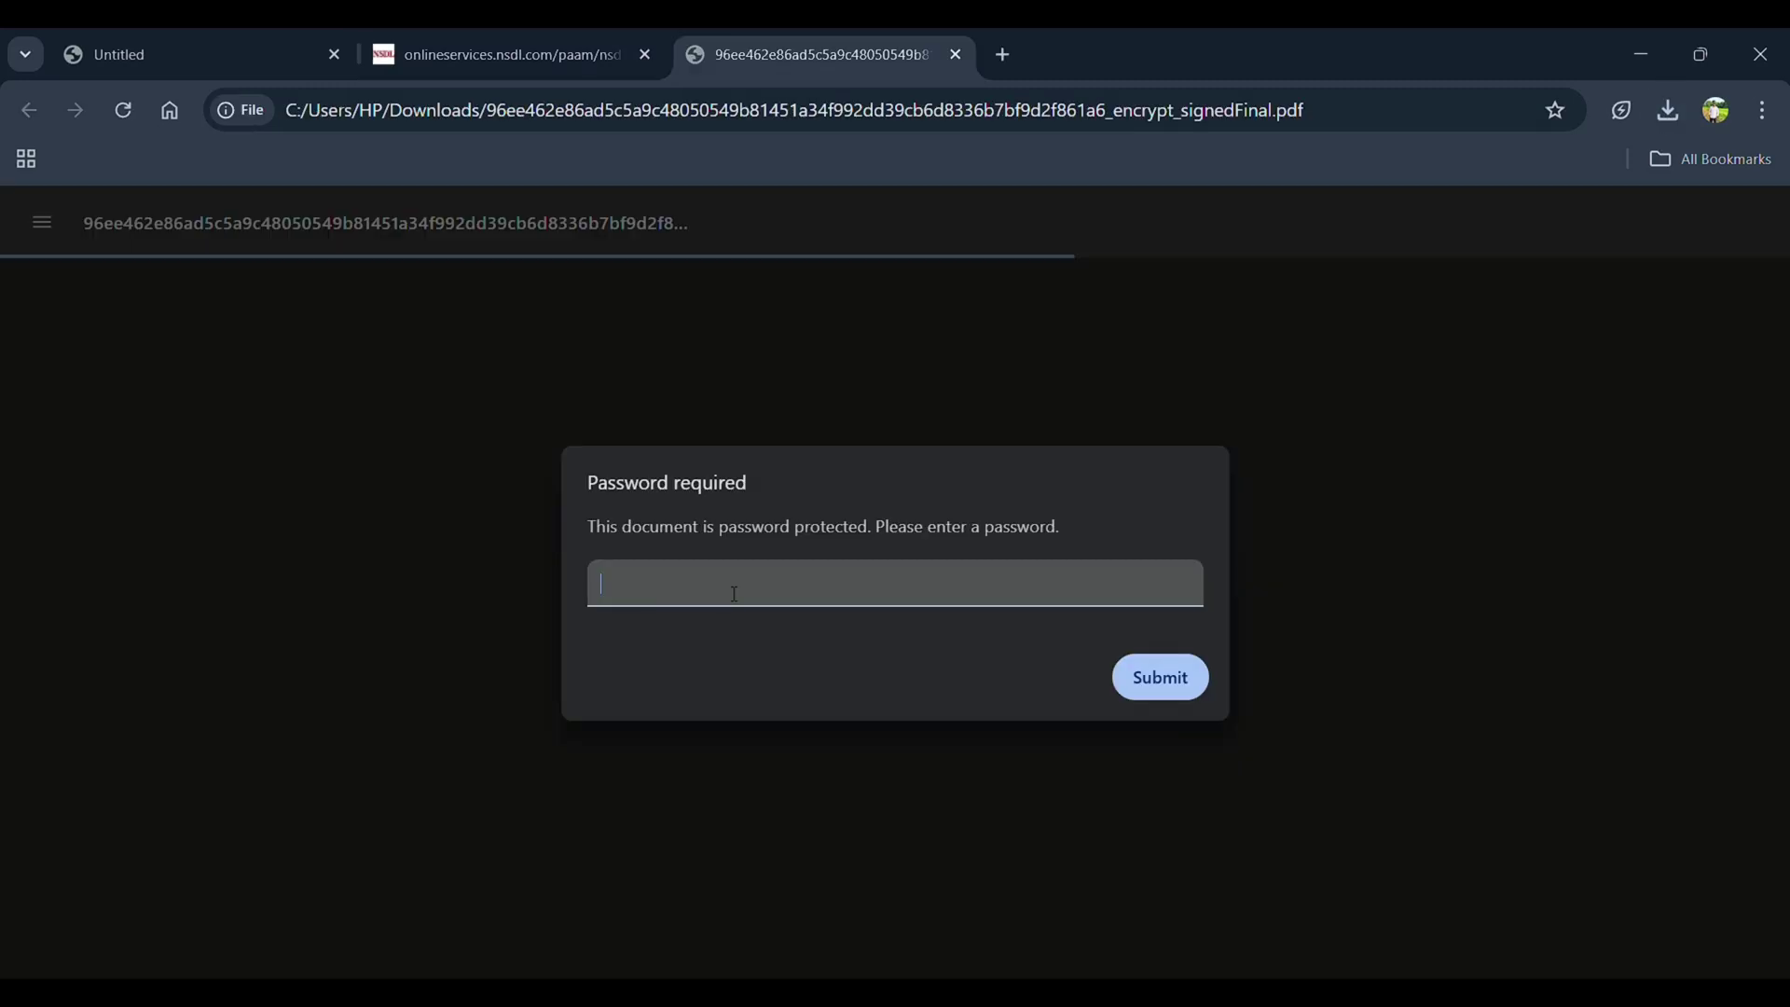
Open the downloaded PDF and submit the applicant's date of birth (DDMMYYYY) as its password
{"action": "left_click", "coordinate": [522, 54]}
{"action": "left_click", "coordinate": [1154, 676]}
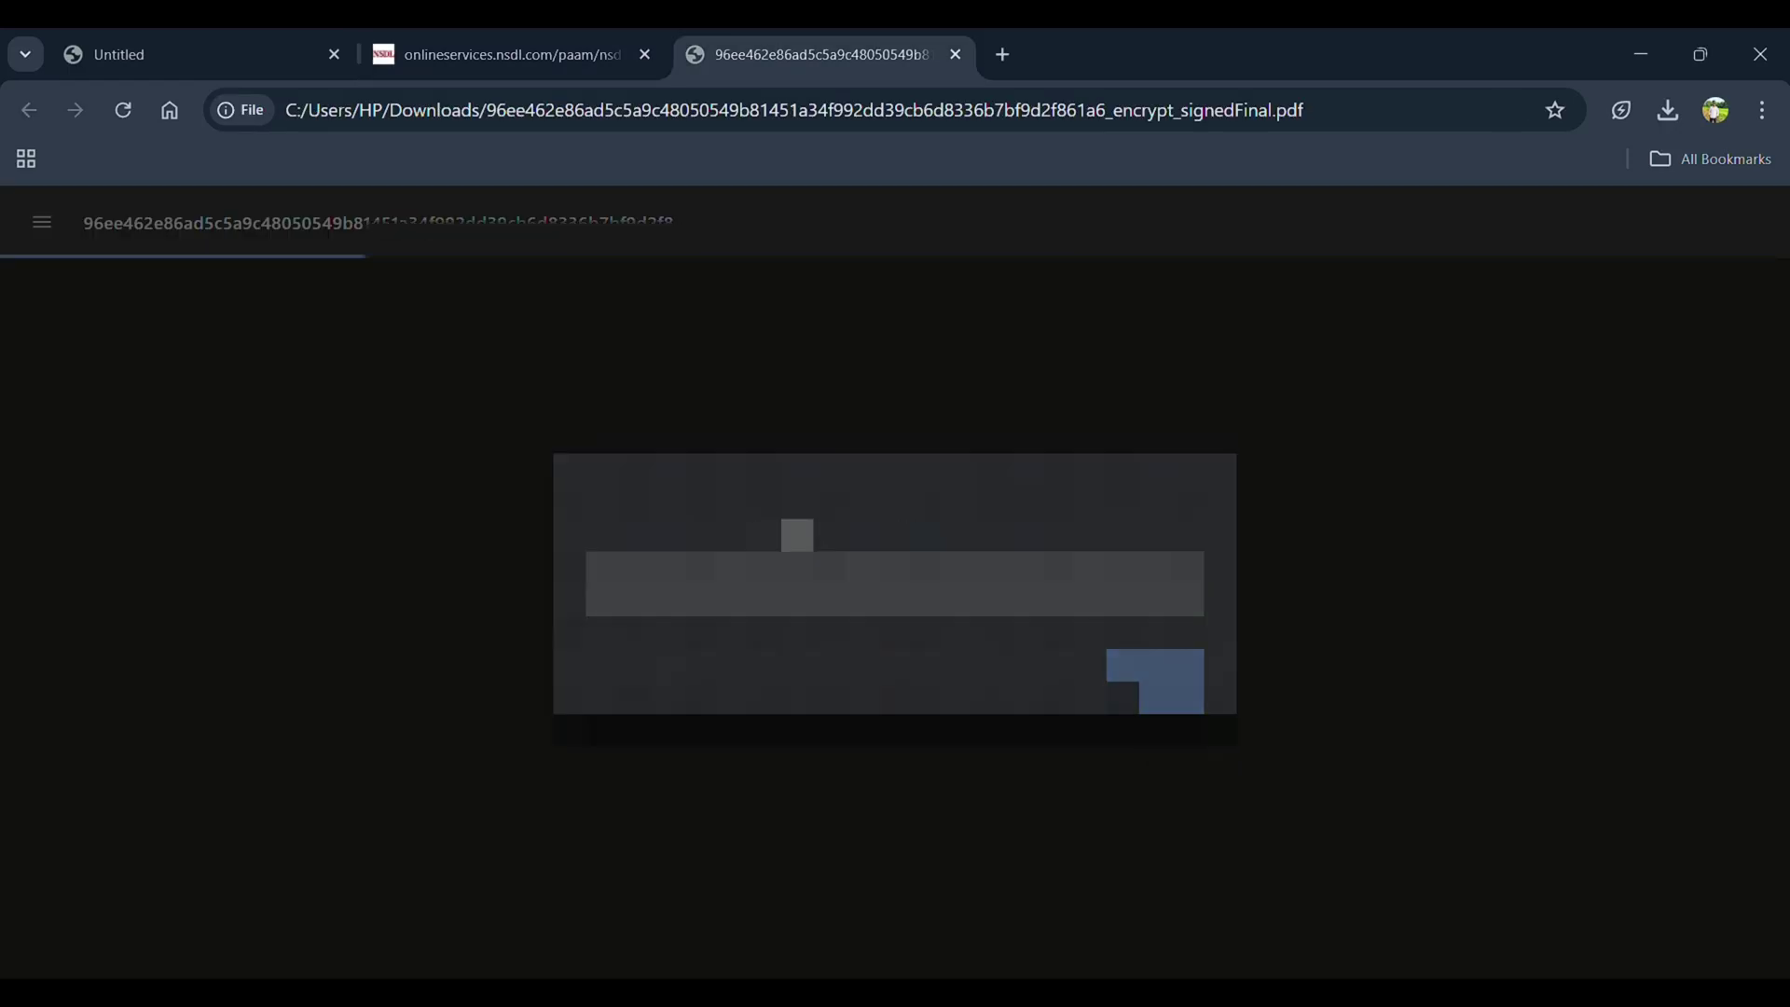